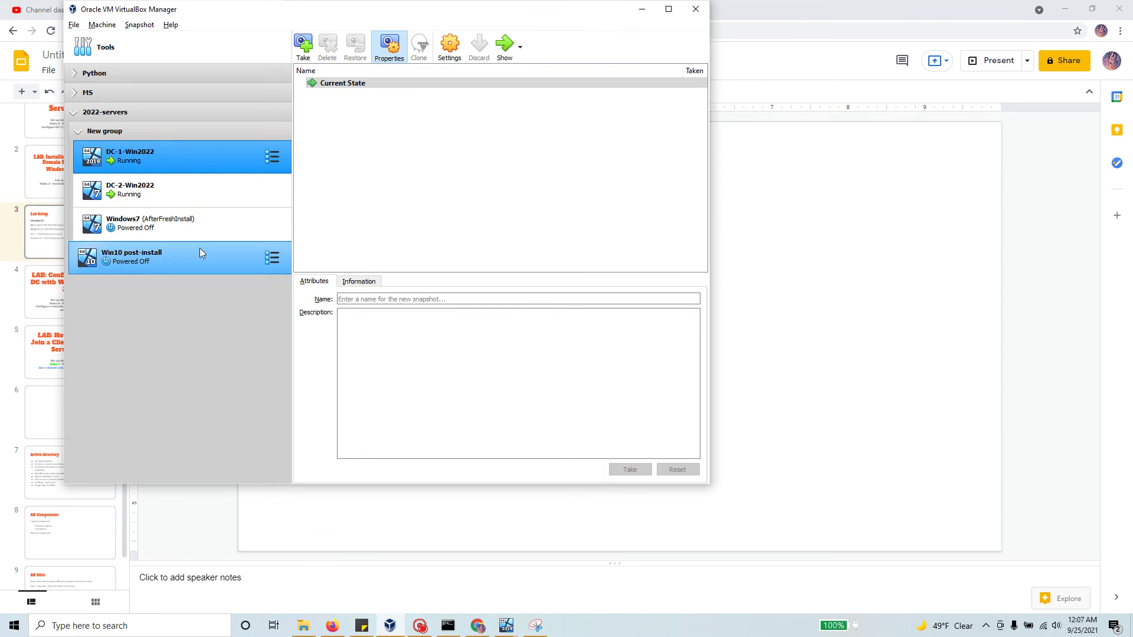
Step: Boot the Windows7 virtual machine with Start Windows Normally
{"action": "left_click", "coordinate": [183, 254]}
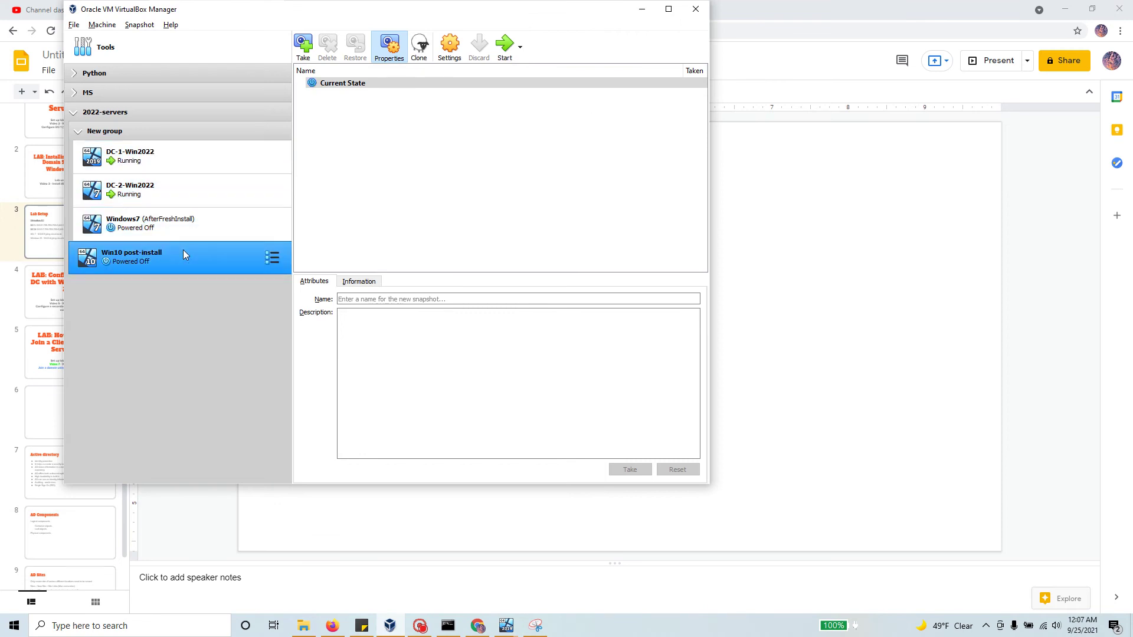
{"action": "left_click", "coordinate": [186, 224]}
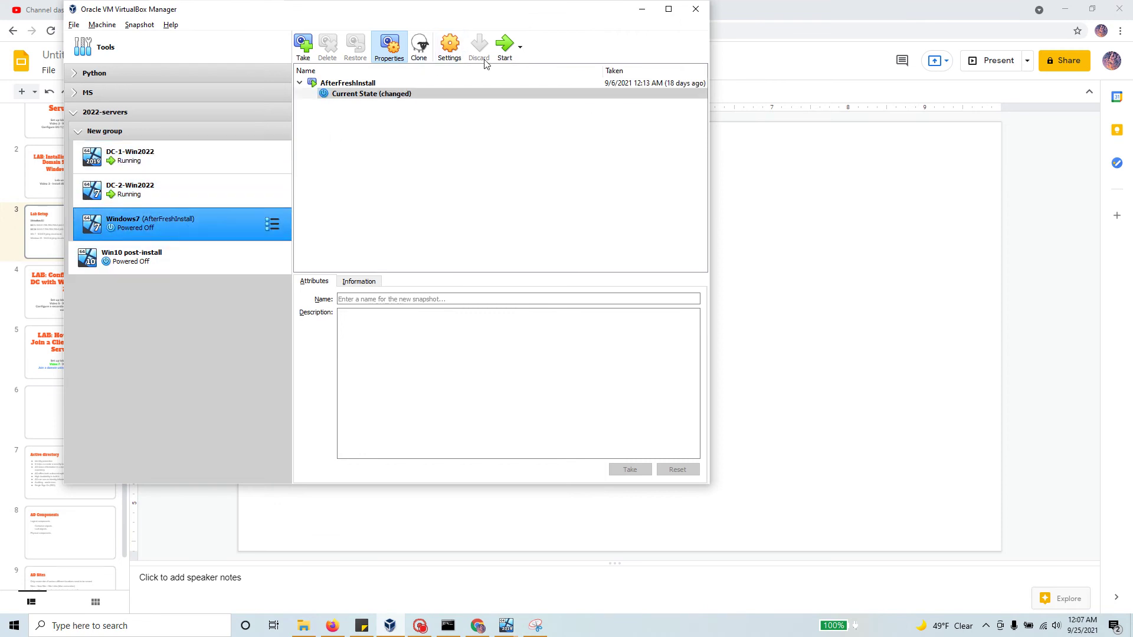
{"action": "left_click", "coordinate": [501, 46]}
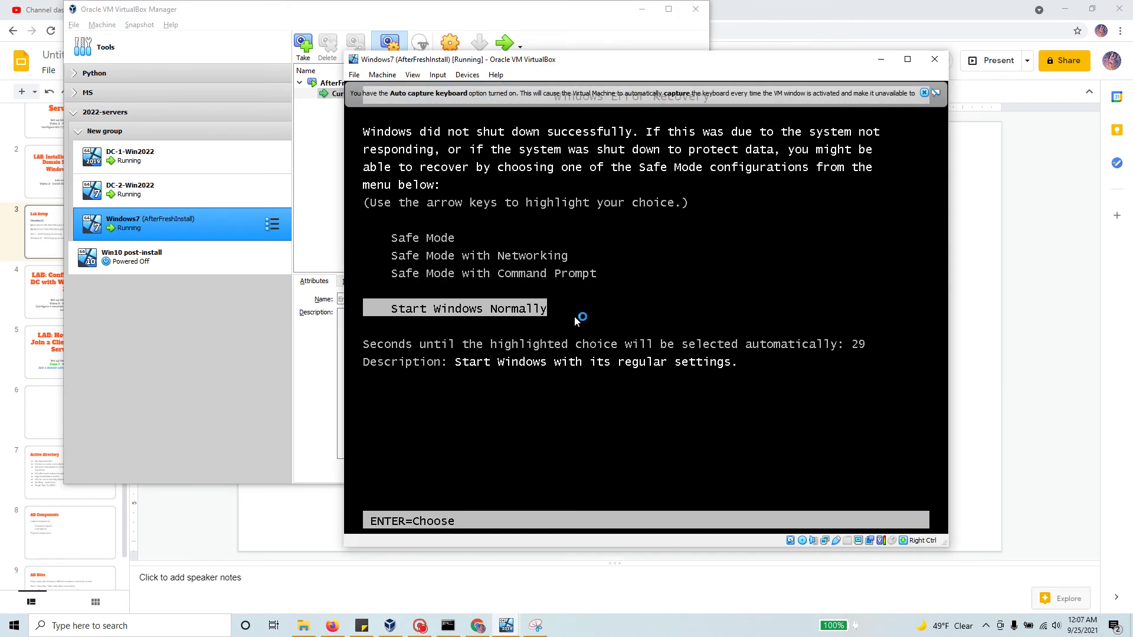
{"action": "key", "text": "Return"}
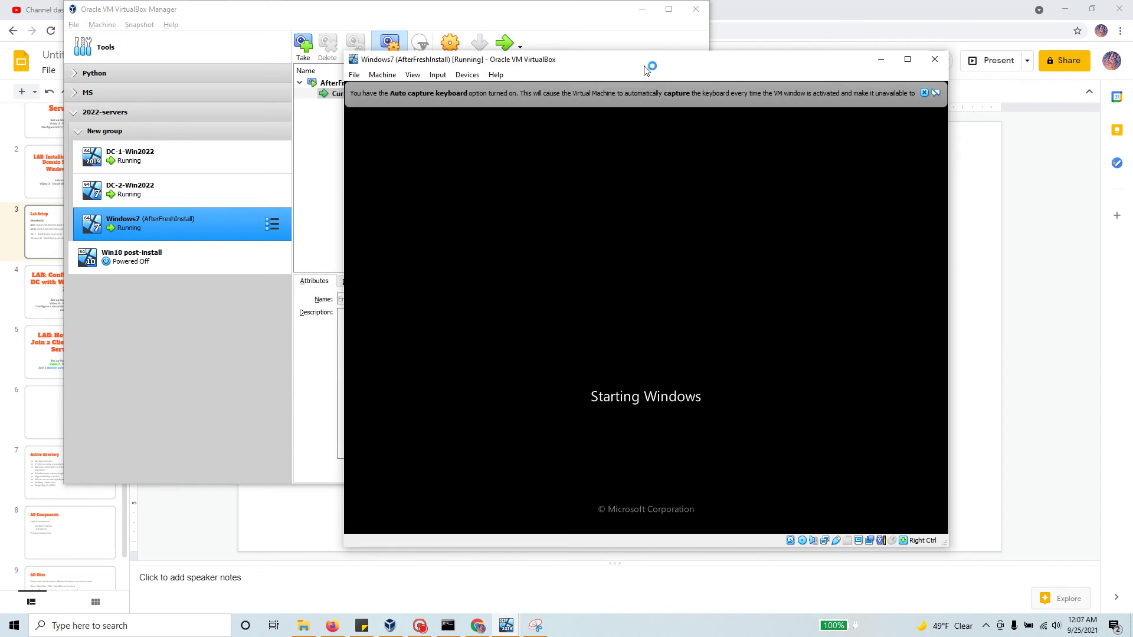
Step: Power off the Windows7 VM and select its AfterFreshInstall snapshot
{"action": "left_click_drag", "start_coordinate": [644, 65], "coordinate": [685, 40]}
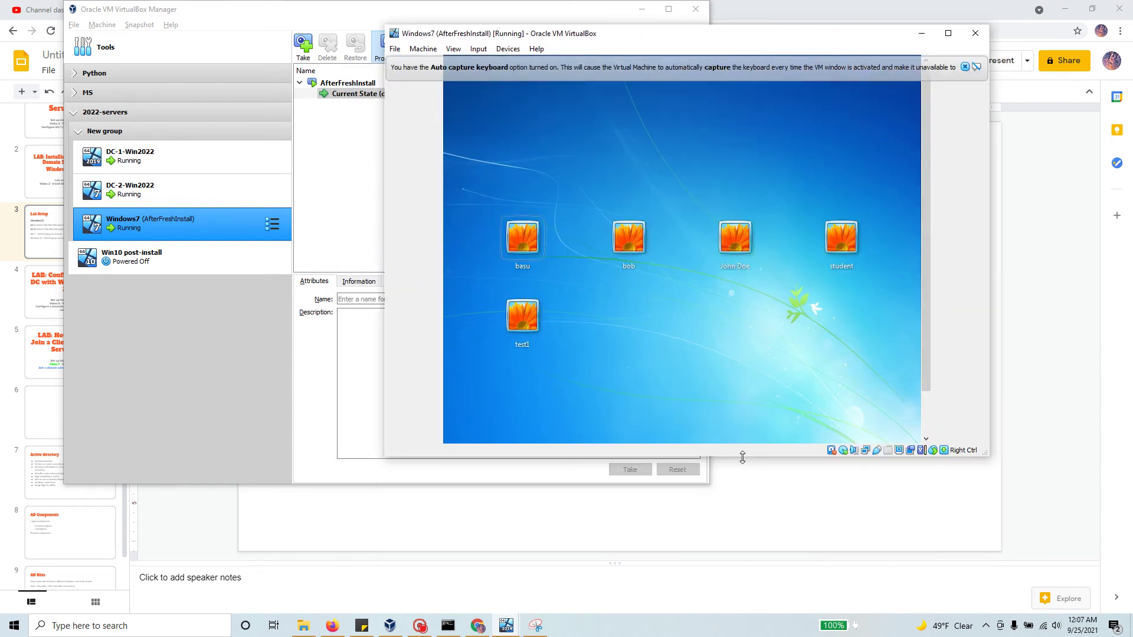
{"action": "left_click_drag", "start_coordinate": [742, 458], "coordinate": [743, 445]}
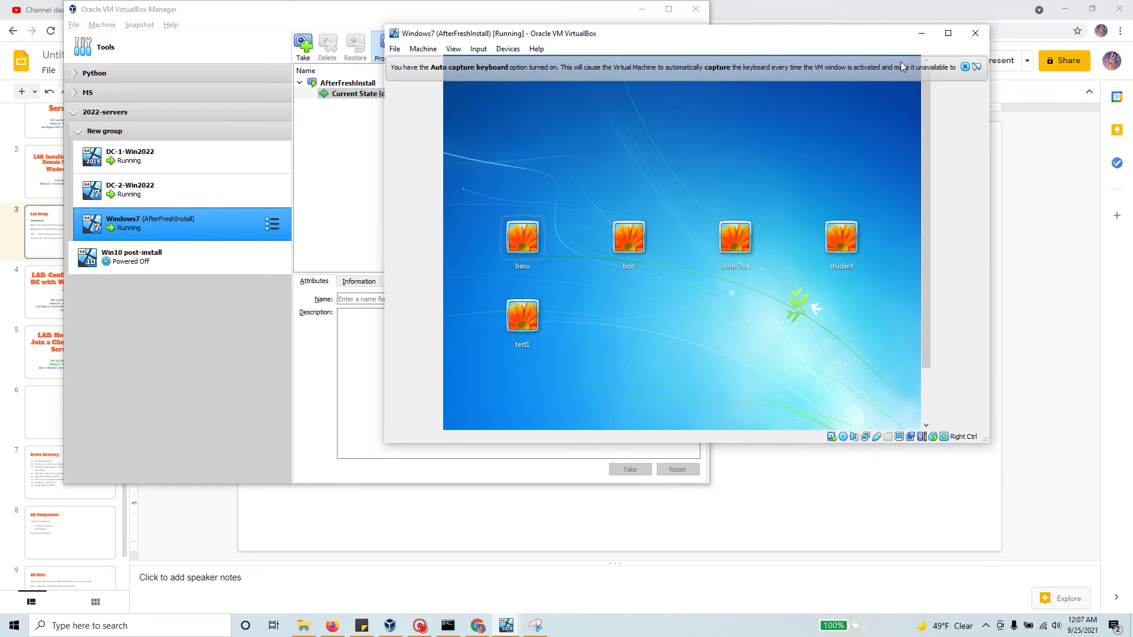
{"action": "left_click", "coordinate": [971, 39]}
{"action": "left_click", "coordinate": [657, 275]}
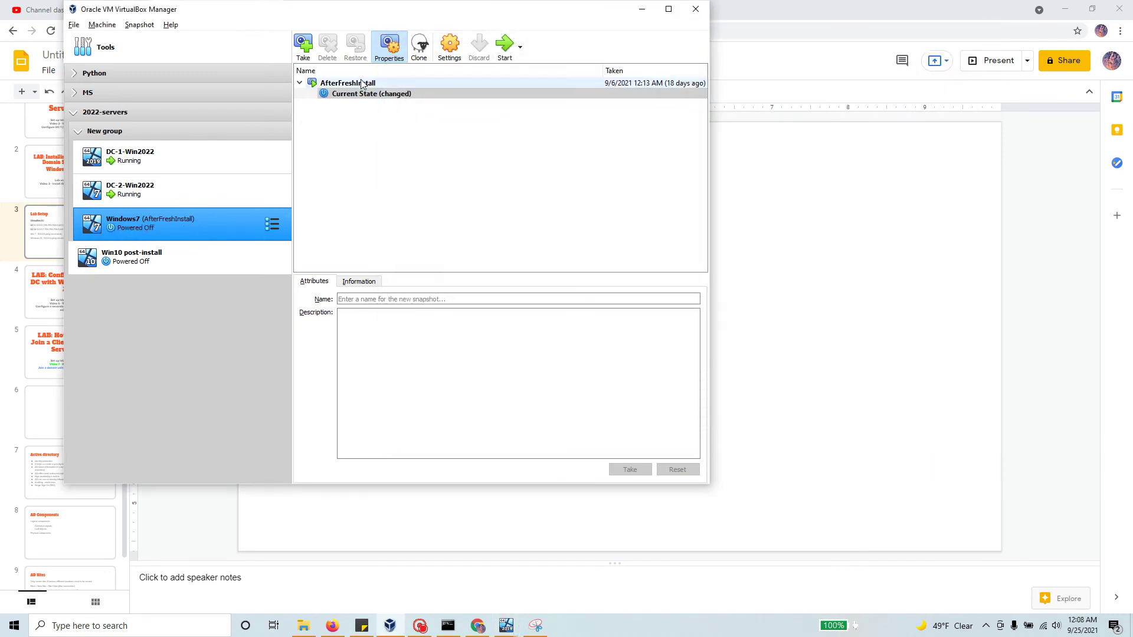
{"action": "left_click", "coordinate": [362, 84]}
Step: Restore AfterFreshInstall, saving the current state as snapshot 'go back', and start Windows7
{"action": "right_click", "coordinate": [369, 86]}
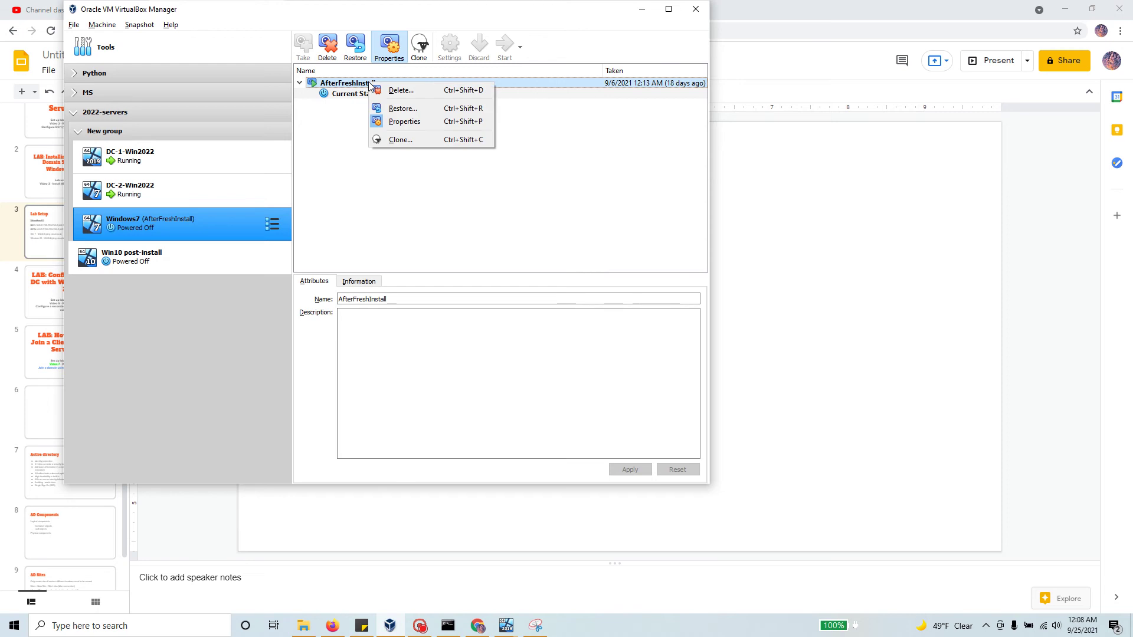
{"action": "left_click", "coordinate": [409, 110]}
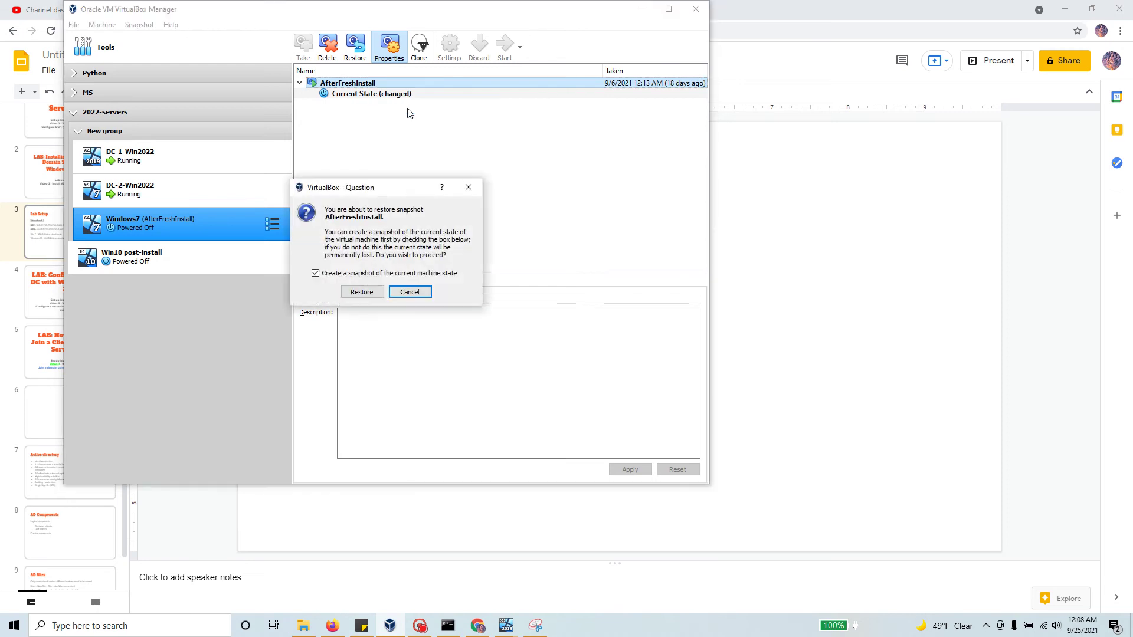
{"action": "left_click", "coordinate": [361, 292]}
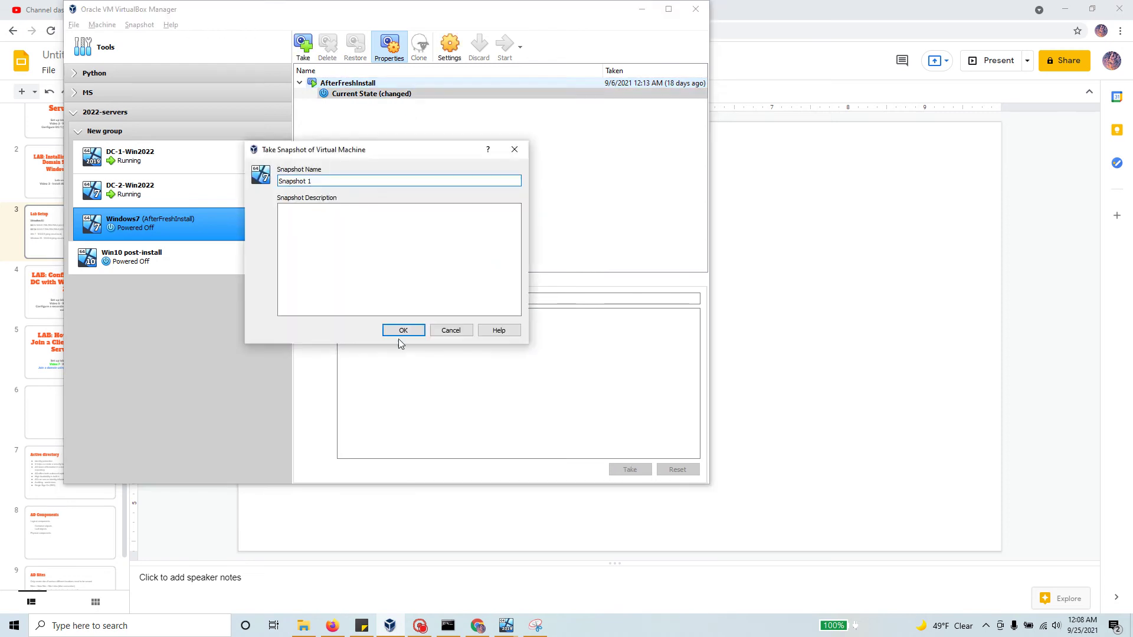
{"action": "mouse_move", "coordinate": [289, 181]}
{"action": "left_mouse_down"}
{"action": "mouse_move", "coordinate": [311, 181]}
{"action": "mouse_move", "coordinate": [278, 181]}
{"action": "left_mouse_up"}
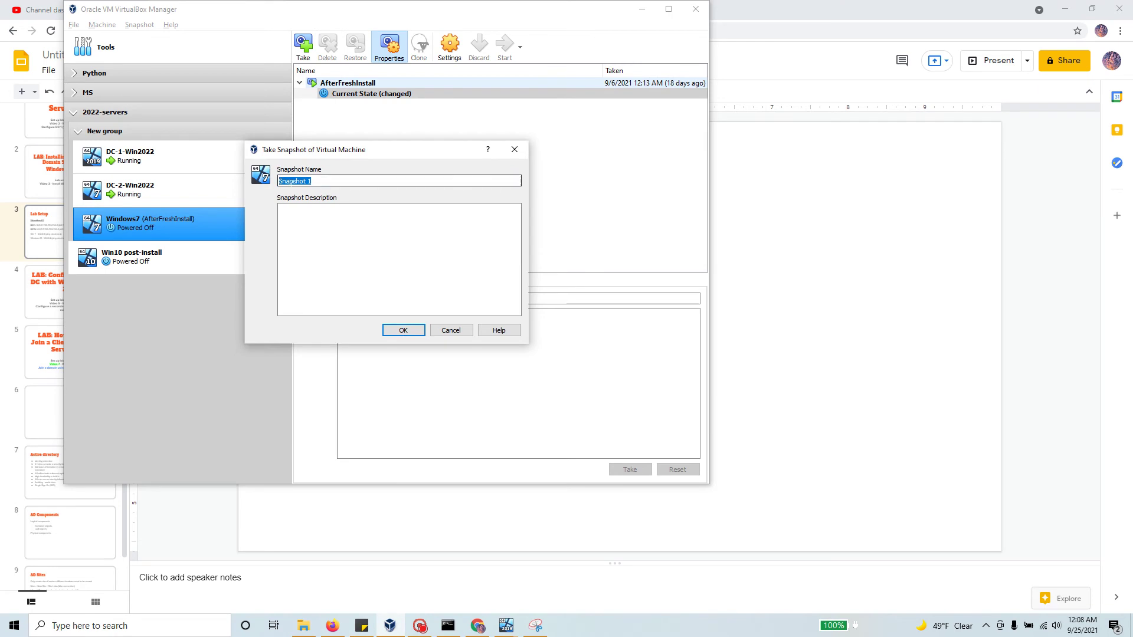
{"action": "type", "text": "go back"}
{"action": "left_click", "coordinate": [413, 329]}
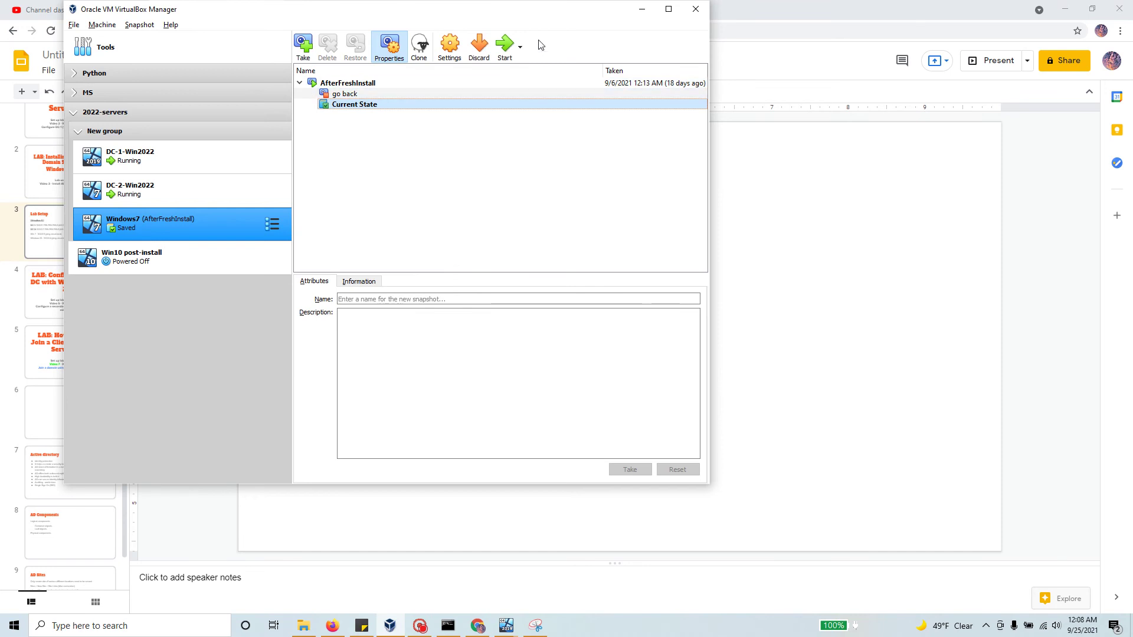
{"action": "left_click", "coordinate": [504, 44]}
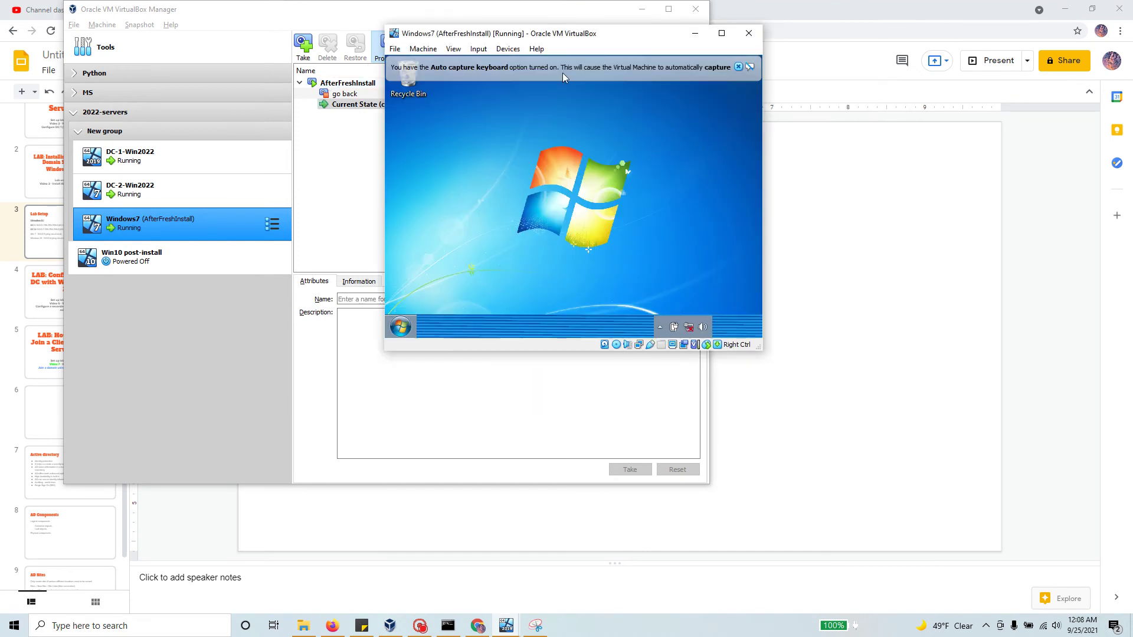
Step: Search 'sys' in the guest Start menu for System, then open its computer name settings
{"action": "left_click", "coordinate": [739, 68]}
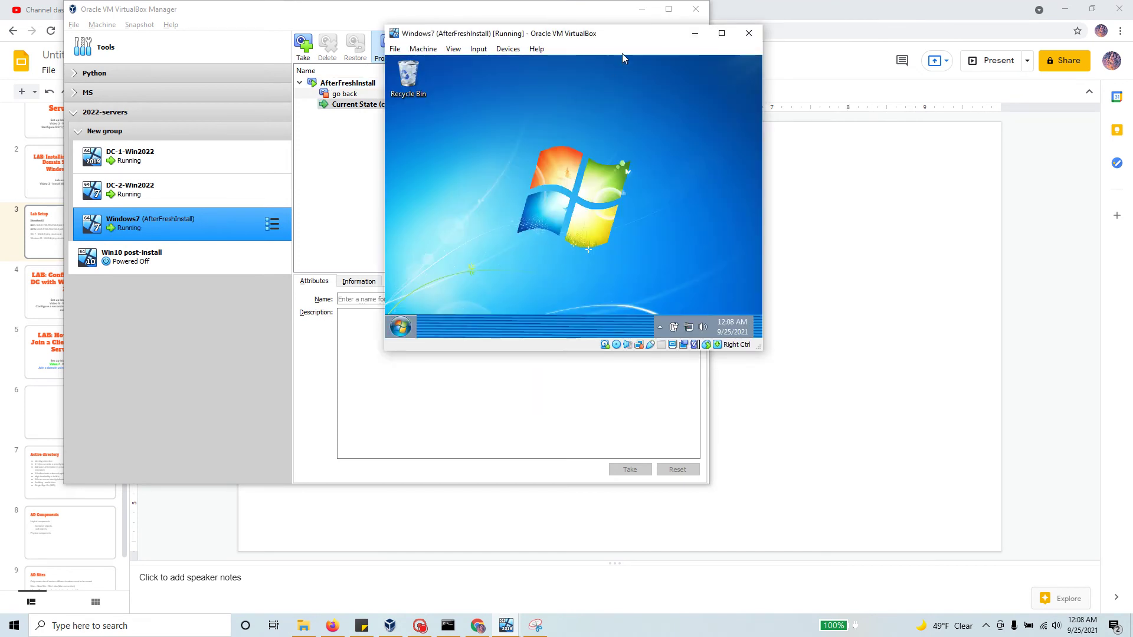
{"action": "left_click", "coordinate": [481, 353]}
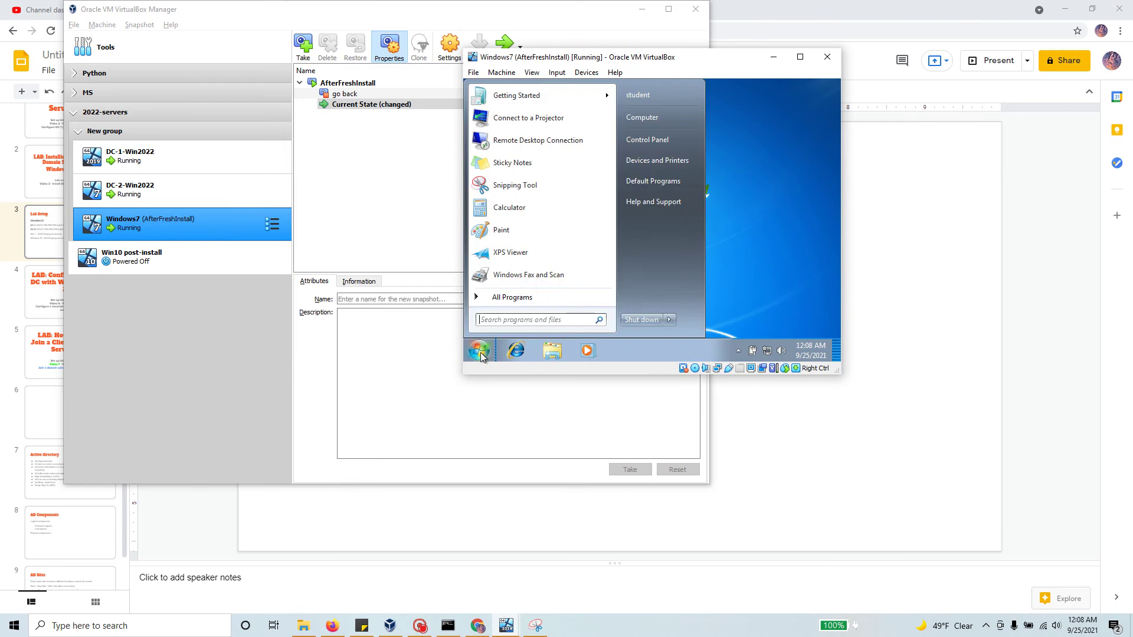
{"action": "left_click", "coordinate": [493, 321]}
{"action": "type", "text": "sys"}
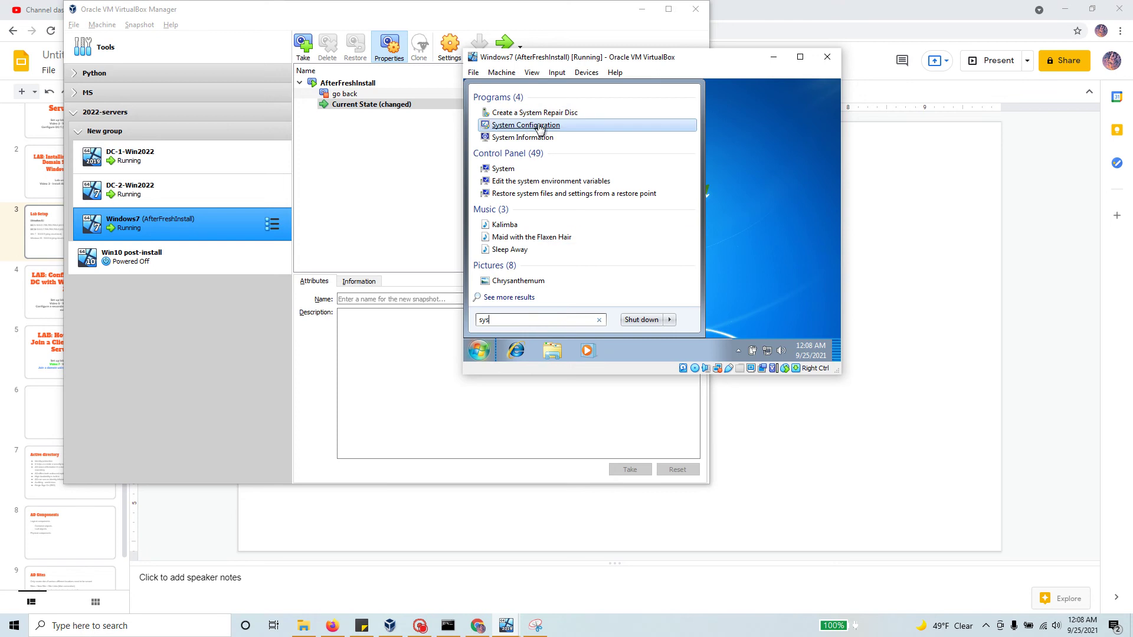
{"action": "left_click", "coordinate": [500, 170]}
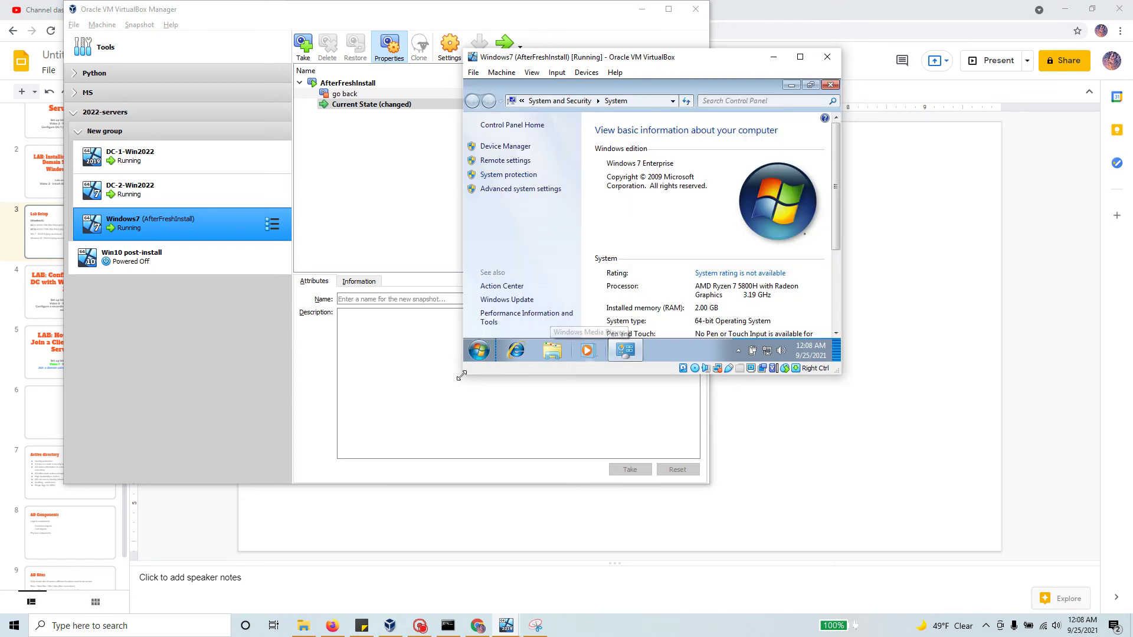
{"action": "left_click_drag", "start_coordinate": [462, 373], "coordinate": [271, 492]}
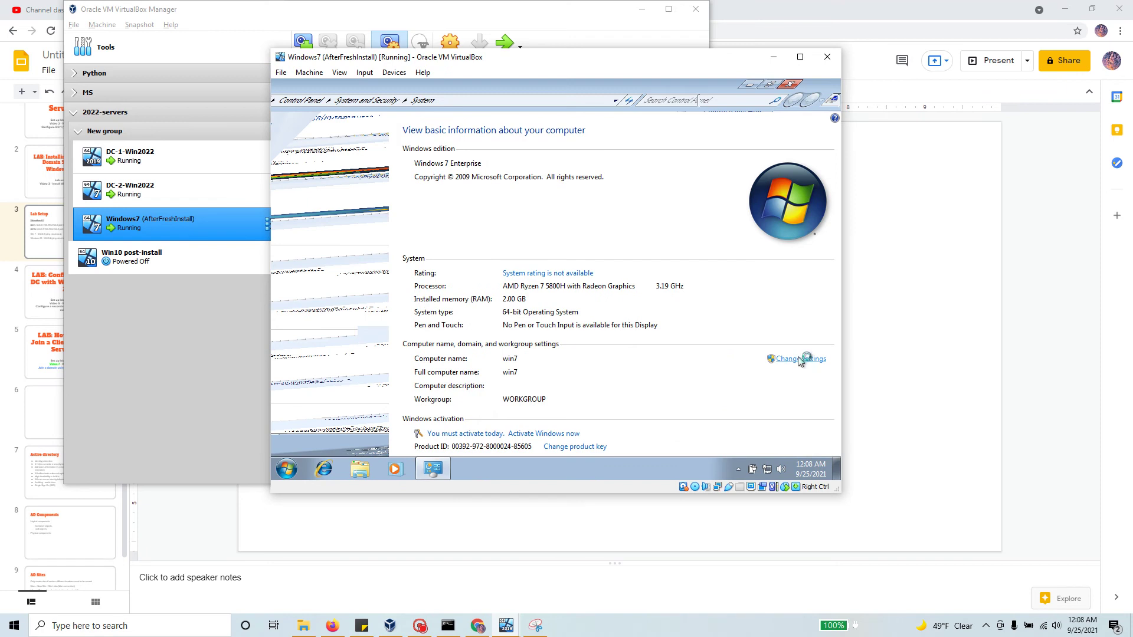
{"action": "left_click", "coordinate": [801, 358]}
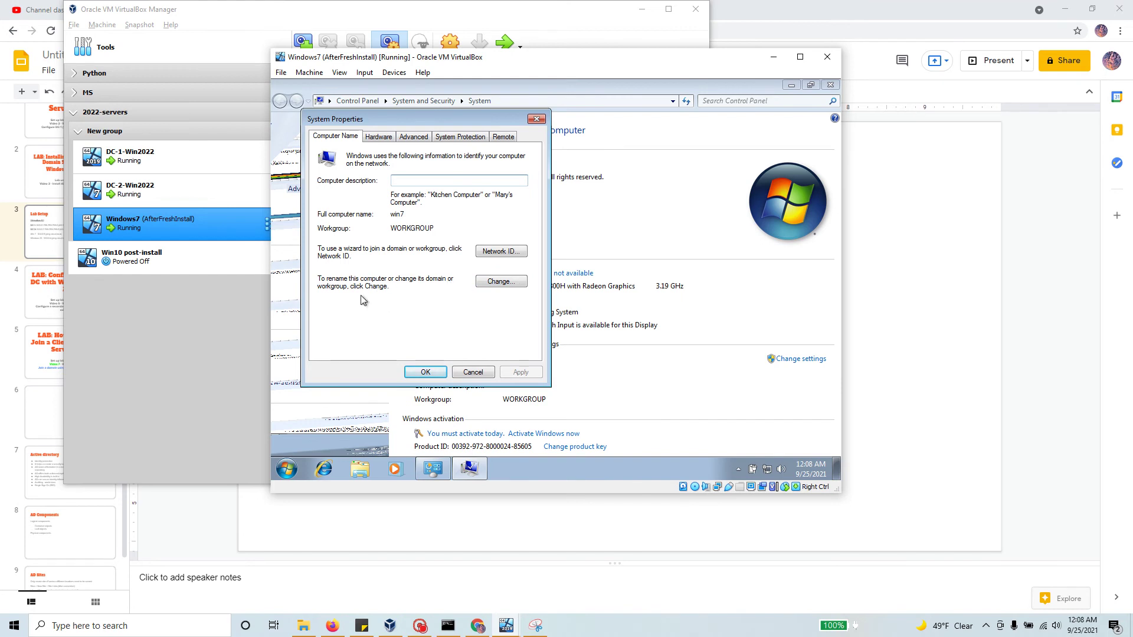
Step: Attempt joining domain CLOUD.LOCAL, dismiss the unreachable-DC error, and search 'cmd' in Start
{"action": "left_click", "coordinate": [509, 287]}
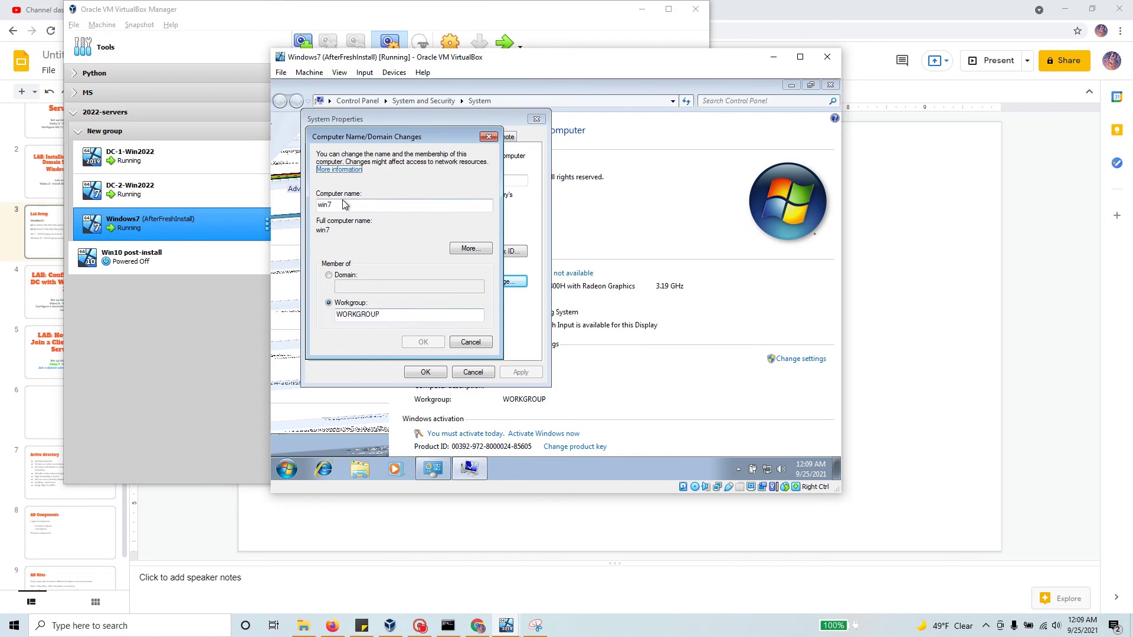
{"action": "double_click", "coordinate": [325, 205]}
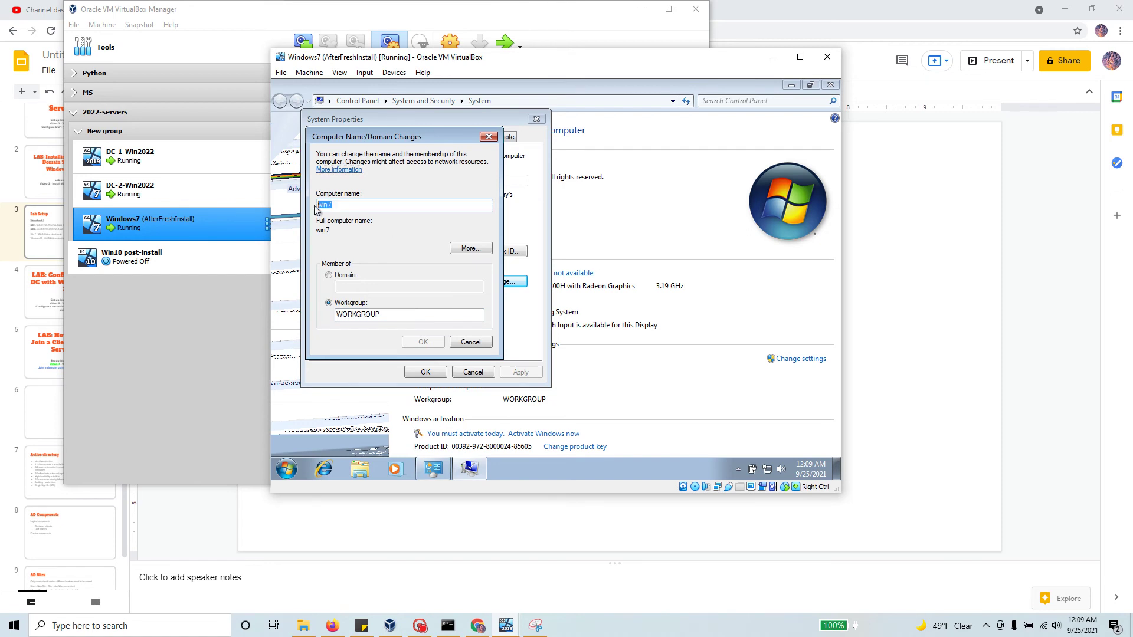
{"action": "left_click", "coordinate": [329, 275]}
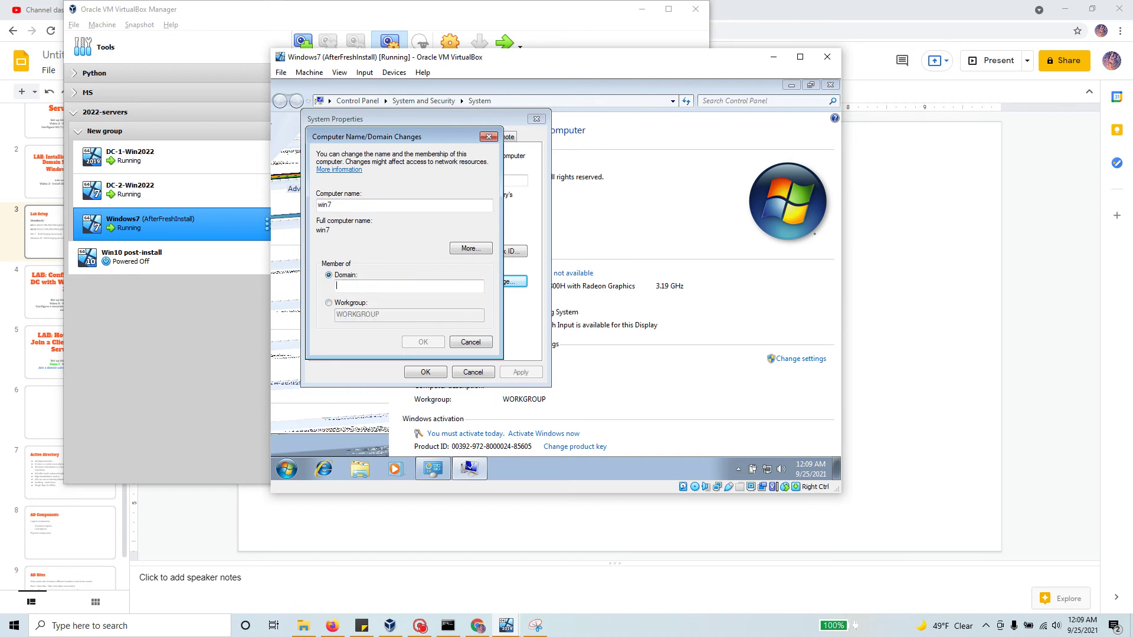
{"action": "type", "text": "CLOUD.LOCAL"}
{"action": "left_click", "coordinate": [423, 341]}
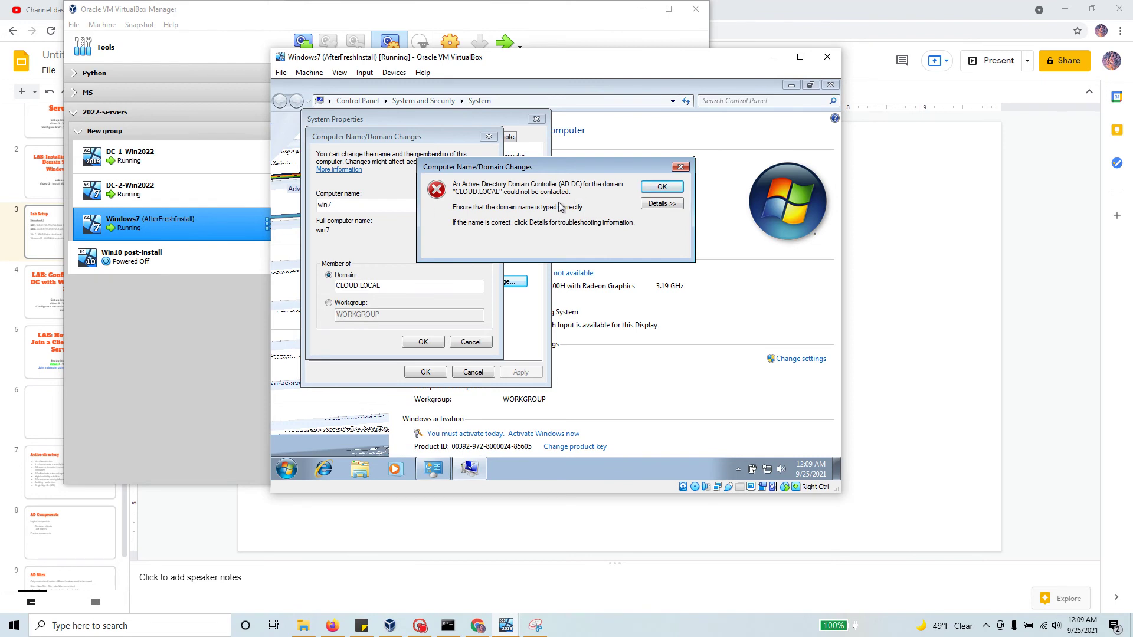
{"action": "left_click", "coordinate": [663, 187]}
{"action": "left_click", "coordinate": [287, 468]}
{"action": "type", "text": "cmd"}
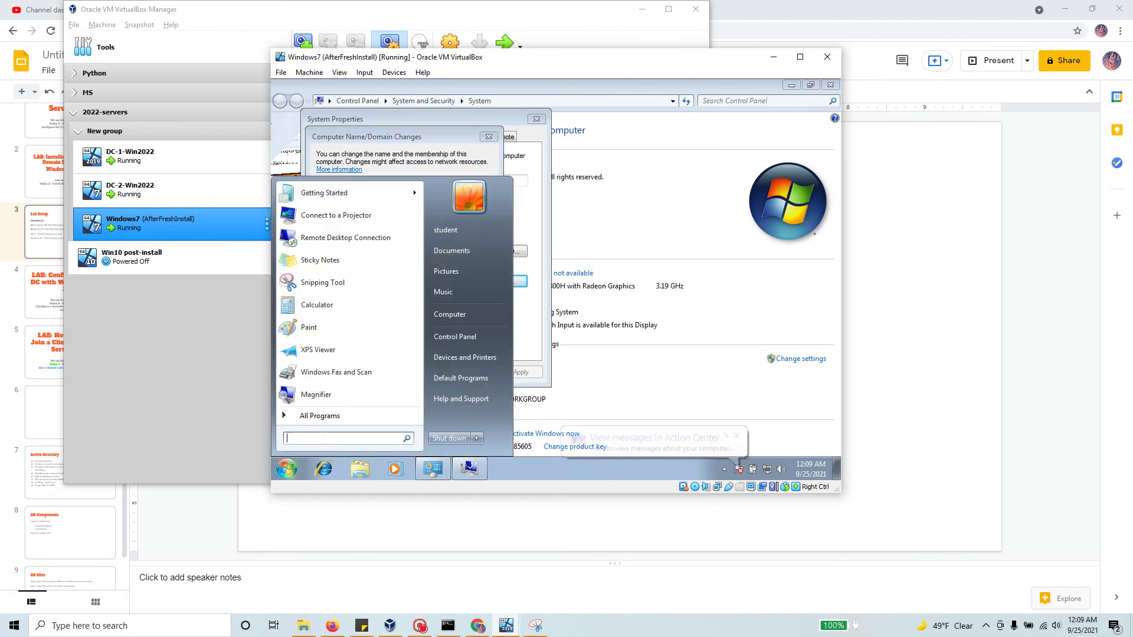
Step: Run ipconfig to see the guest's 10.0.2.15 address, then cancel the domain change
{"action": "key", "text": "Return"}
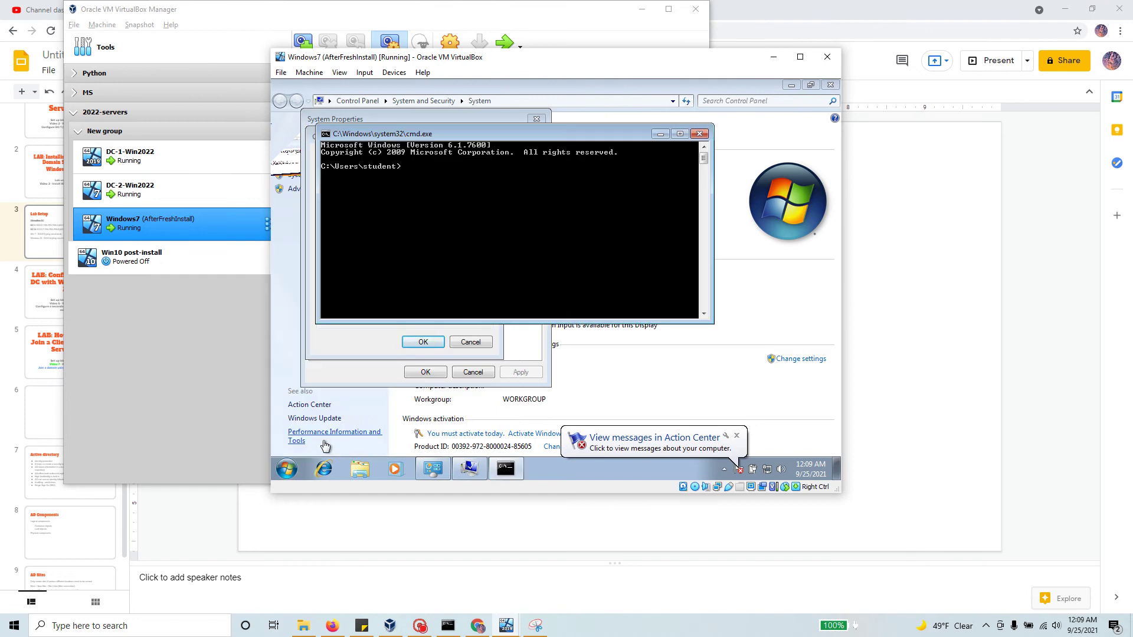
{"action": "type", "text": "ipconfig"}
{"action": "key", "text": "Return"}
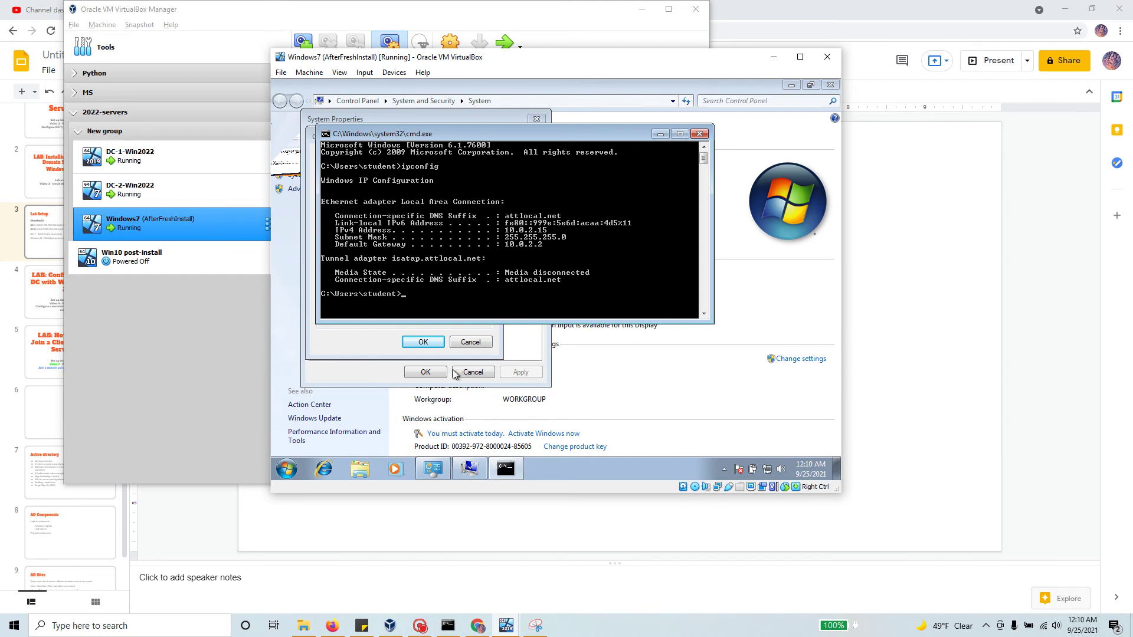
{"action": "left_click", "coordinate": [699, 134]}
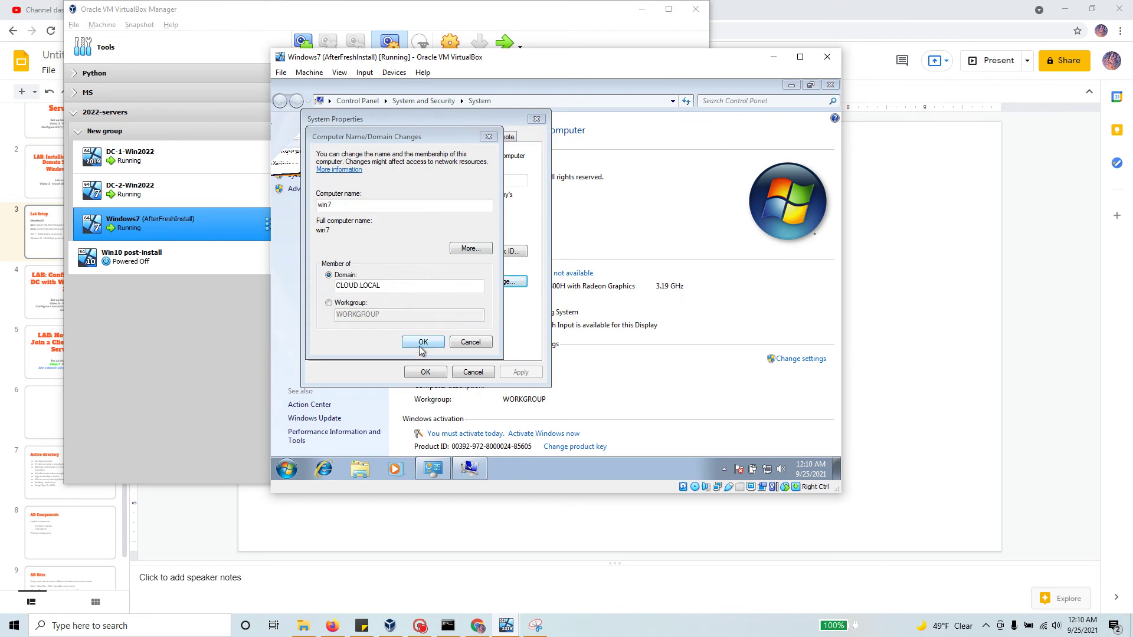
{"action": "left_click", "coordinate": [478, 342]}
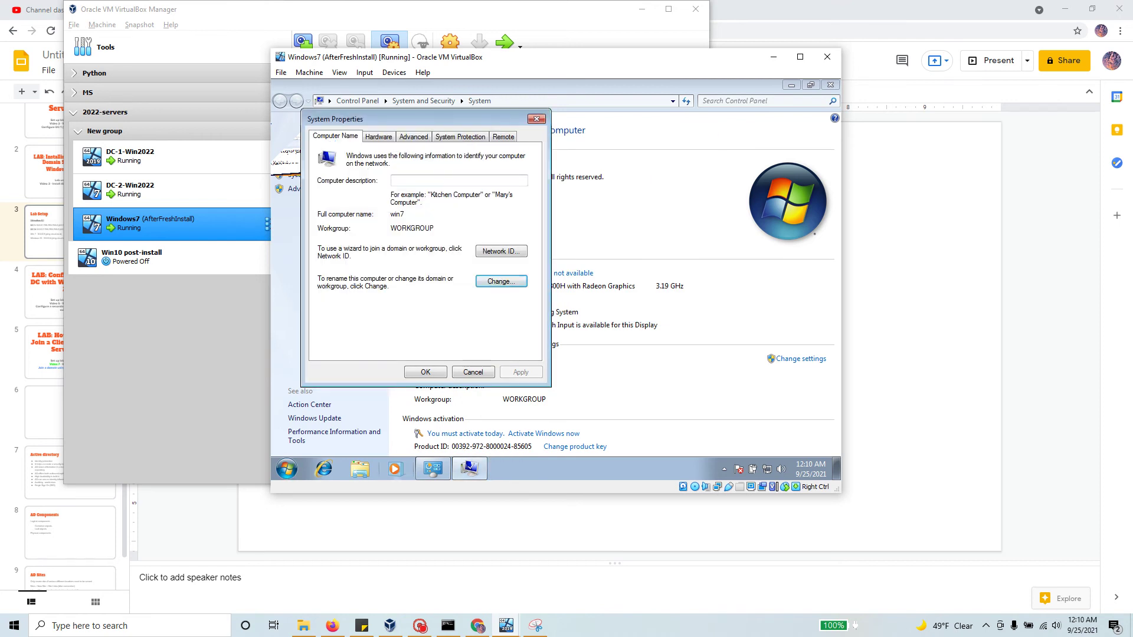
Step: Open the IPv4 properties of the guest's Local Area Connection via Network and Sharing Center
{"action": "left_click", "coordinate": [288, 472]}
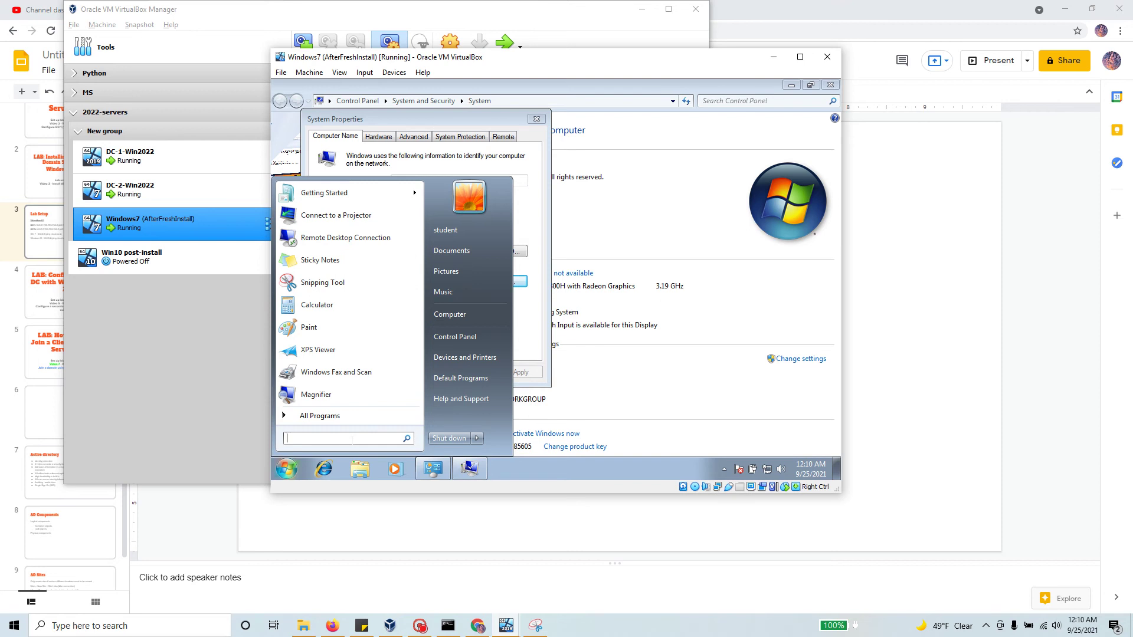
{"action": "right_click", "coordinate": [767, 470]}
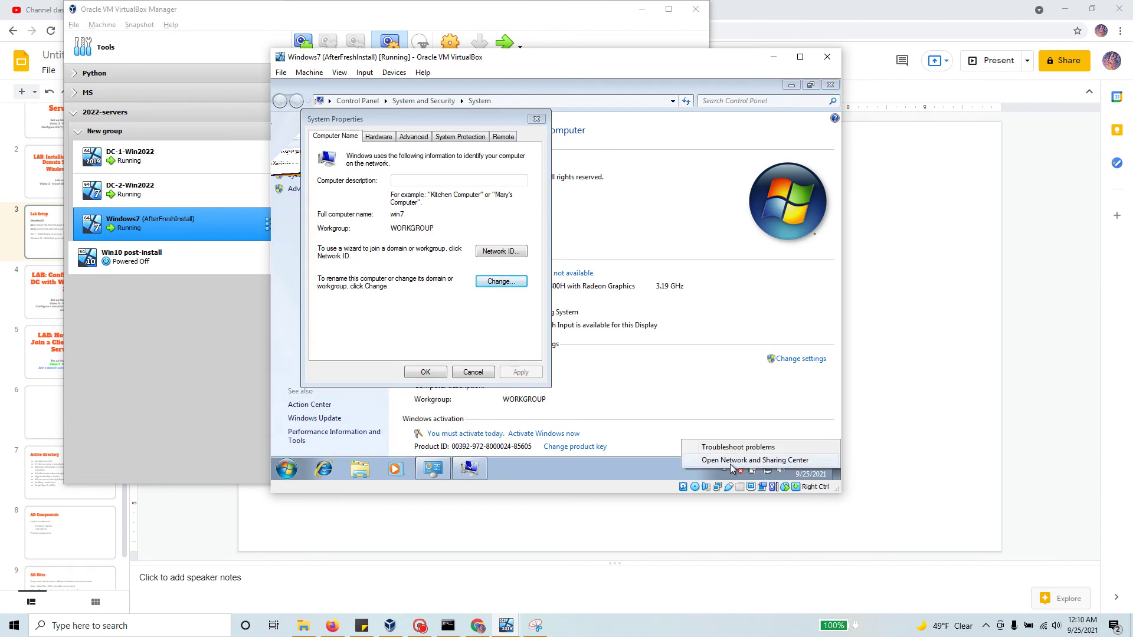
{"action": "left_click", "coordinate": [771, 462]}
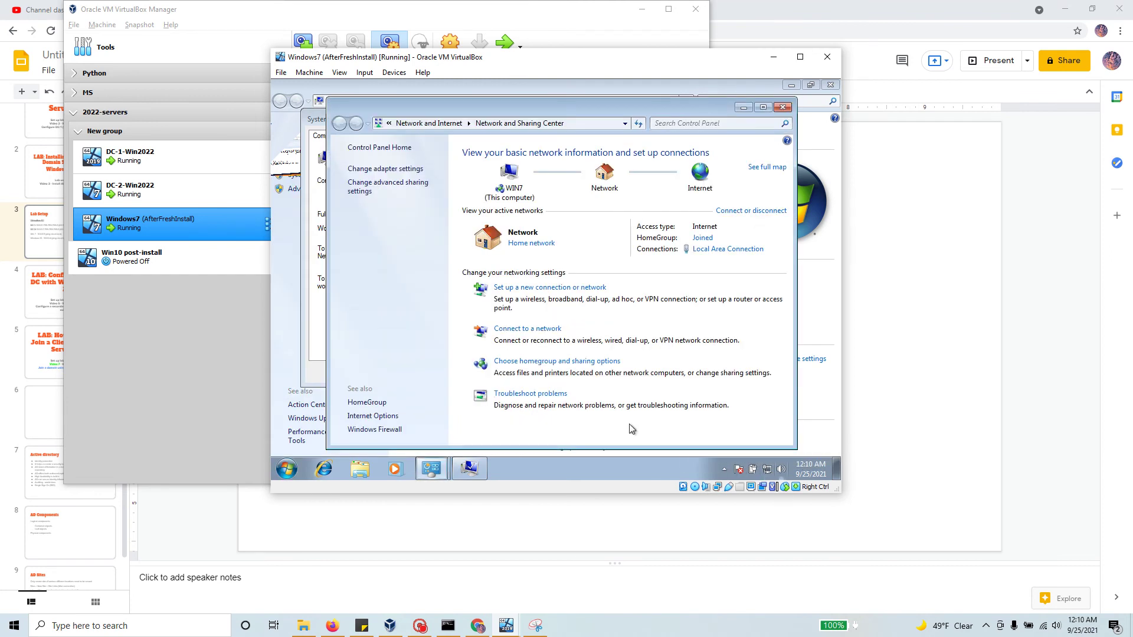
{"action": "left_click", "coordinate": [395, 169]}
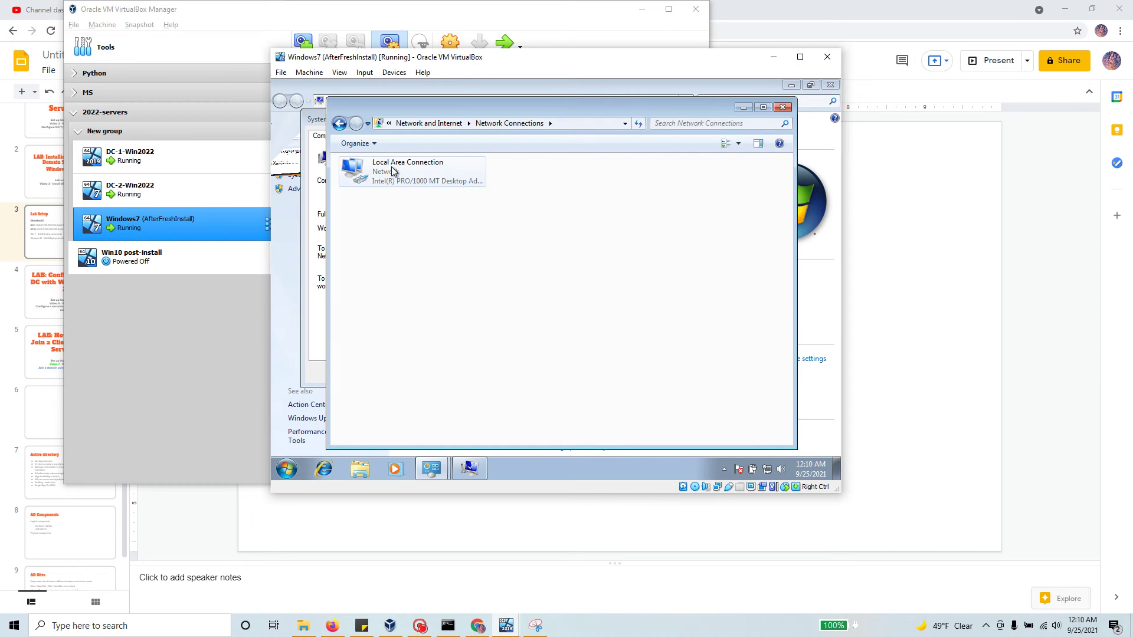
{"action": "double_click", "coordinate": [434, 178]}
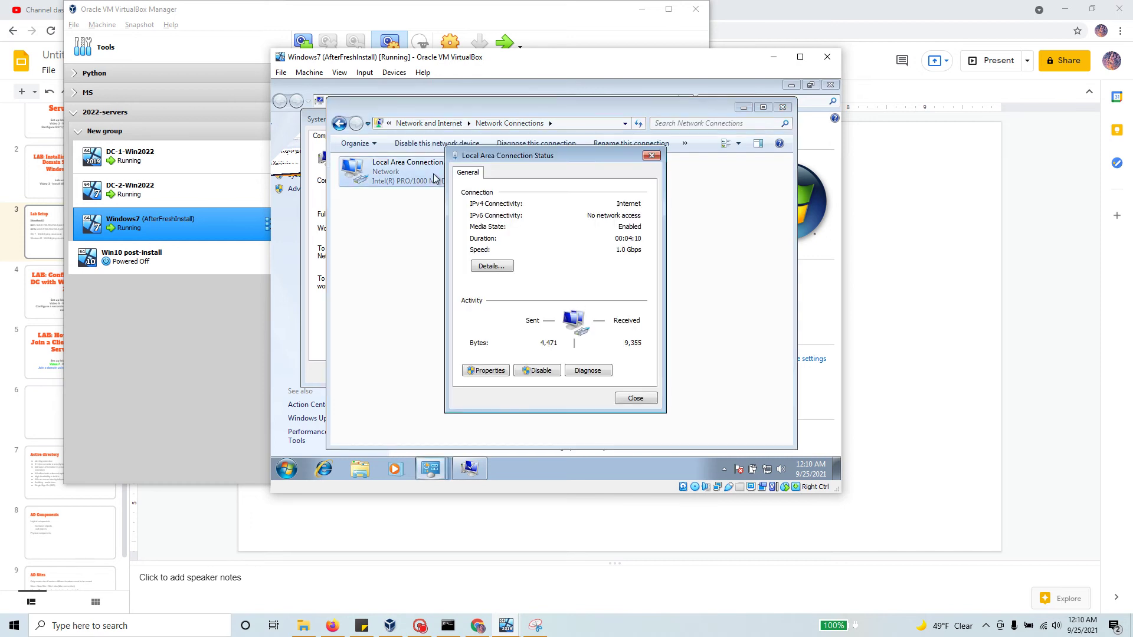
{"action": "left_click", "coordinate": [491, 372]}
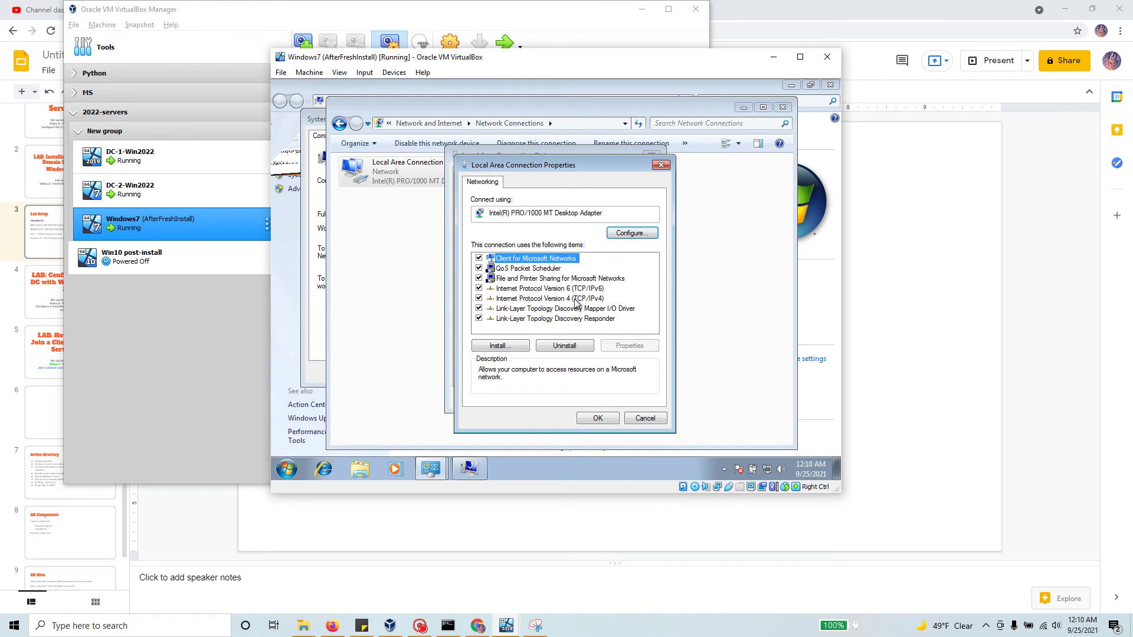
{"action": "double_click", "coordinate": [545, 299]}
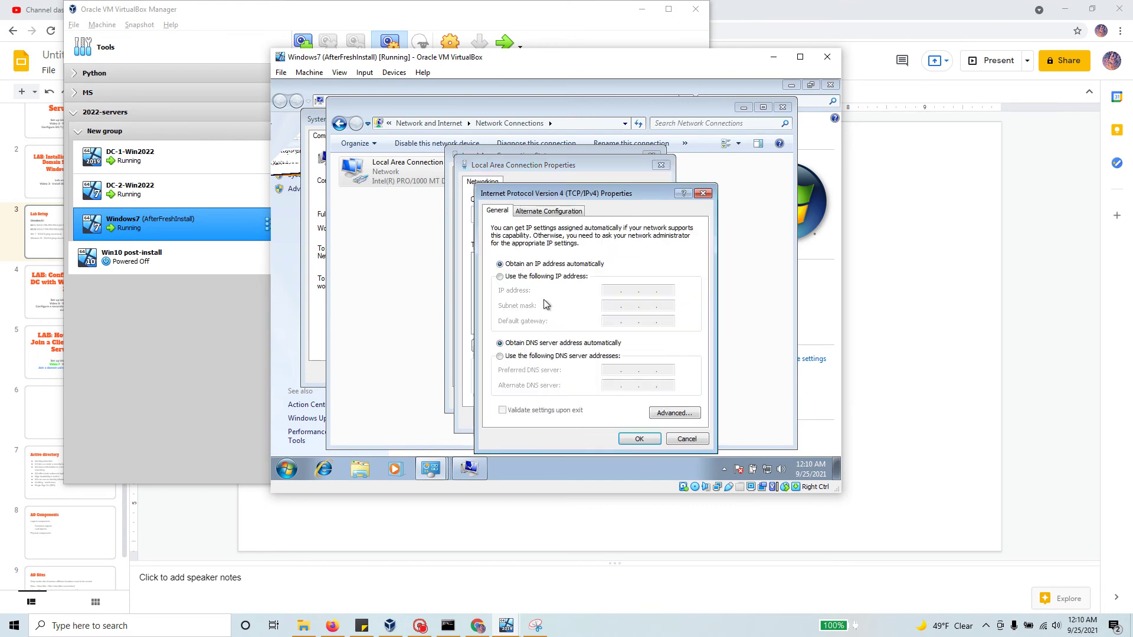
Step: Switch to a static address, entering IP 10.0.0.3 and starting the 255.255 subnet mask
{"action": "left_click", "coordinate": [501, 277]}
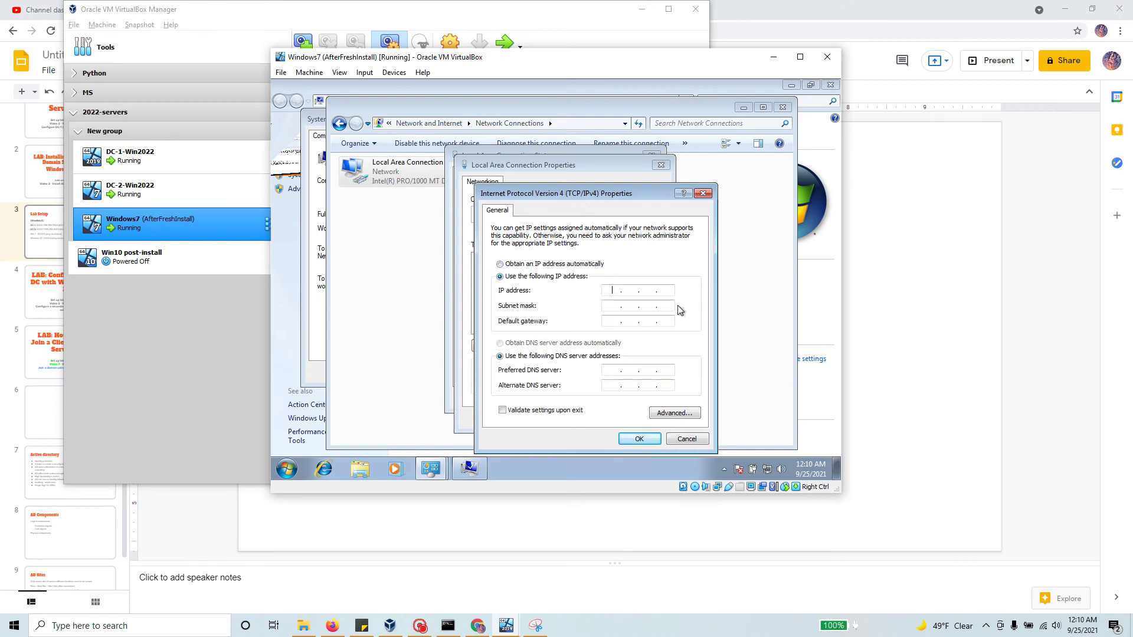
{"action": "type", "text": "10..."}
{"action": "key", "text": "Tab"}
{"action": "left_click", "coordinate": [629, 290]}
{"action": "type", "text": "0.0.3"}
{"action": "key", "text": "Tab"}
{"action": "key", "text": "Tab"}
{"action": "type", "text": "255 . 255 . 255 . 0"}
{"action": "left_click", "coordinate": [76, 423]}
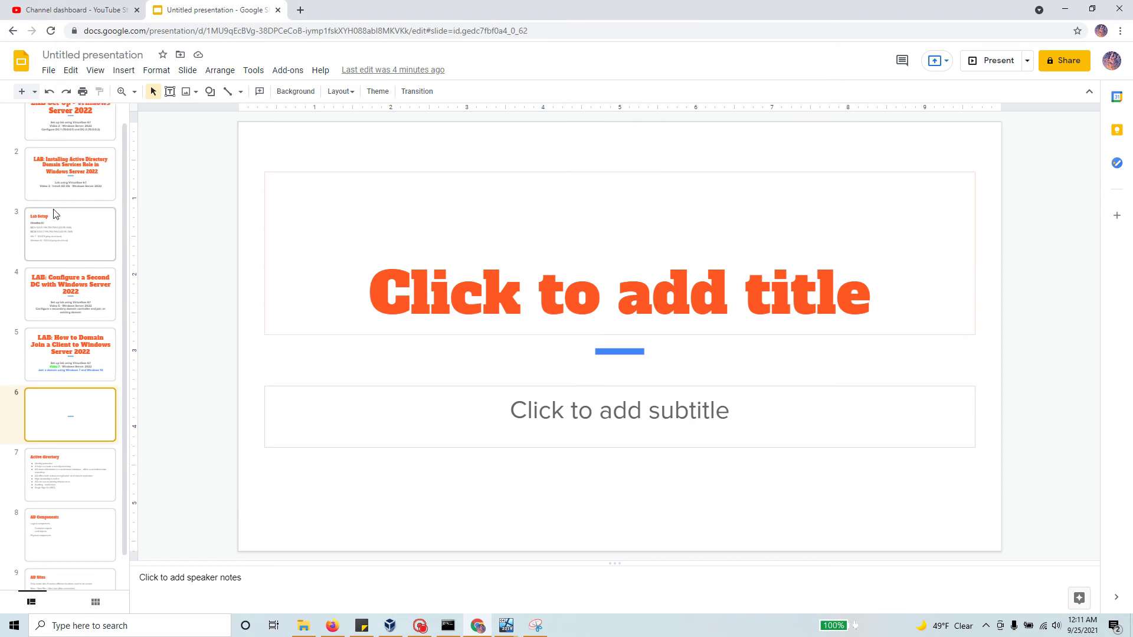
{"action": "scroll", "coordinate": [55, 212], "scroll_direction": "up", "scroll_amount": 1}
{"action": "left_click", "coordinate": [87, 276]}
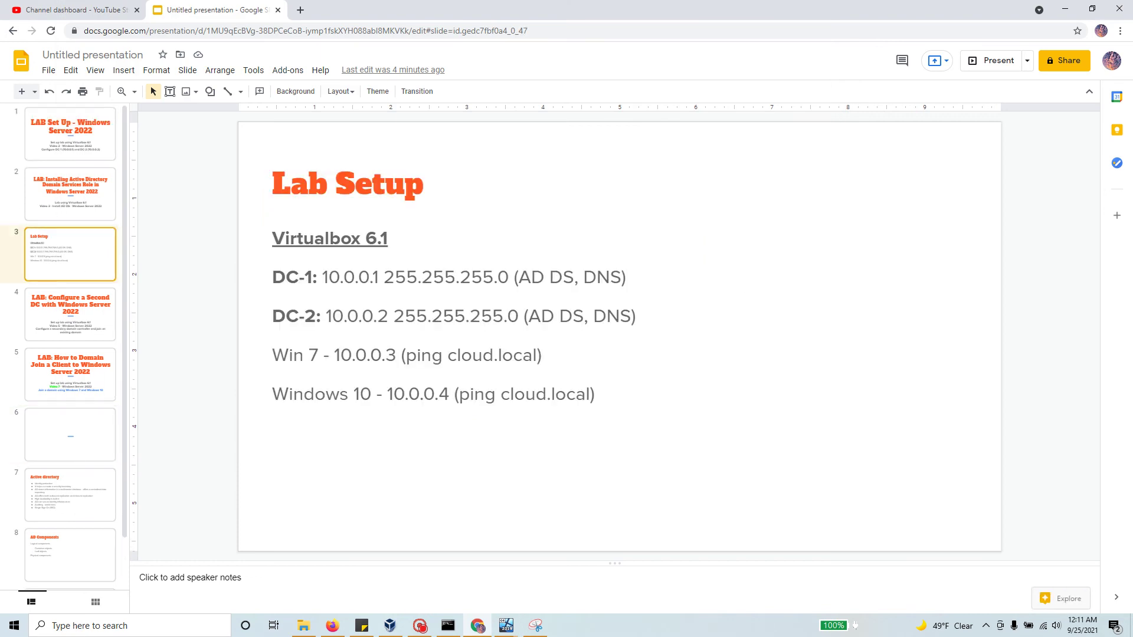
{"action": "left_click_drag", "start_coordinate": [322, 278], "coordinate": [378, 278]}
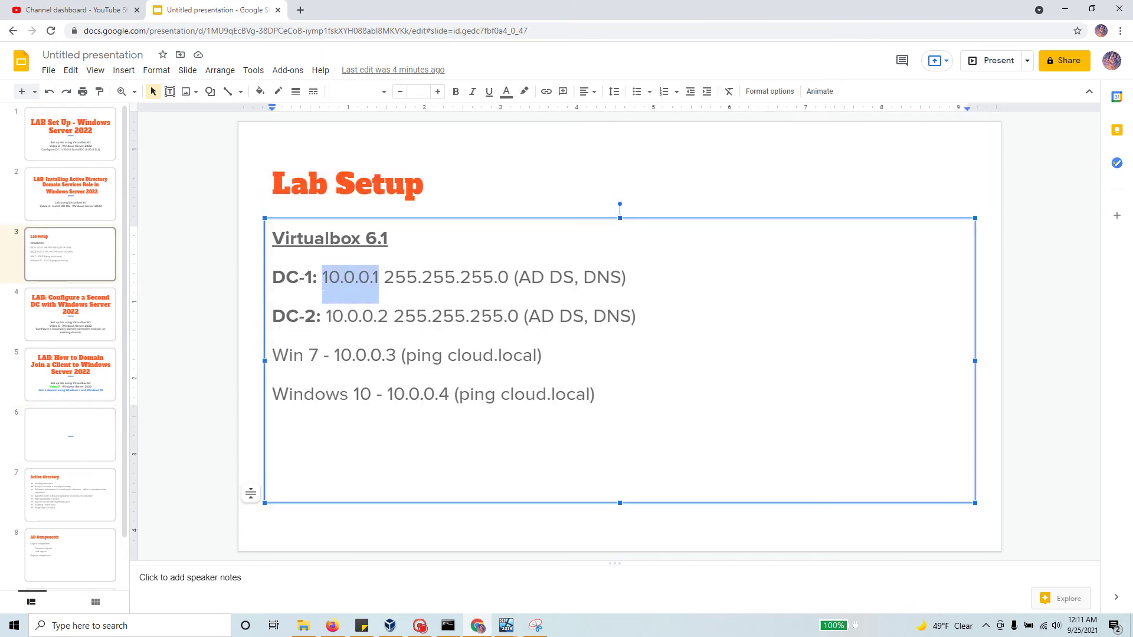
{"action": "key", "text": "alt+Tab"}
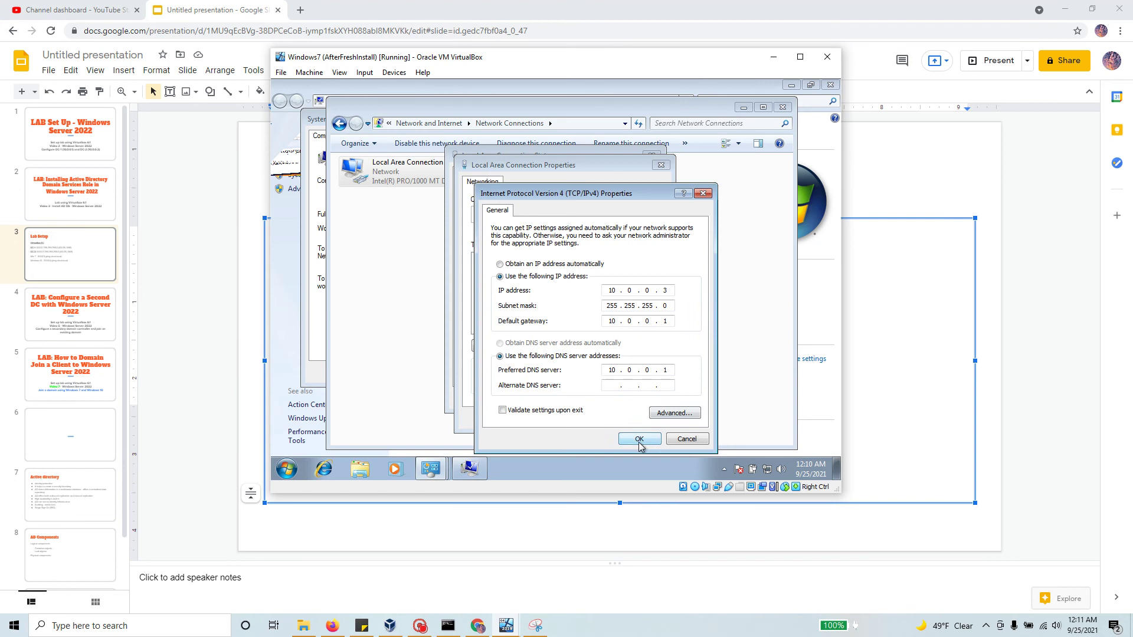
{"action": "left_click", "coordinate": [647, 442]}
Step: Save the adapter settings and confirm the 10.0.0.3 address with ipconfig in cmd
{"action": "left_click", "coordinate": [608, 419]}
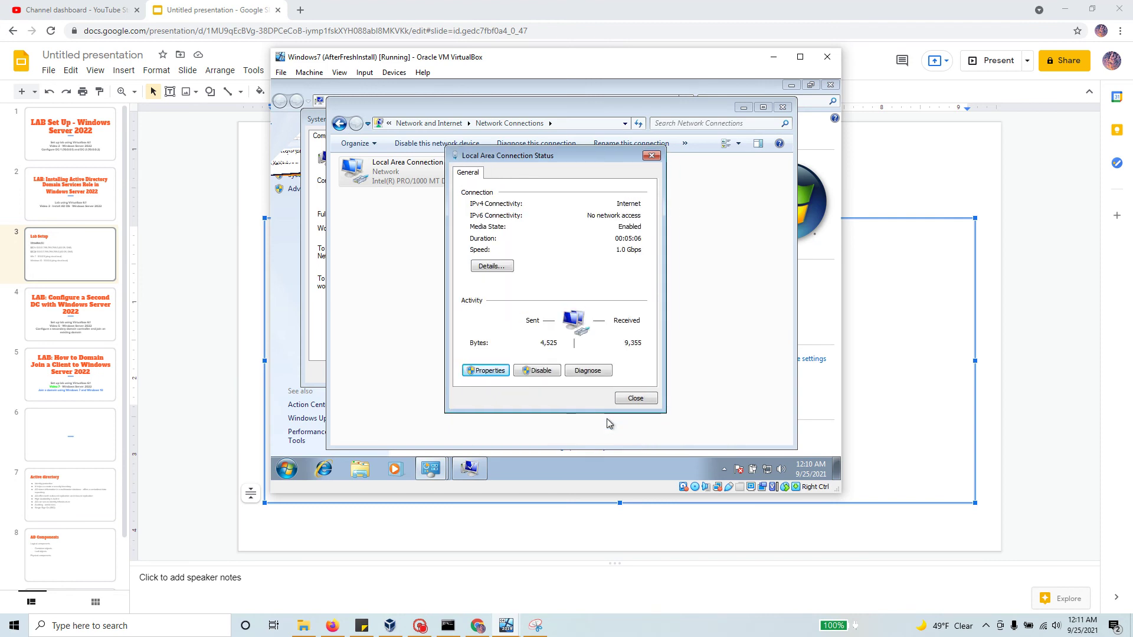
{"action": "left_click", "coordinate": [635, 399]}
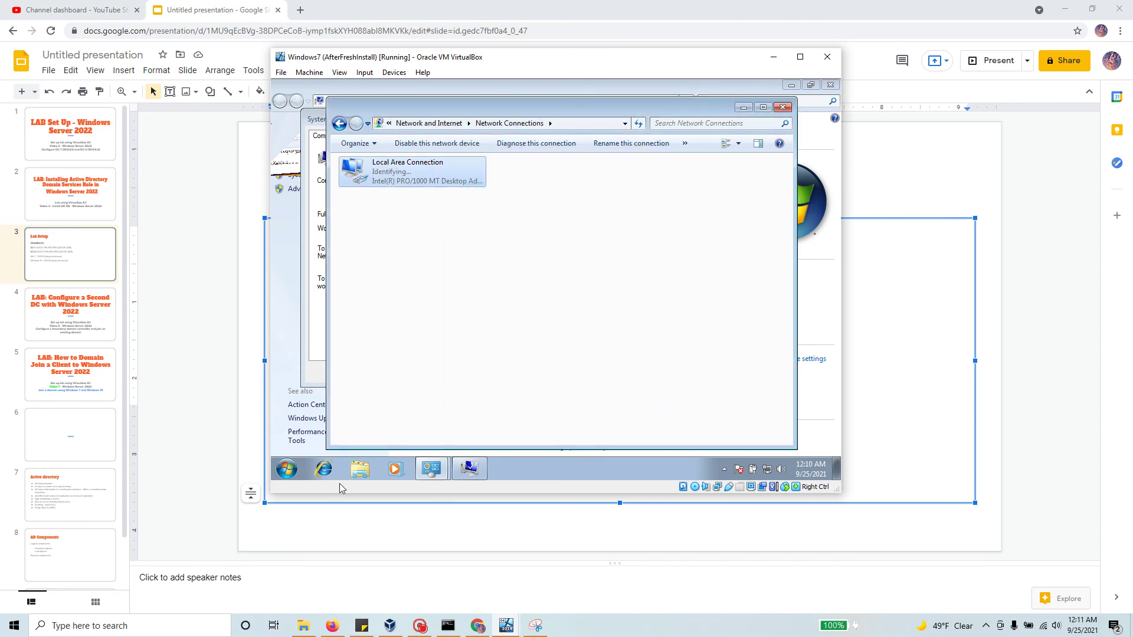
{"action": "left_click", "coordinate": [287, 471]}
{"action": "type", "text": "cmd"}
{"action": "key", "text": "Return"}
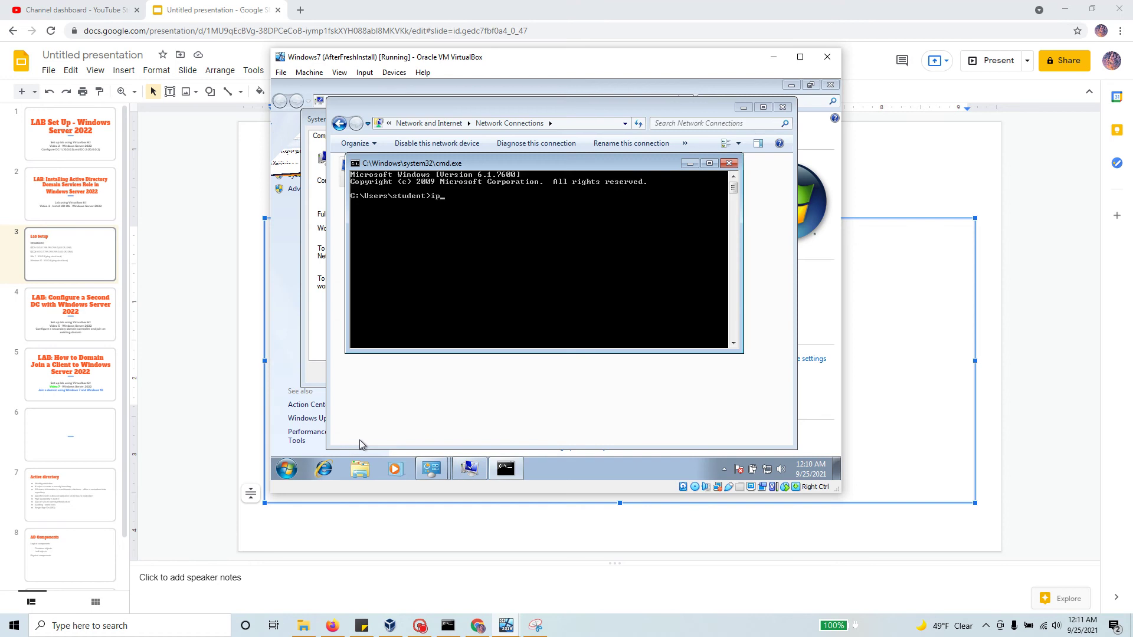
{"action": "type", "text": "ipconfig"}
{"action": "key", "text": "Return"}
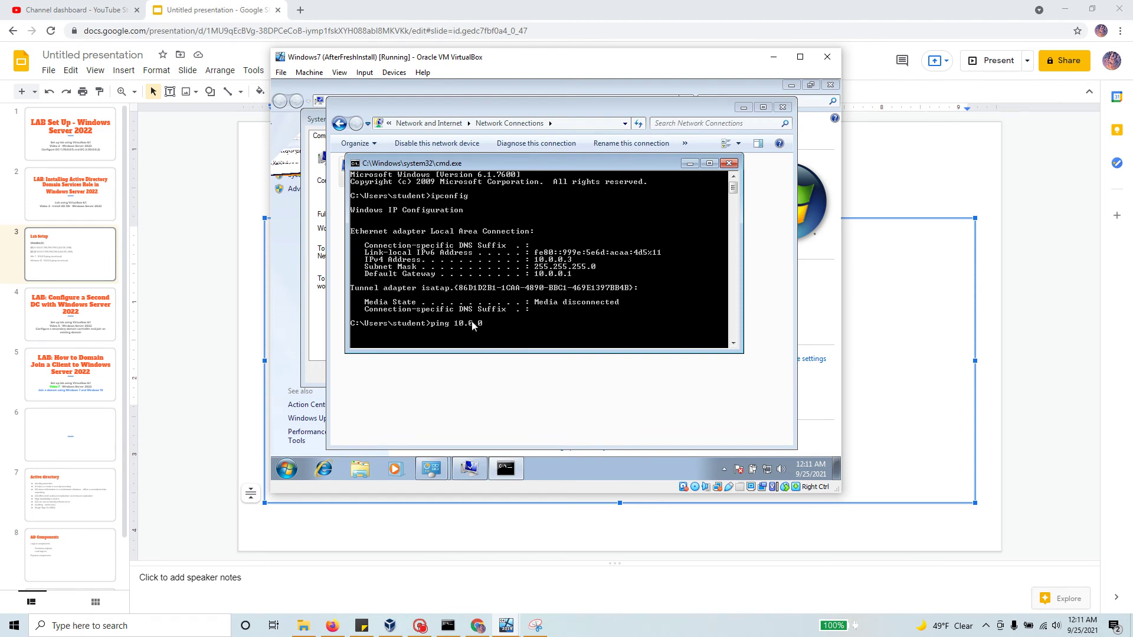
Step: Ping 10.0.0.1, which fails with 75% packet loss
{"action": "type", "text": ".1"}
{"action": "key", "text": "Return"}
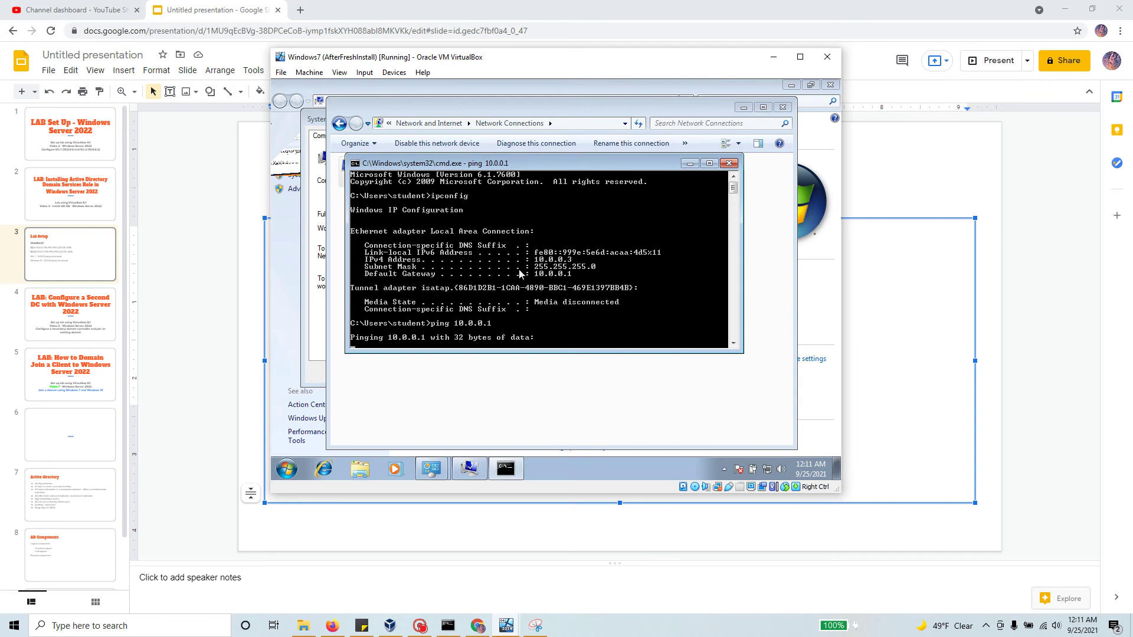
{"action": "left_click_drag", "start_coordinate": [547, 351], "coordinate": [552, 409]}
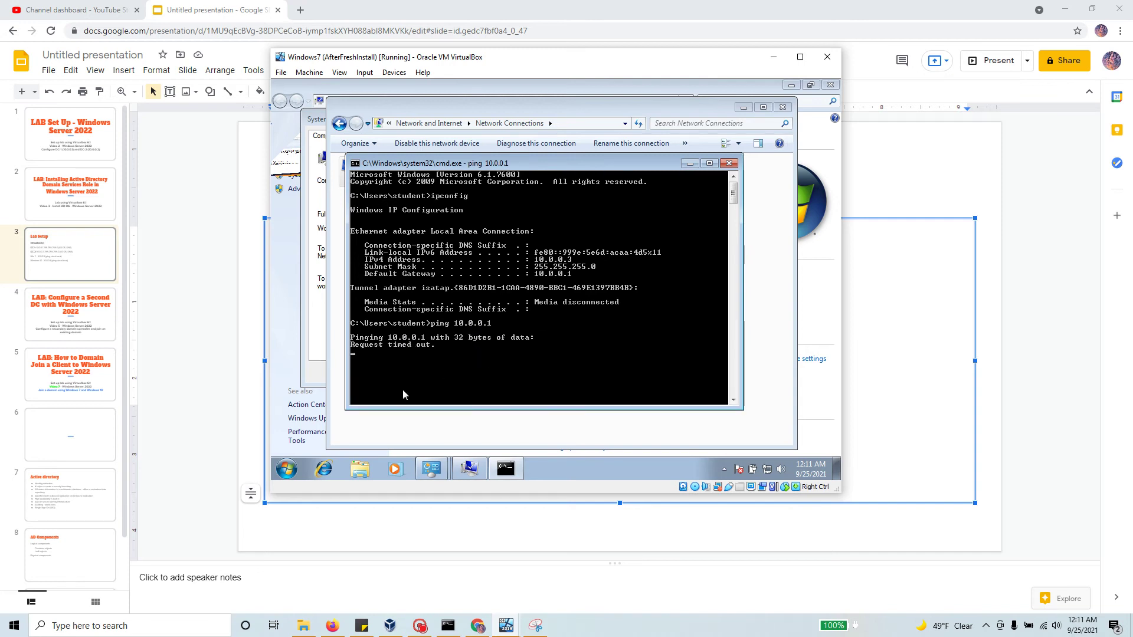
Step: Open and close Windows Firewall with Advanced Security, then search 'firew' for the basic firewall page
{"action": "left_click", "coordinate": [287, 469]}
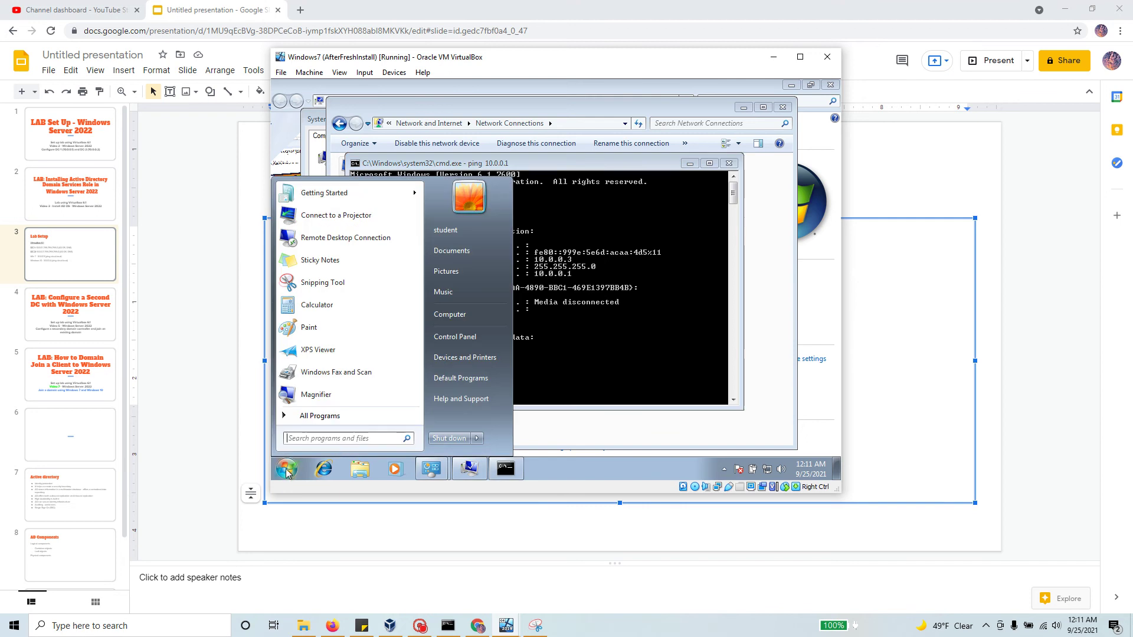
{"action": "type", "text": "fire"}
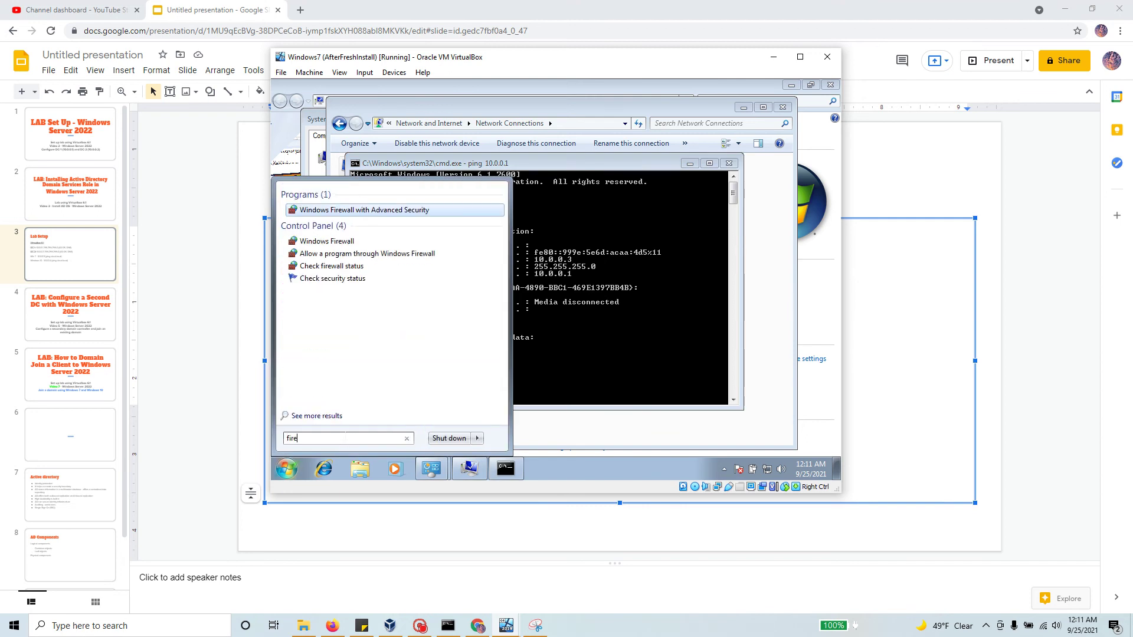
{"action": "key", "text": "Return"}
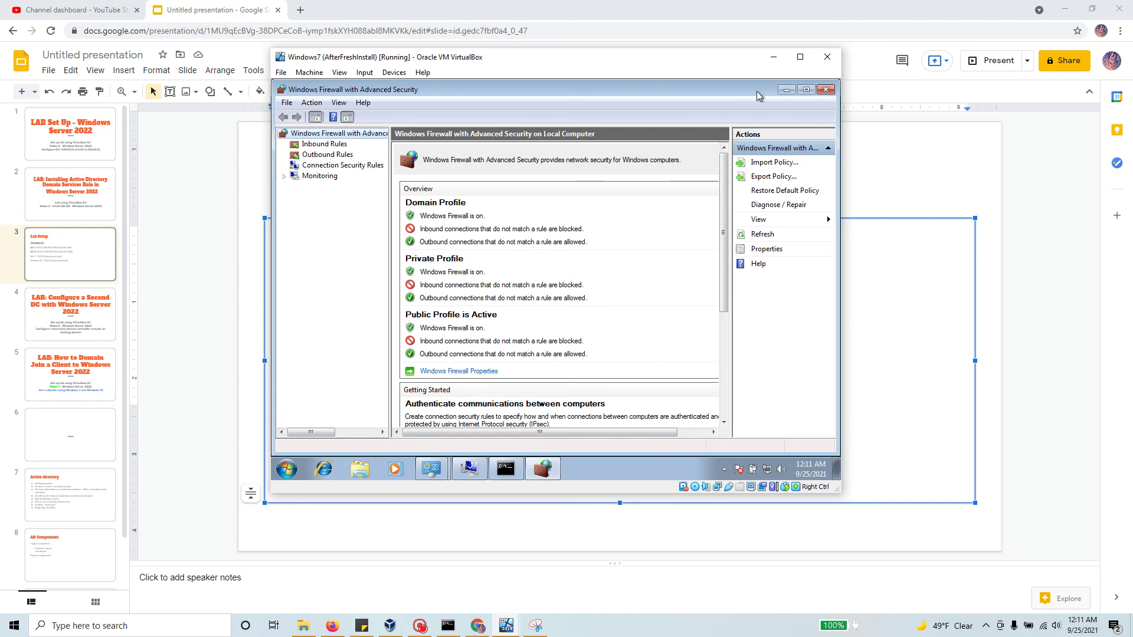
{"action": "left_click", "coordinate": [826, 89]}
{"action": "left_click", "coordinate": [294, 474]}
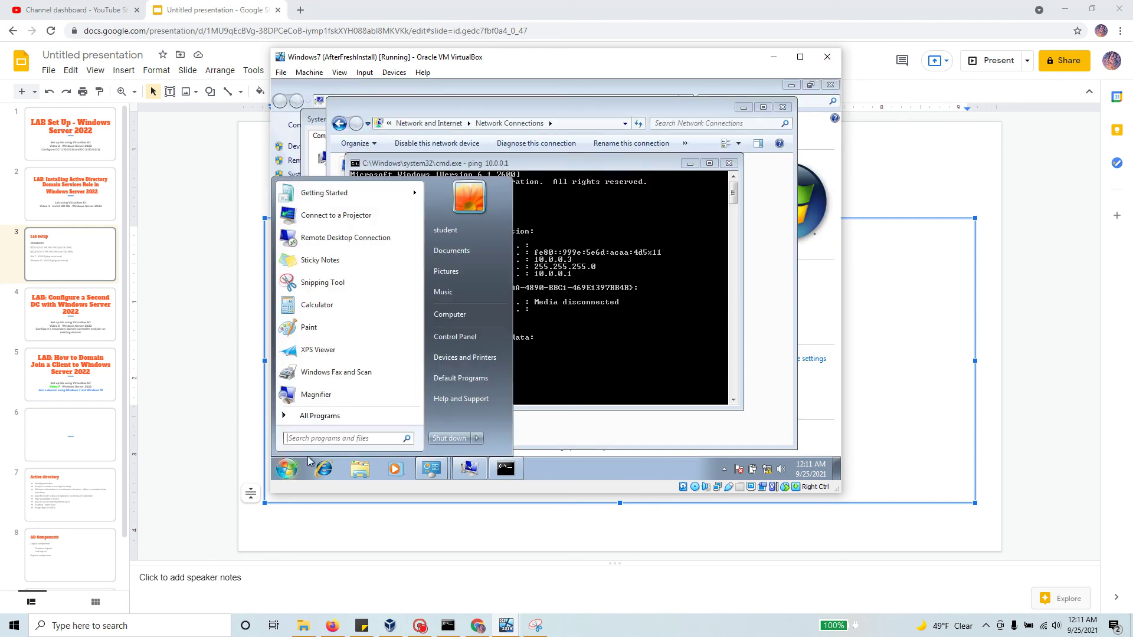
{"action": "type", "text": "f"}
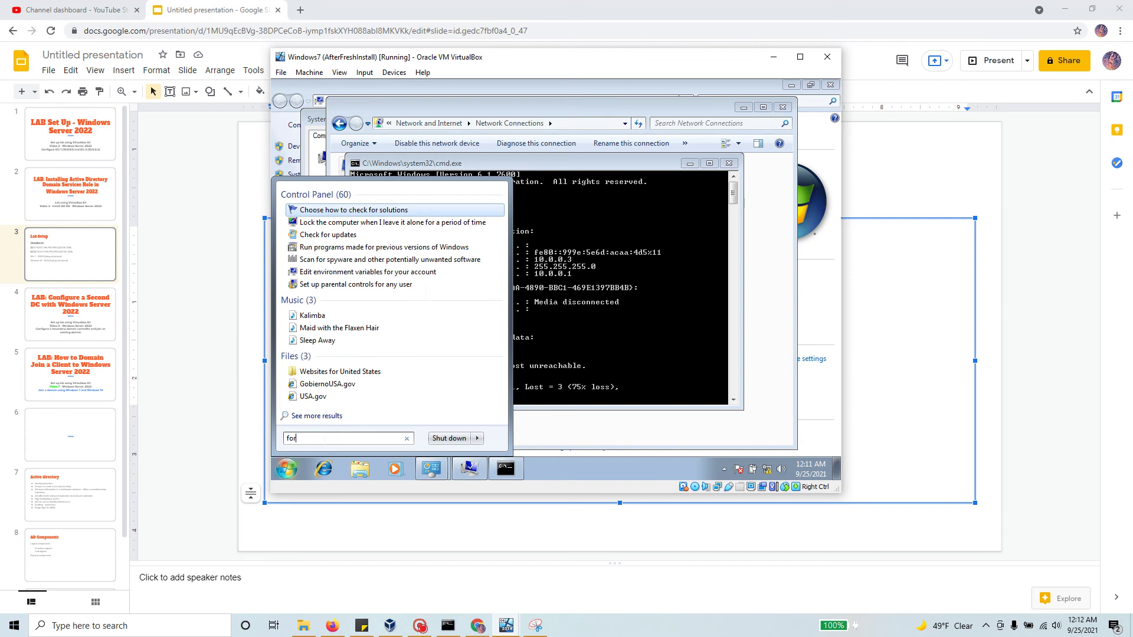
{"action": "type", "text": "i"}
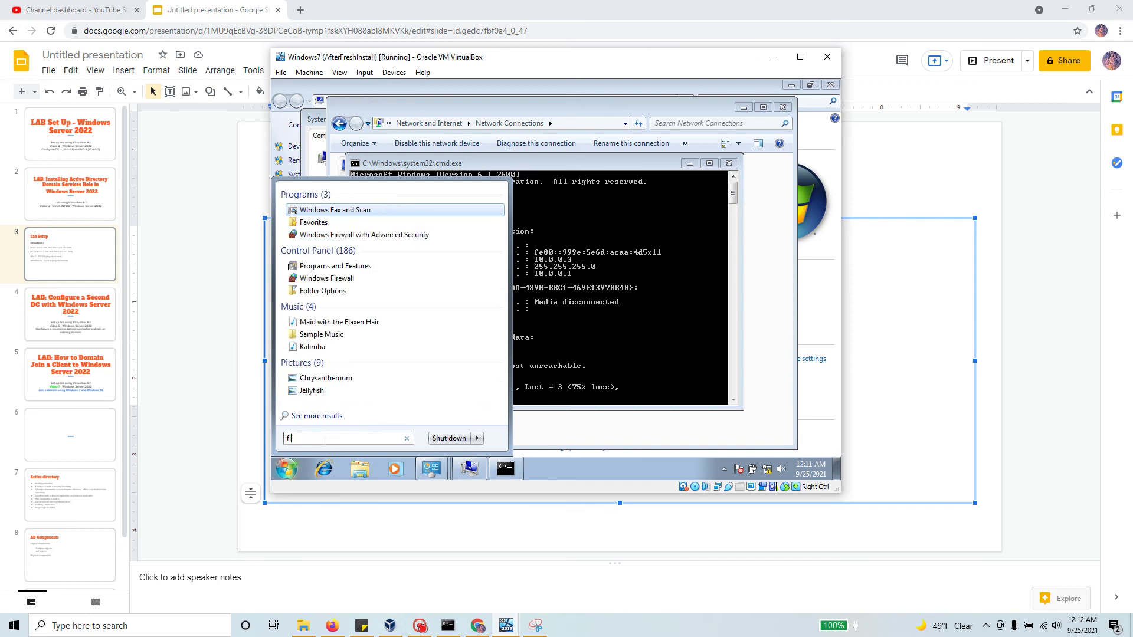
{"action": "type", "text": "rewa"}
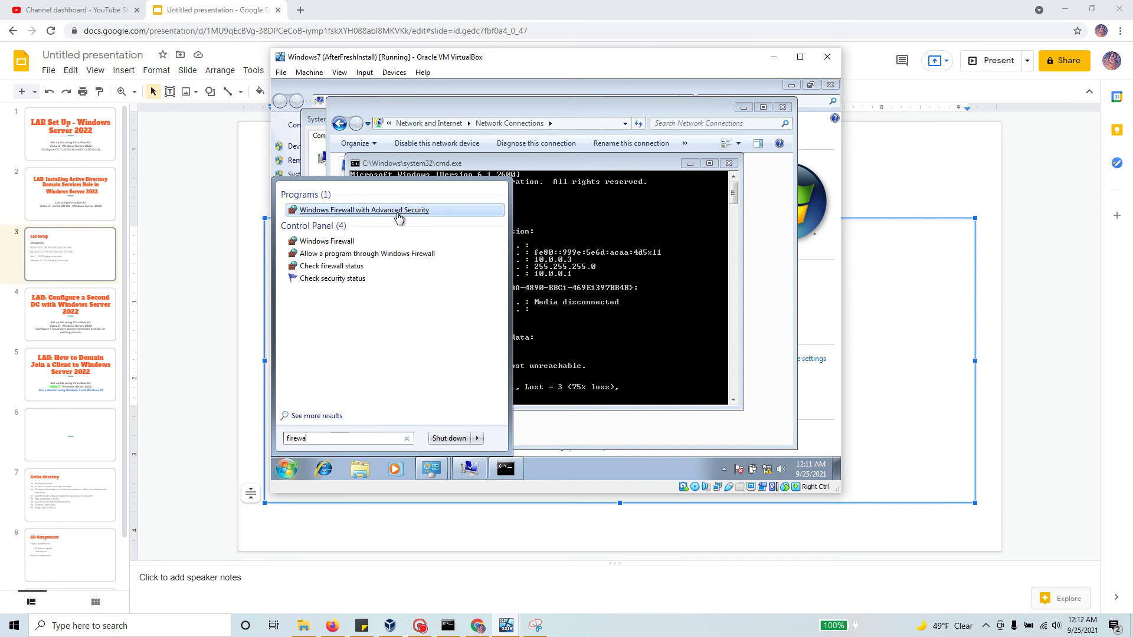
Step: Turn off Windows Firewall for home/work and public networks, then minimize the firewall window
{"action": "left_click", "coordinate": [347, 247]}
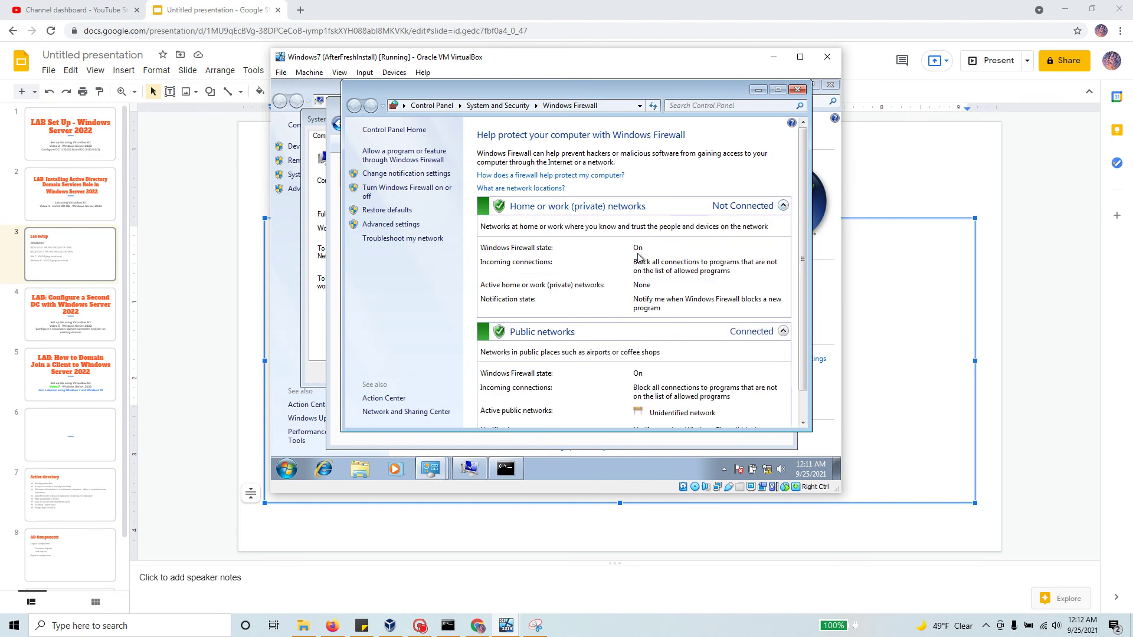
{"action": "scroll", "coordinate": [621, 301], "scroll_direction": "down", "scroll_amount": 1}
{"action": "scroll", "coordinate": [627, 303], "scroll_direction": "up", "scroll_amount": 1}
{"action": "left_click", "coordinate": [430, 189]}
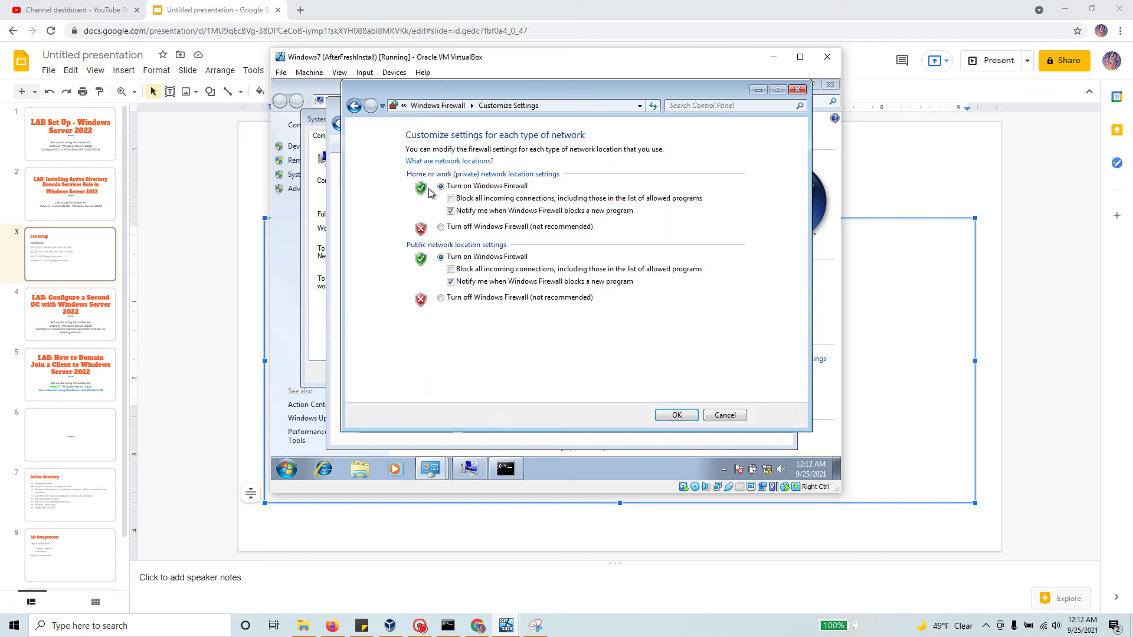
{"action": "left_click", "coordinate": [441, 228]}
{"action": "left_click", "coordinate": [442, 298]}
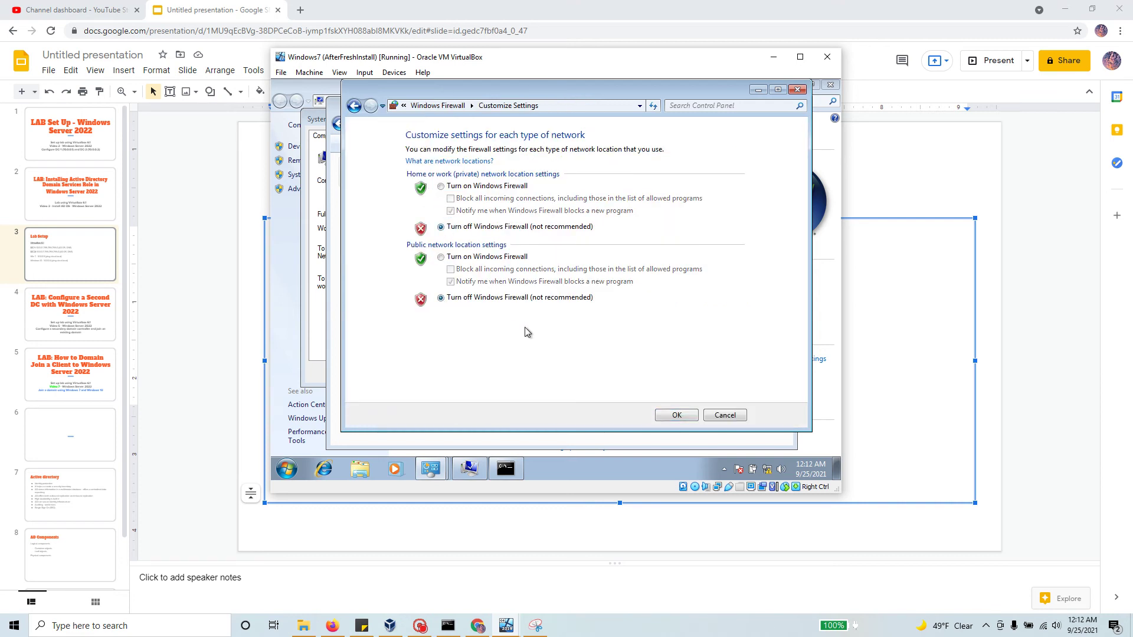
{"action": "left_click", "coordinate": [677, 415]}
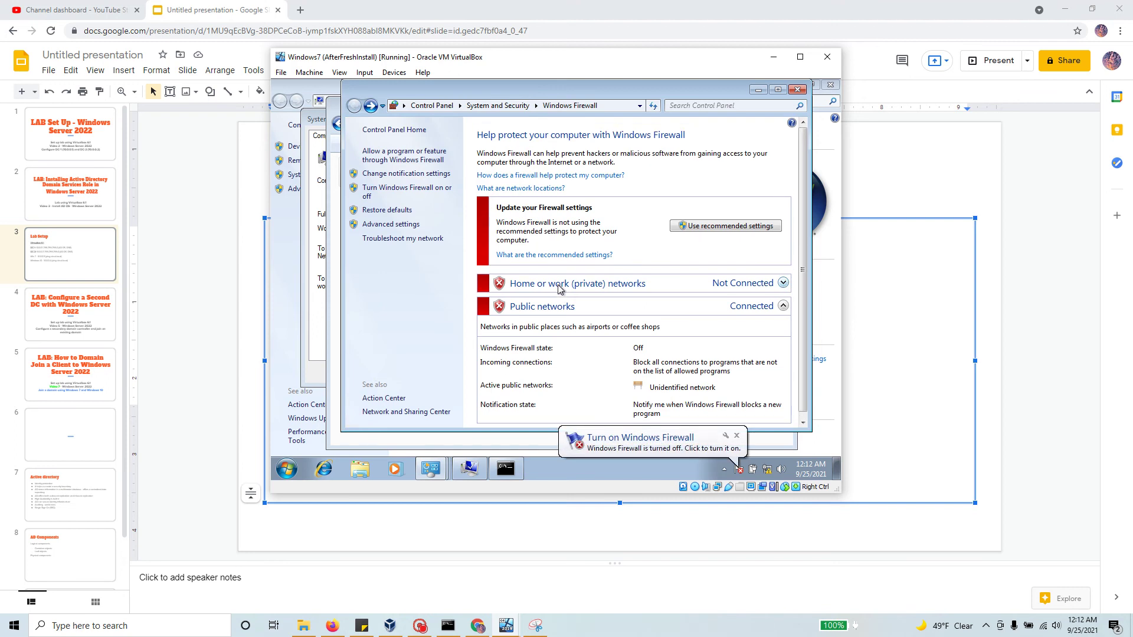
{"action": "scroll", "coordinate": [561, 295], "scroll_direction": "down", "scroll_amount": 1}
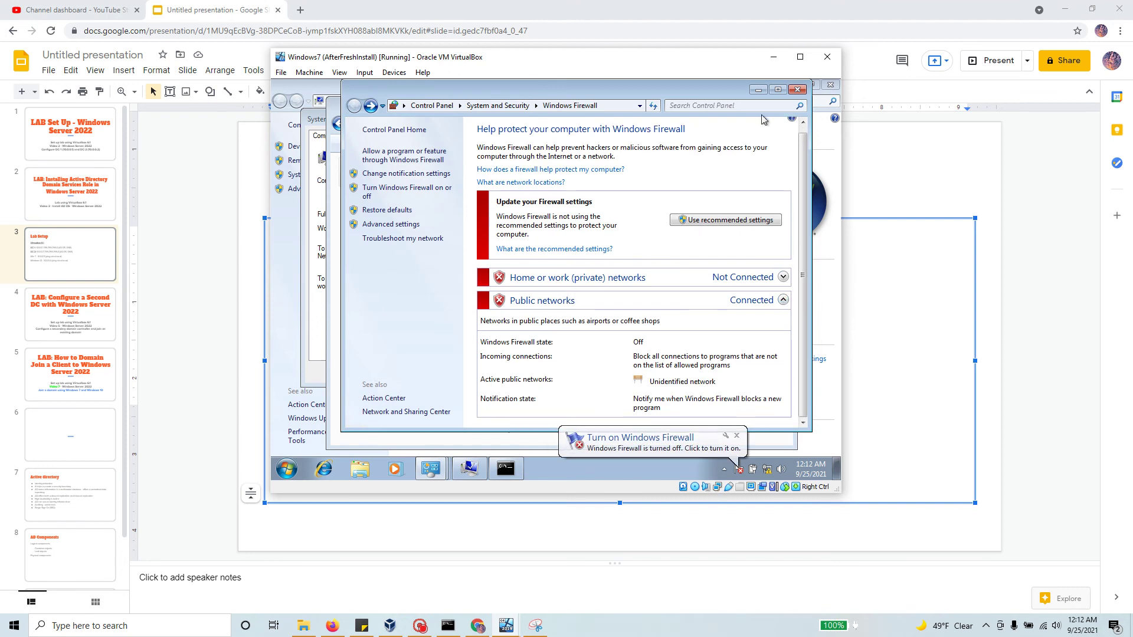
{"action": "left_click", "coordinate": [758, 89]}
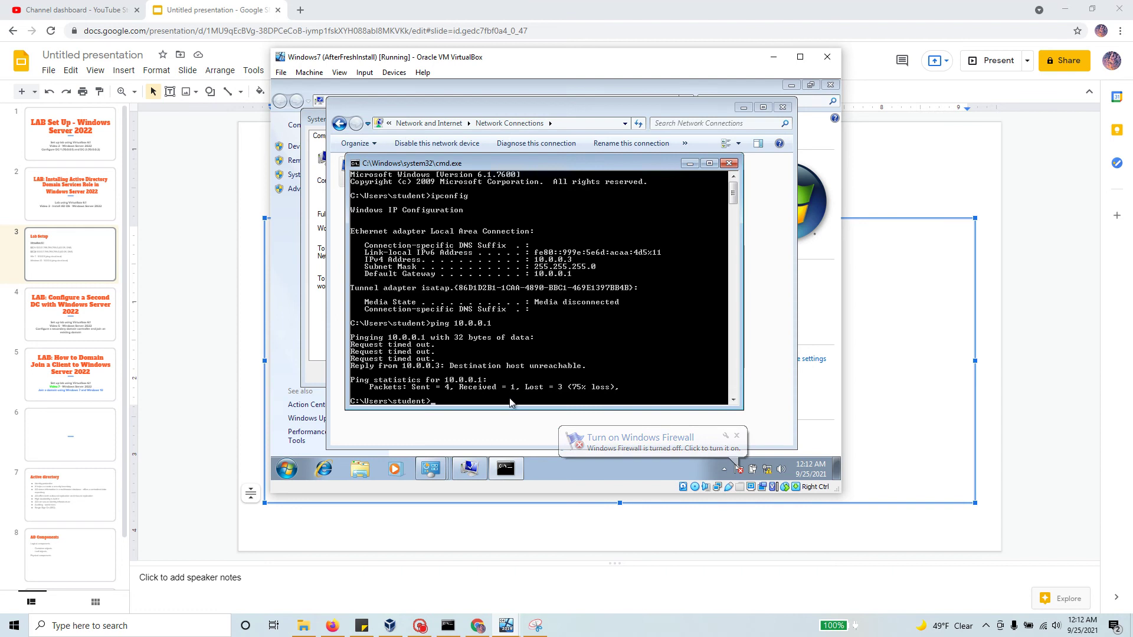
Step: Re-ping 10.0.0.1 (still timing out), close the guest windows, and select Windows7 in VirtualBox Manager
{"action": "key", "text": "Up"}
{"action": "key", "text": "Return"}
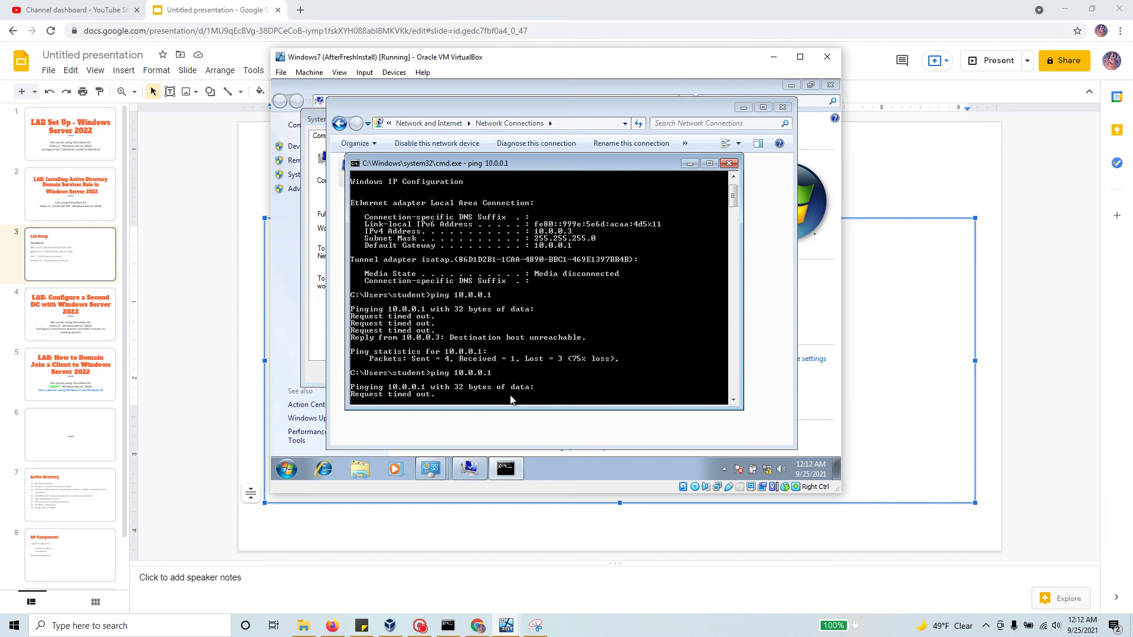
{"action": "left_click", "coordinate": [730, 163]}
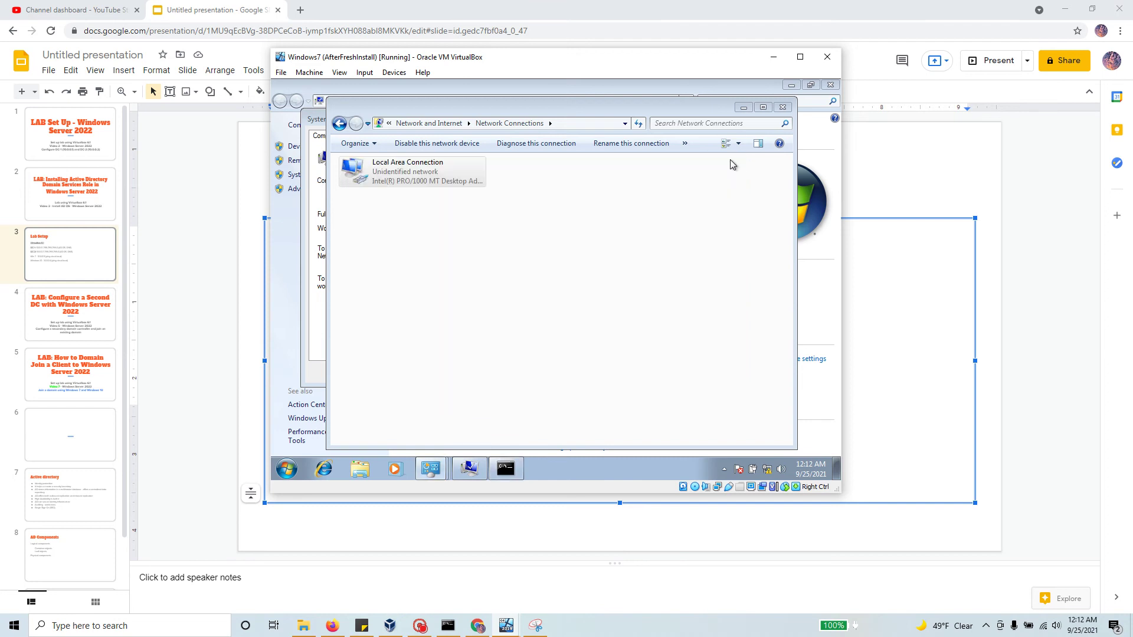
{"action": "left_click", "coordinate": [782, 108]}
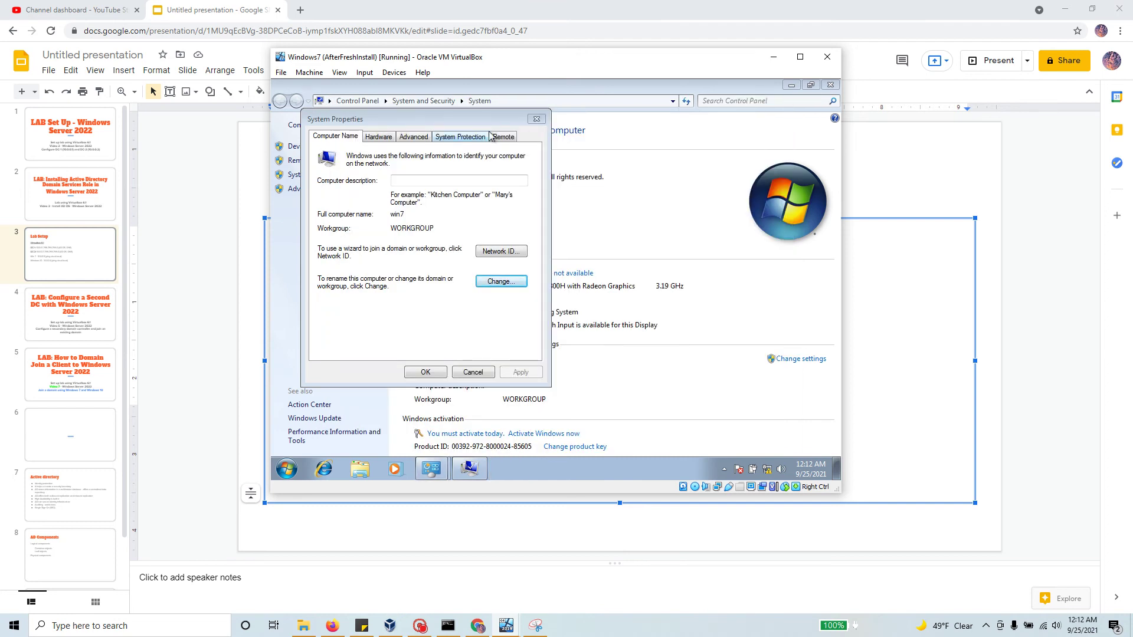
{"action": "left_click", "coordinate": [537, 118]}
{"action": "left_click", "coordinate": [391, 627]}
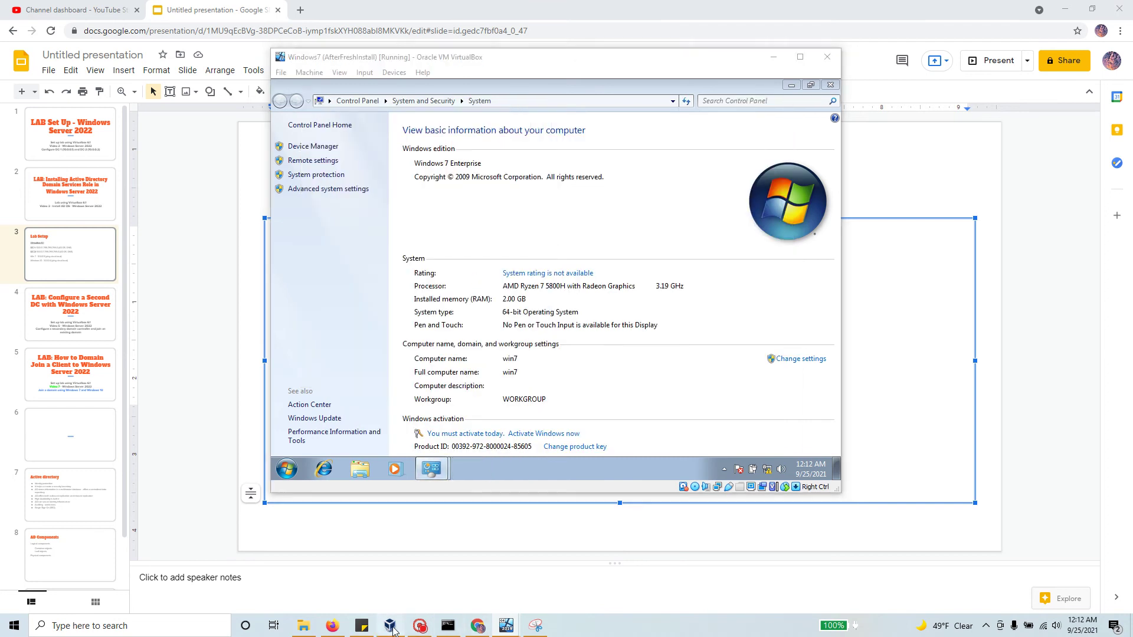
{"action": "left_click", "coordinate": [161, 228]}
Step: Set the Windows7 VM's Adapter 1 to Internal Network and save
{"action": "right_click", "coordinate": [161, 228]}
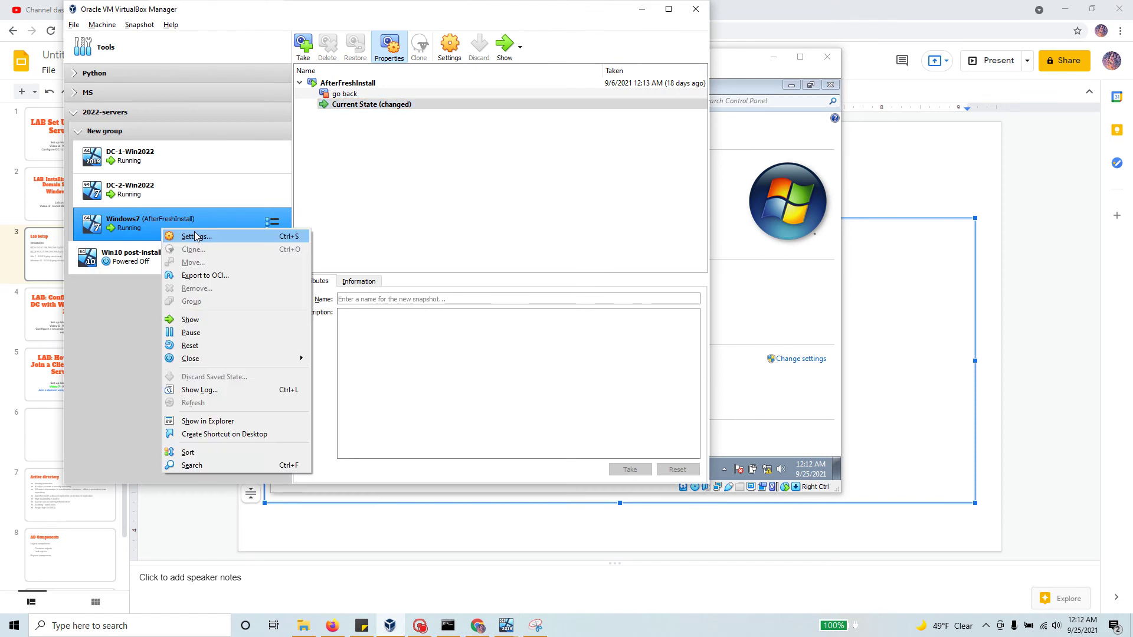
{"action": "left_click", "coordinate": [194, 231]}
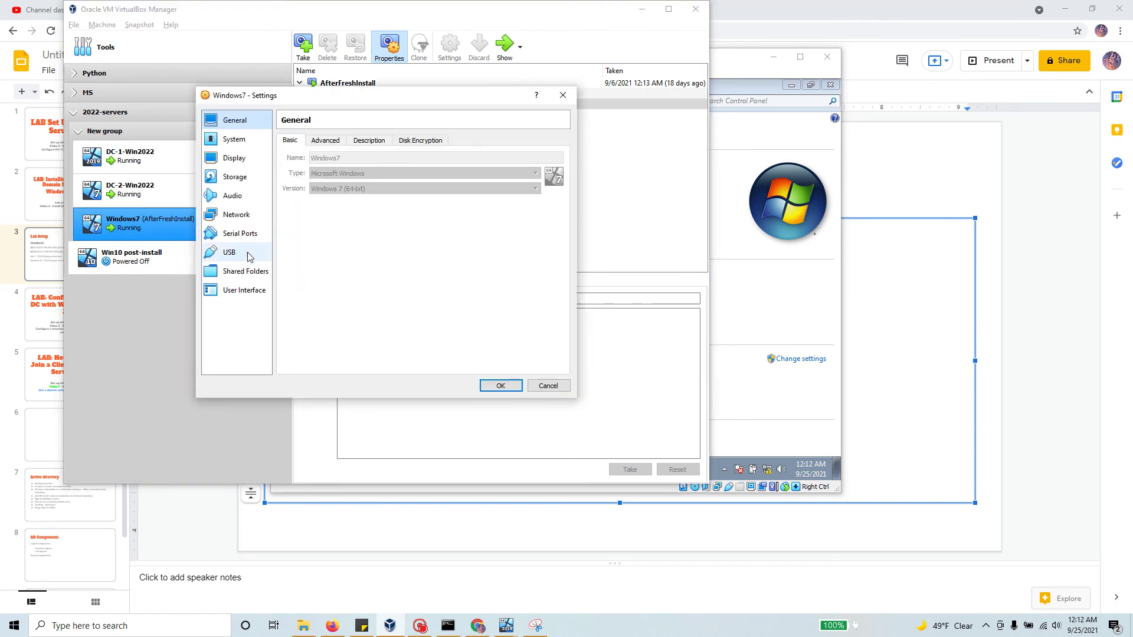
{"action": "left_click", "coordinate": [239, 215]}
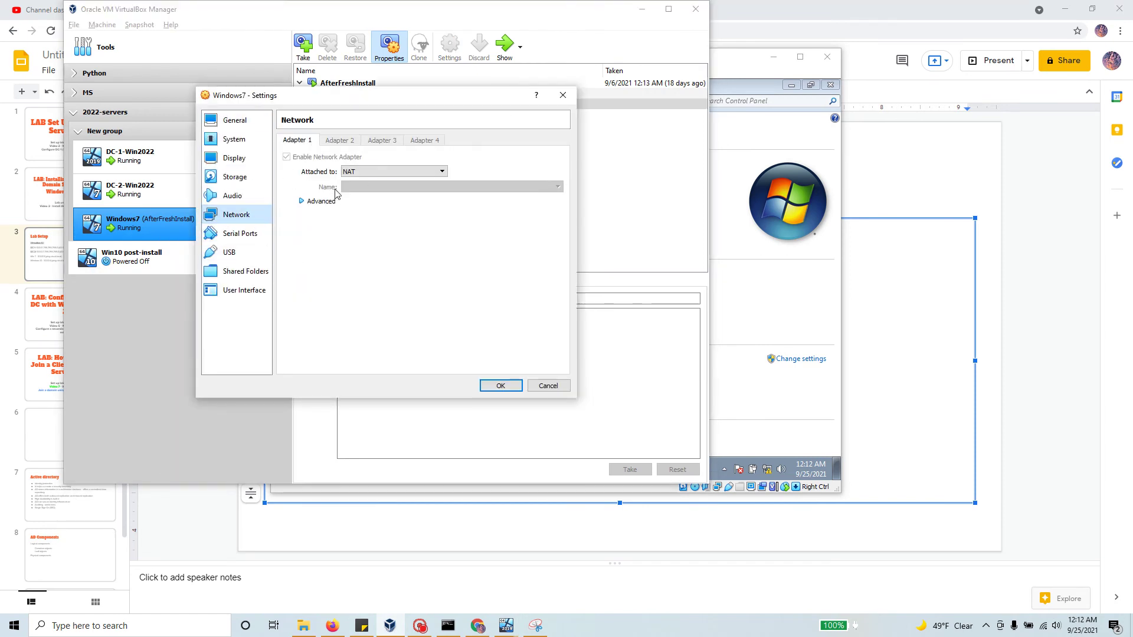
{"action": "left_click", "coordinate": [373, 172]}
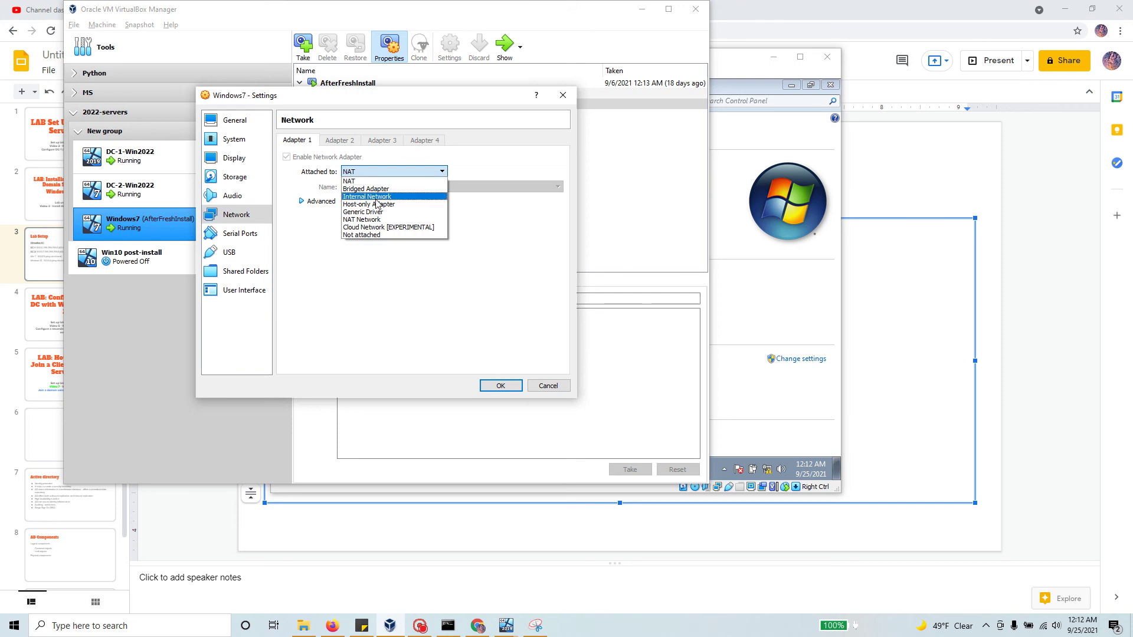
{"action": "left_click", "coordinate": [386, 198]}
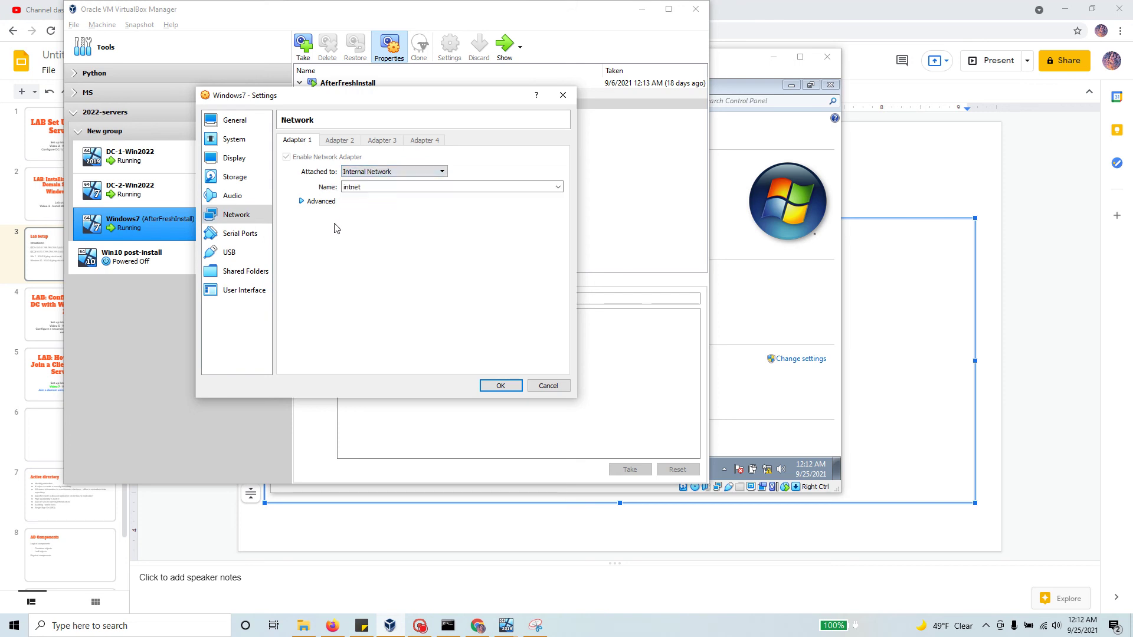
{"action": "left_click", "coordinate": [502, 387]}
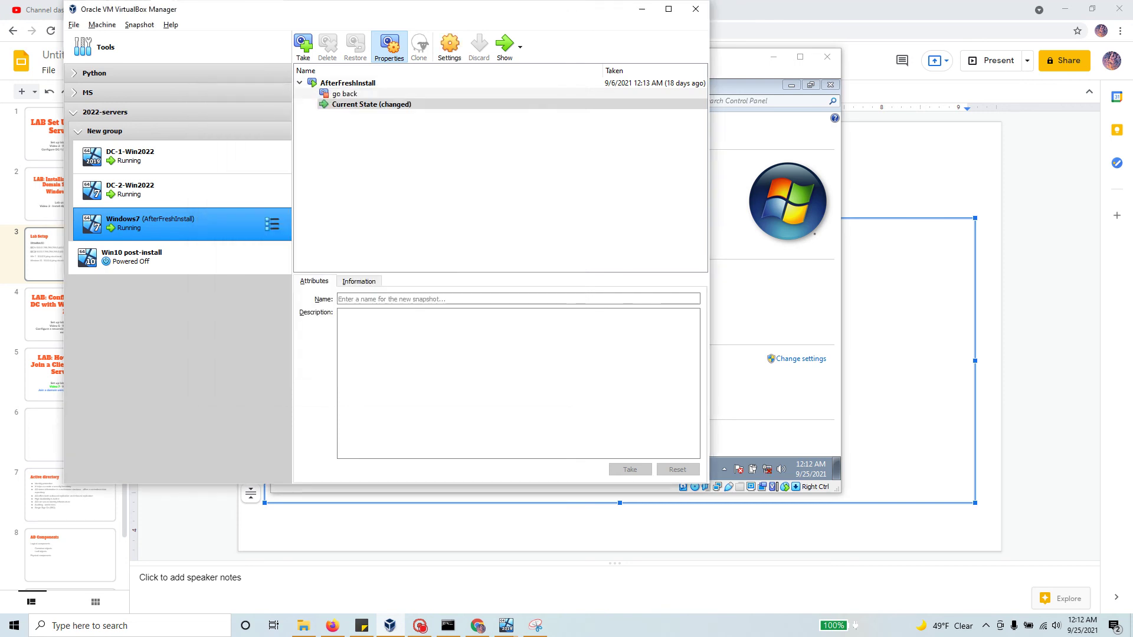
Step: Reopen Windows7 settings to verify the adapter uses Internal Network intnet
{"action": "right_click", "coordinate": [215, 221]}
{"action": "left_click", "coordinate": [156, 225]}
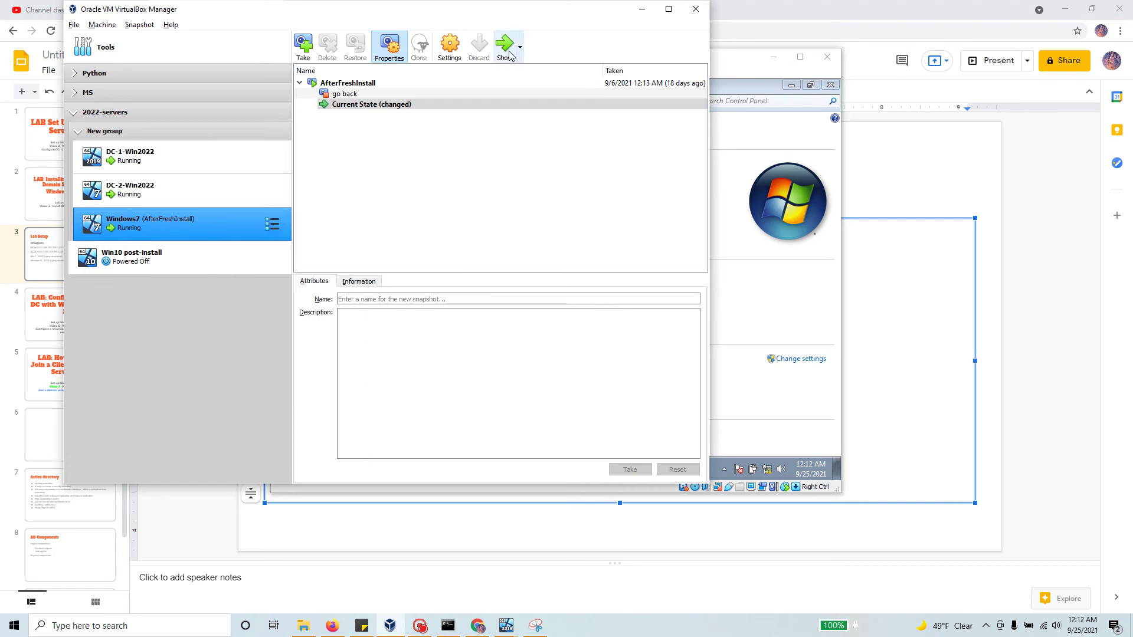
{"action": "right_click", "coordinate": [220, 217]}
{"action": "left_click", "coordinate": [245, 224]}
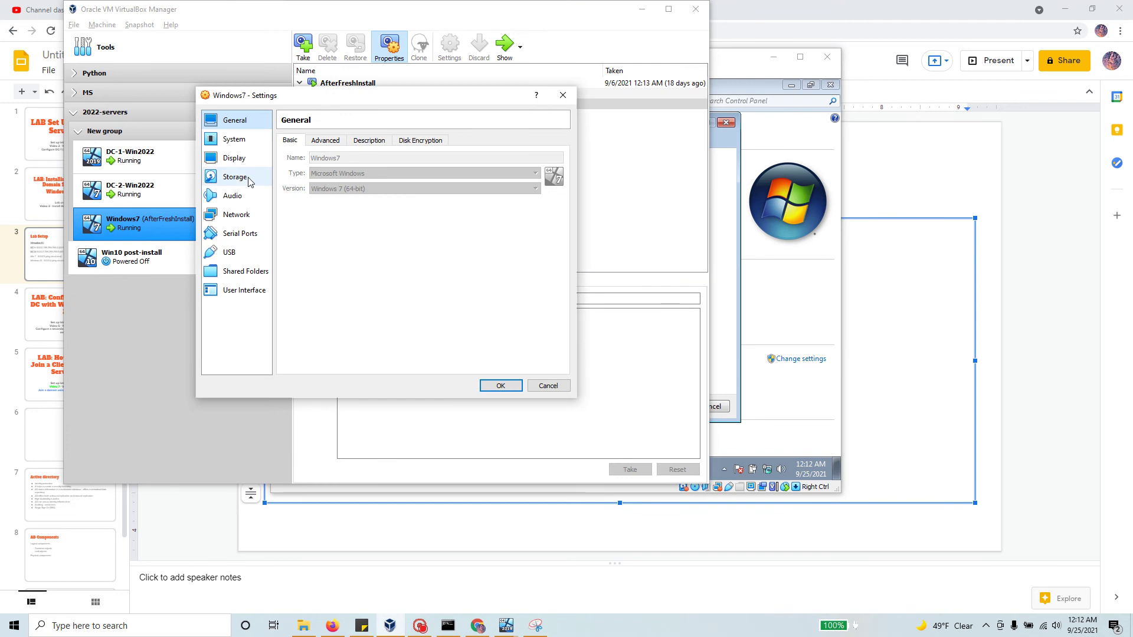
{"action": "left_click", "coordinate": [247, 218]}
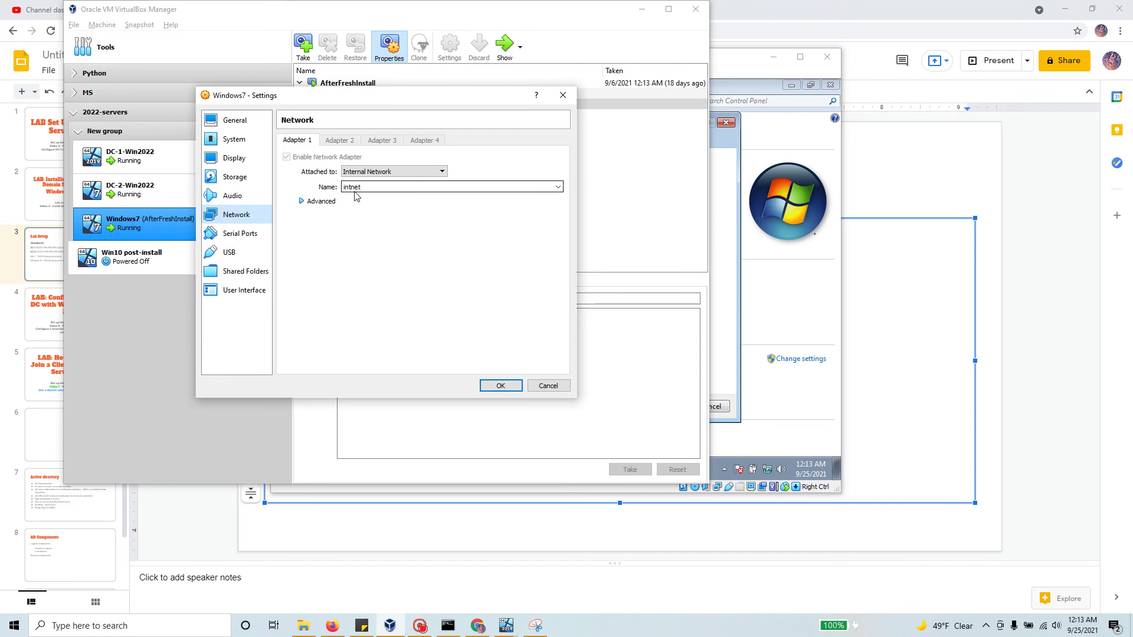
{"action": "left_click", "coordinate": [500, 385]}
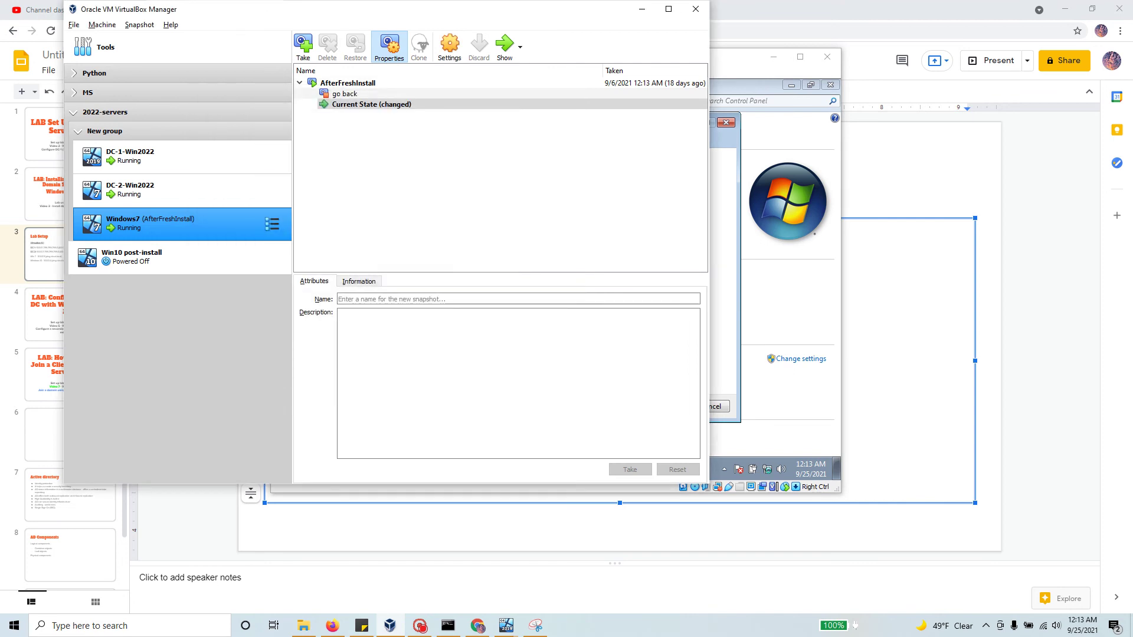
Step: Check that DC-1-Win2022 and DC-2-Win2022 also use intnet, then return to the Windows7 window
{"action": "left_click", "coordinate": [186, 158]}
{"action": "right_click", "coordinate": [187, 156]}
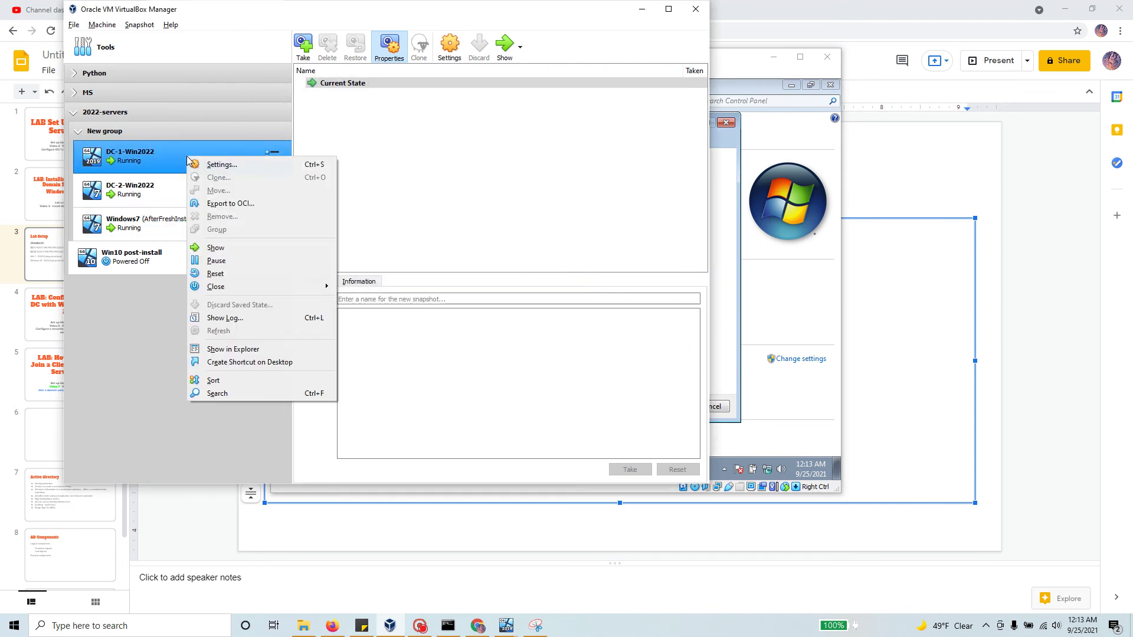
{"action": "left_click", "coordinate": [222, 164]}
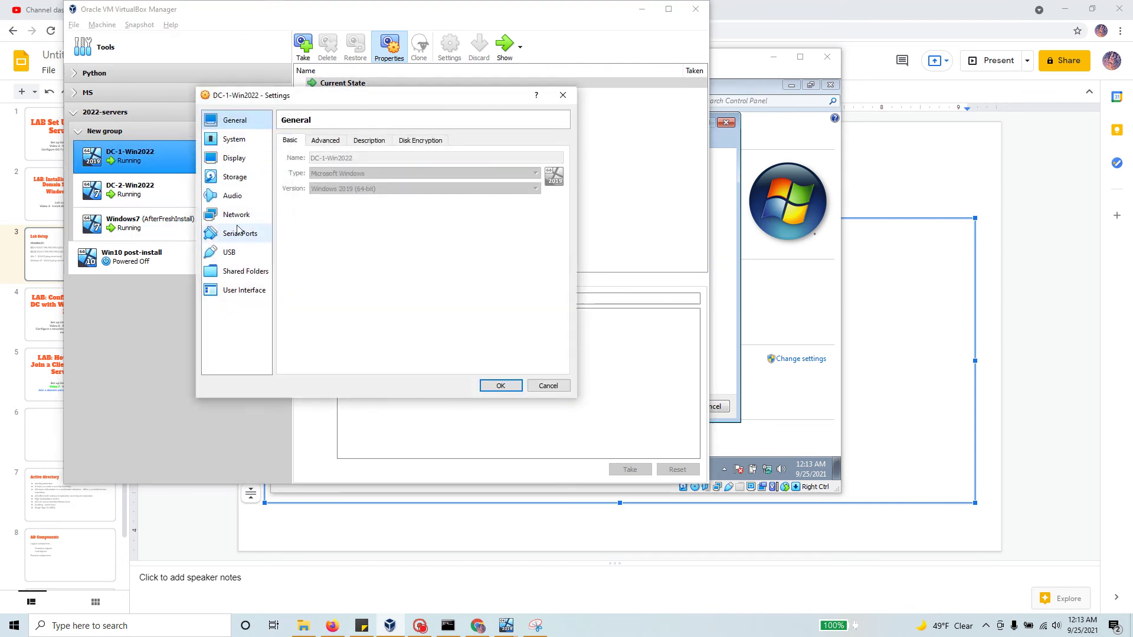
{"action": "left_click", "coordinate": [237, 215]}
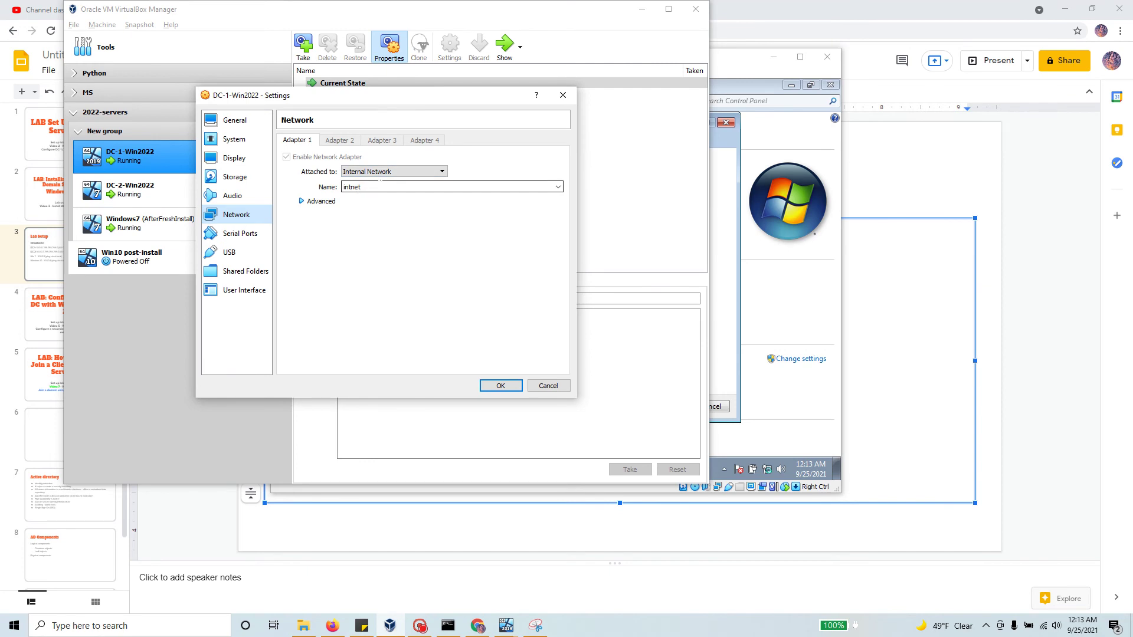
{"action": "double_click", "coordinate": [354, 186]}
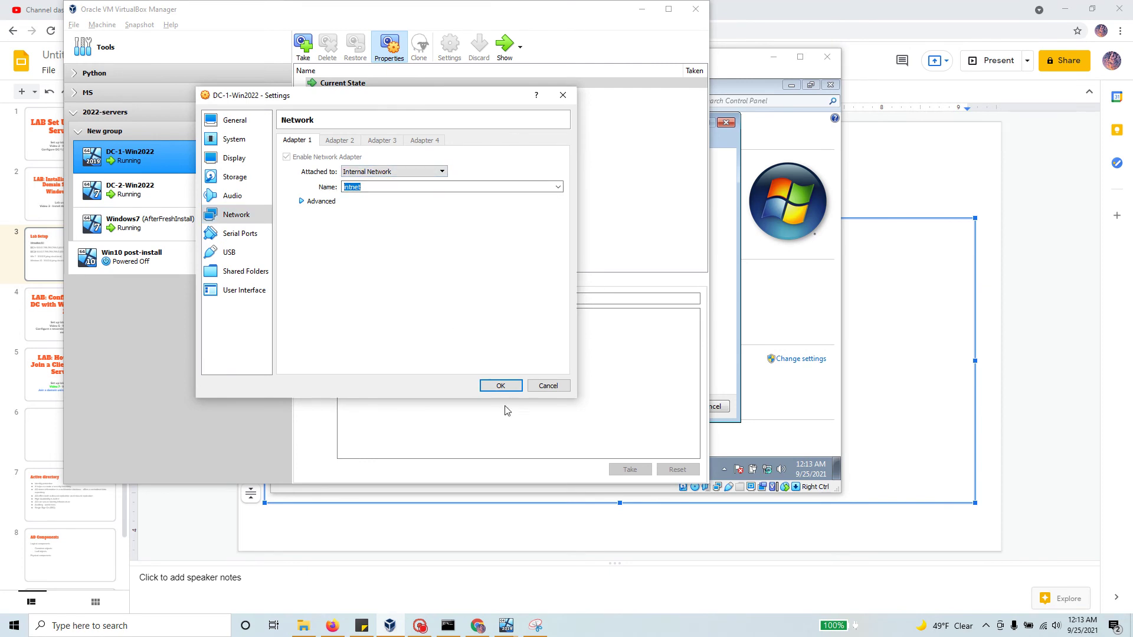
{"action": "left_click", "coordinate": [501, 386]}
{"action": "right_click", "coordinate": [196, 180]}
{"action": "left_click", "coordinate": [217, 194]}
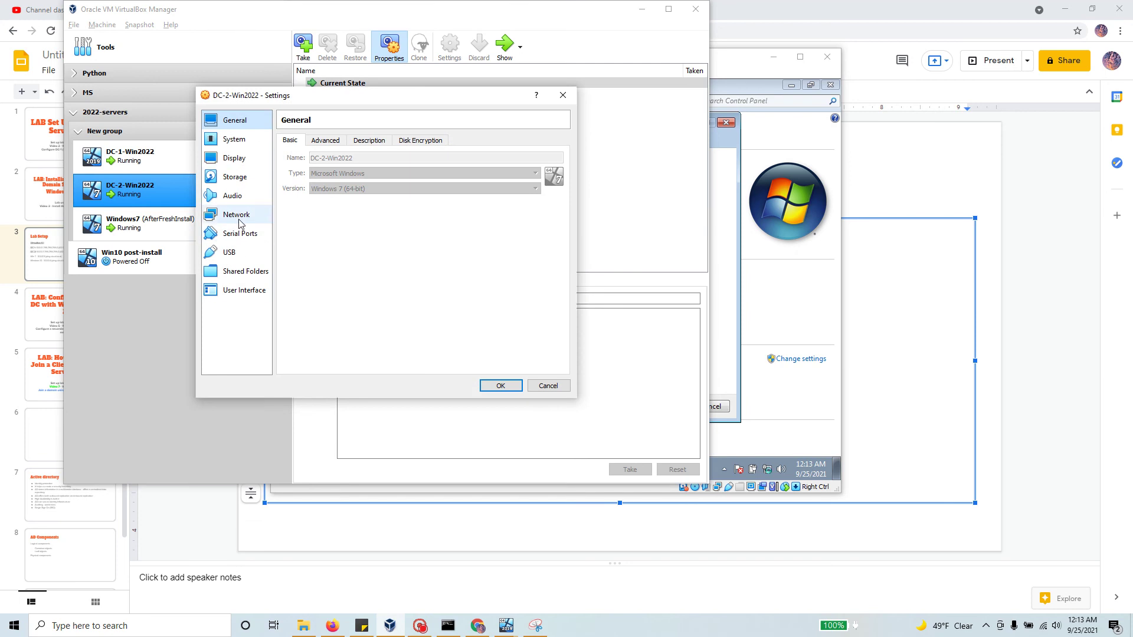
{"action": "left_click", "coordinate": [236, 214]}
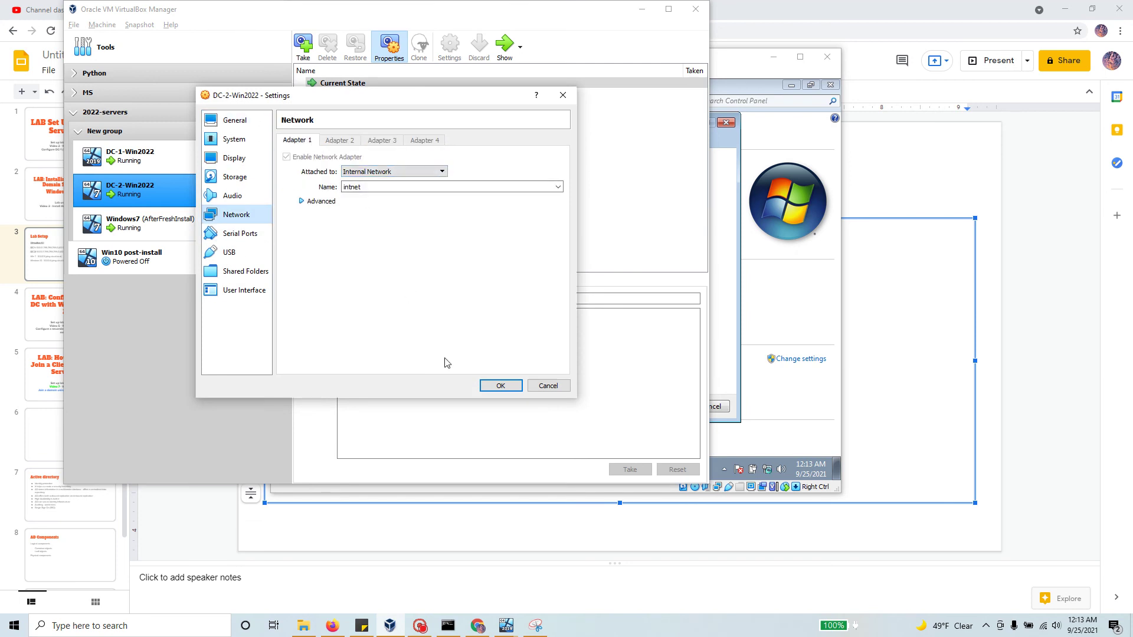
{"action": "left_click", "coordinate": [503, 386]}
{"action": "left_click", "coordinate": [189, 236]}
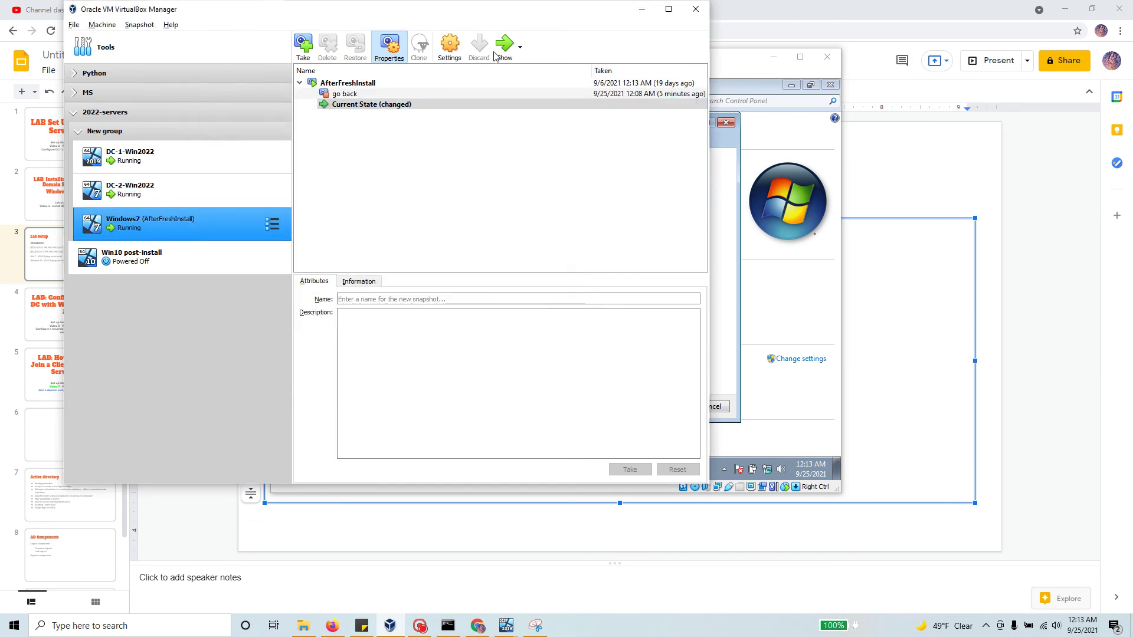
{"action": "left_click", "coordinate": [742, 67]}
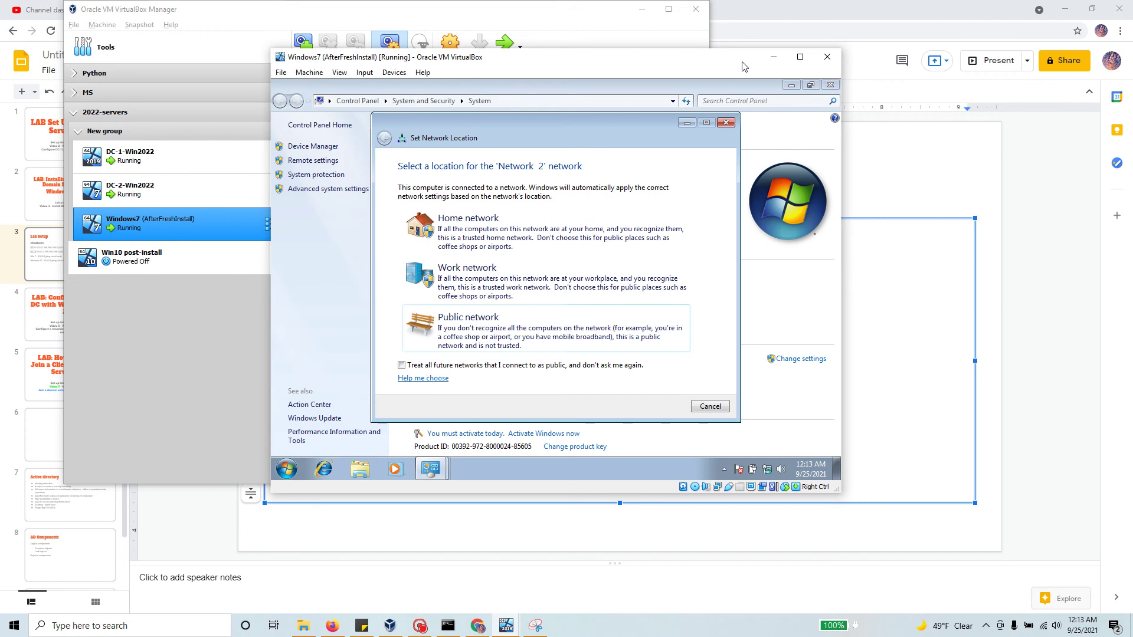
Step: Dismiss the network location prompt and power off the Windows7 VM
{"action": "left_click", "coordinate": [726, 122]}
{"action": "left_click", "coordinate": [827, 58]}
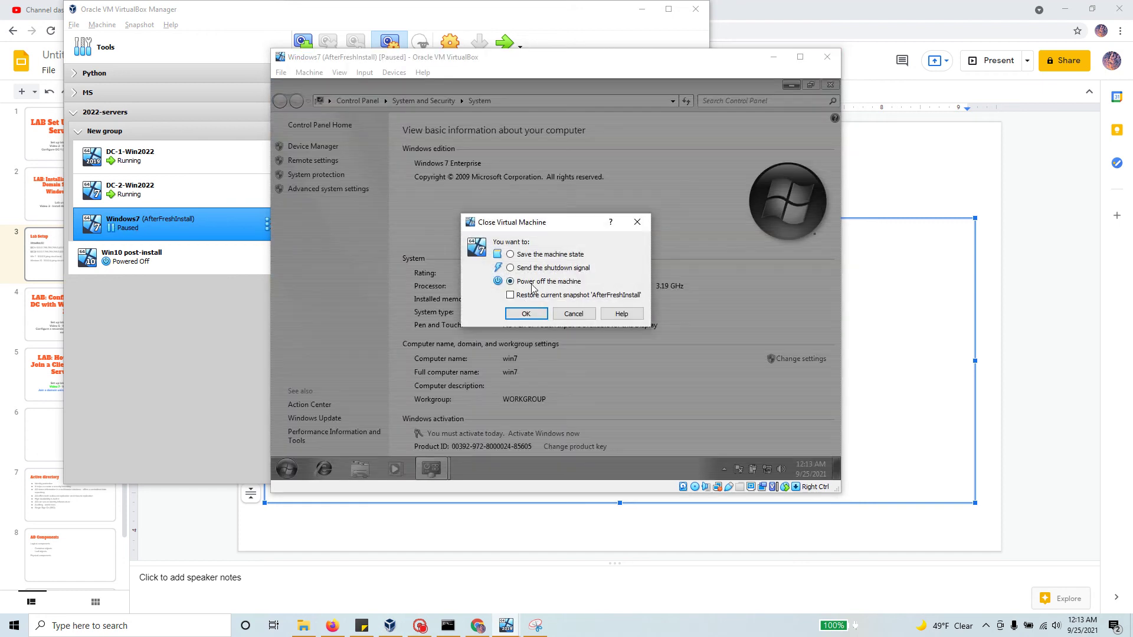
{"action": "left_click", "coordinate": [535, 316]}
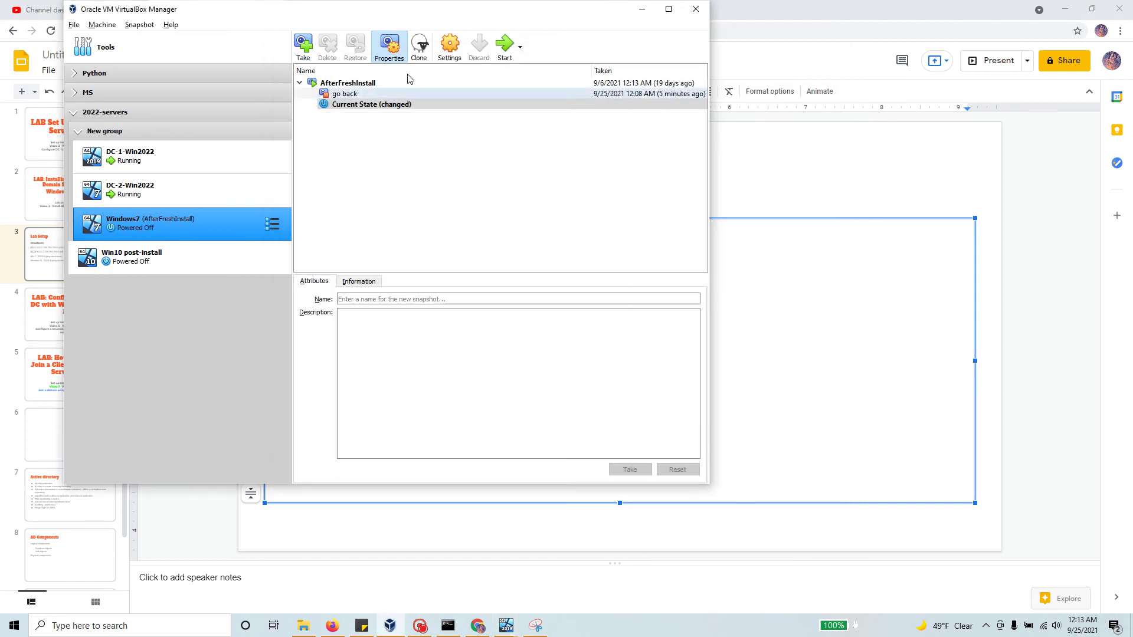
Step: Restart the Windows7 VM, boot Windows normally, and enlarge its window to show the login screen
{"action": "left_click", "coordinate": [505, 48]}
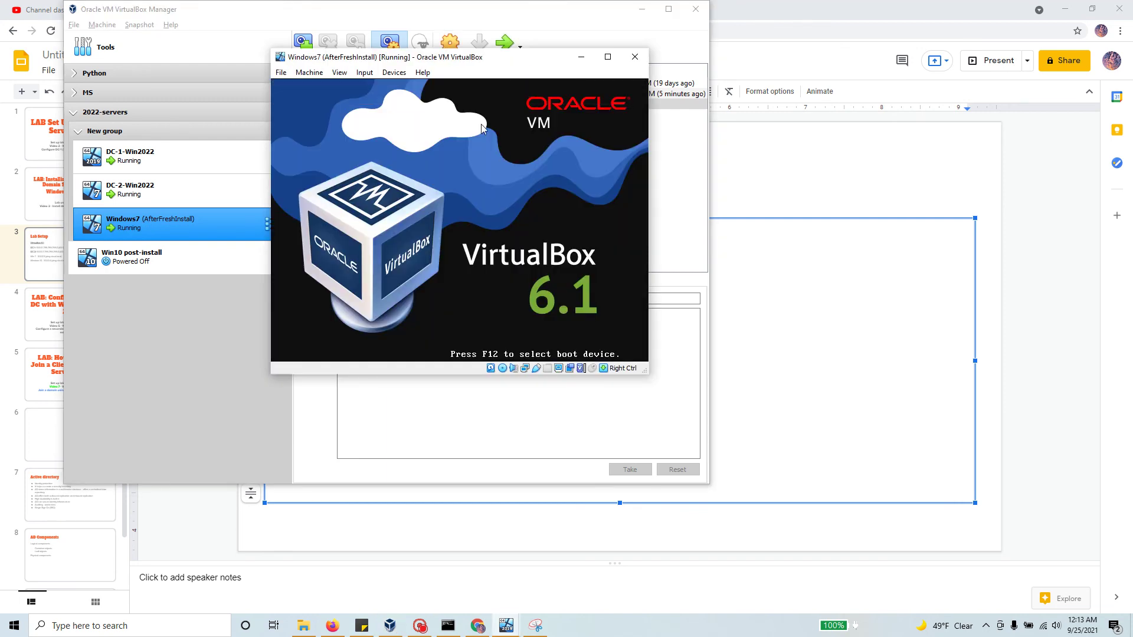
{"action": "left_click_drag", "start_coordinate": [503, 69], "coordinate": [726, 133]}
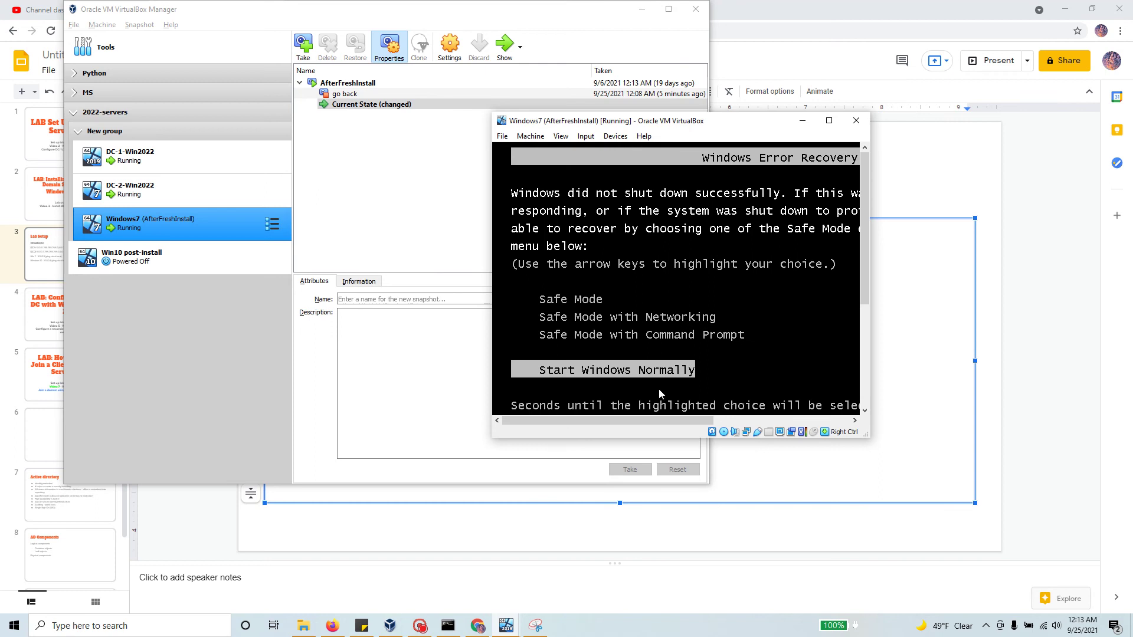
{"action": "key", "text": "Return"}
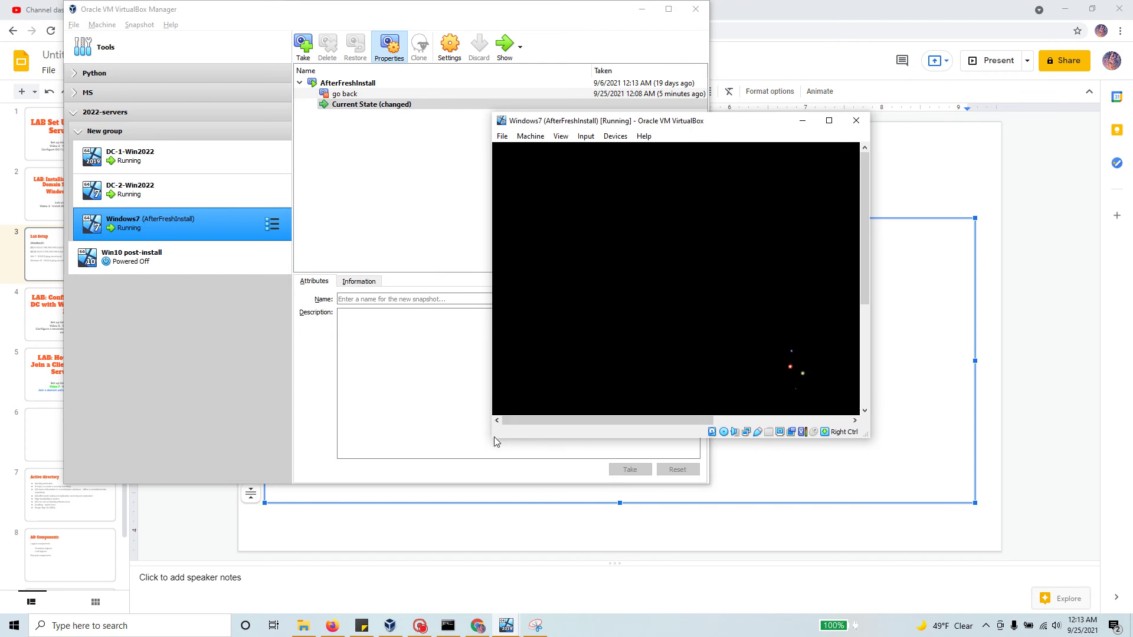
{"action": "left_click_drag", "start_coordinate": [494, 438], "coordinate": [286, 537]}
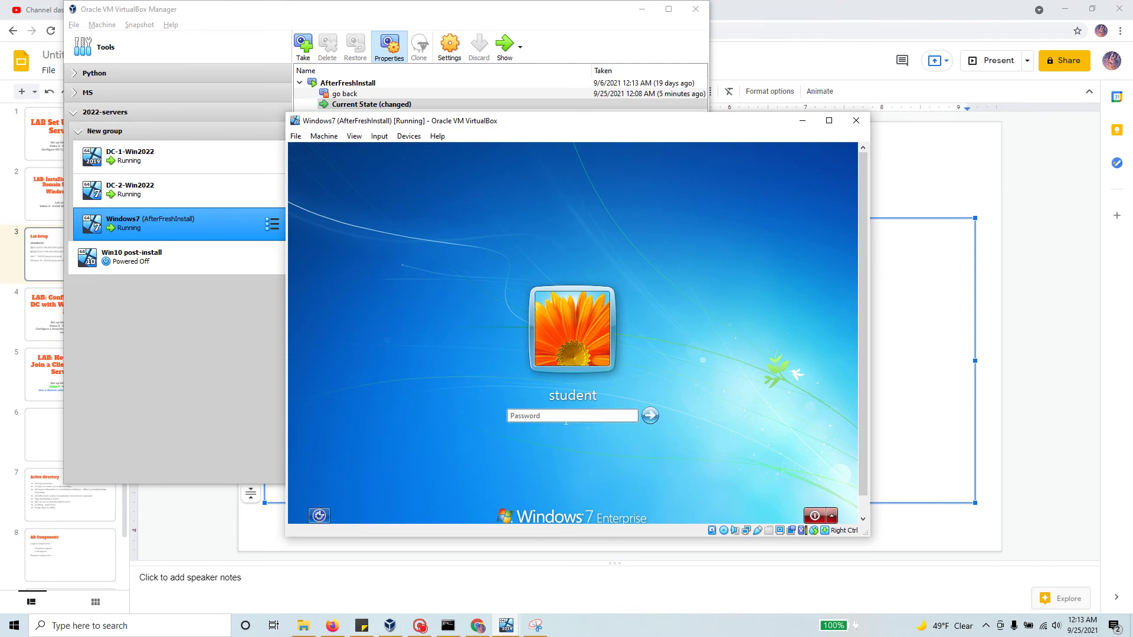
Step: Sign in with the account password, postpone activation, and dismiss the genuine software notice
{"action": "left_click", "coordinate": [566, 422]}
{"action": "type", "text": "Pa$$w0rd"}
{"action": "key", "text": "Return"}
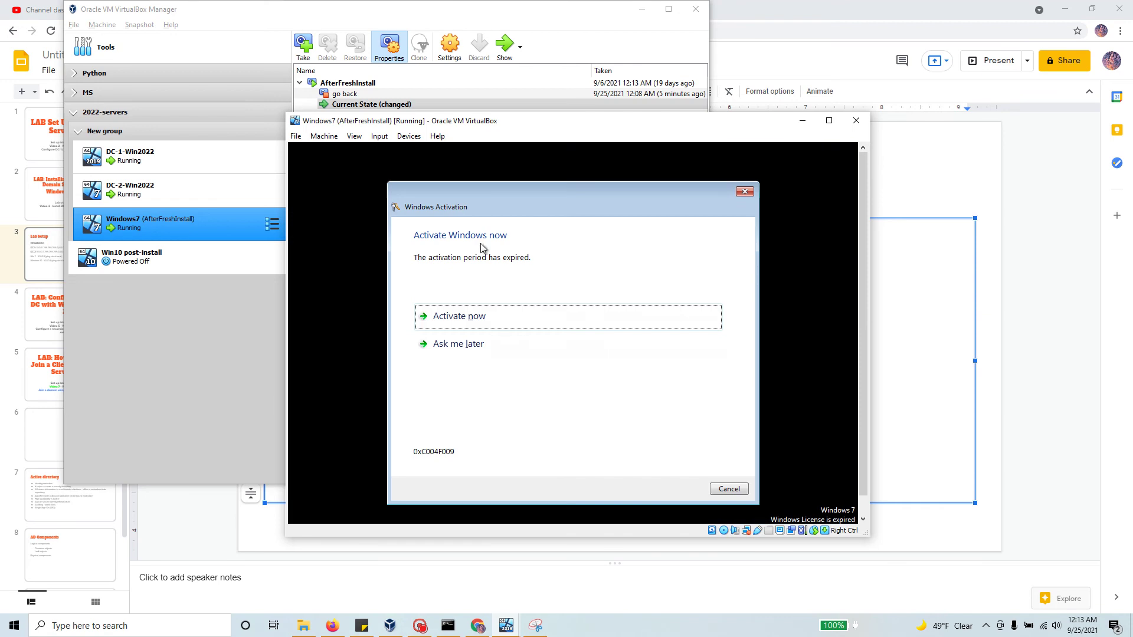
{"action": "left_click", "coordinate": [458, 345]}
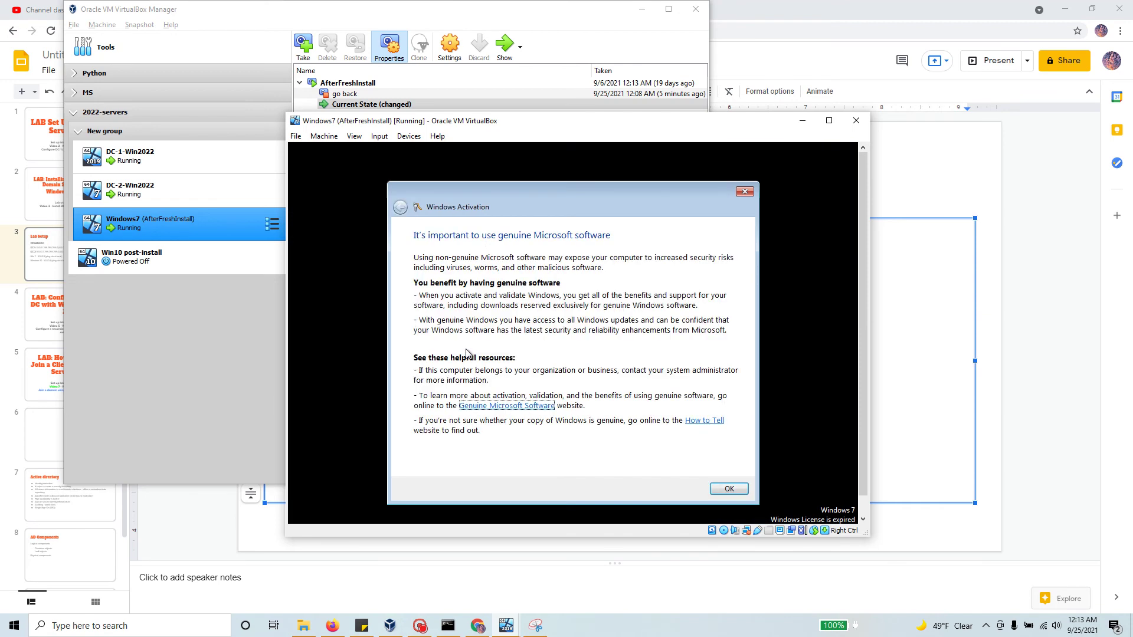
{"action": "left_click", "coordinate": [729, 488]}
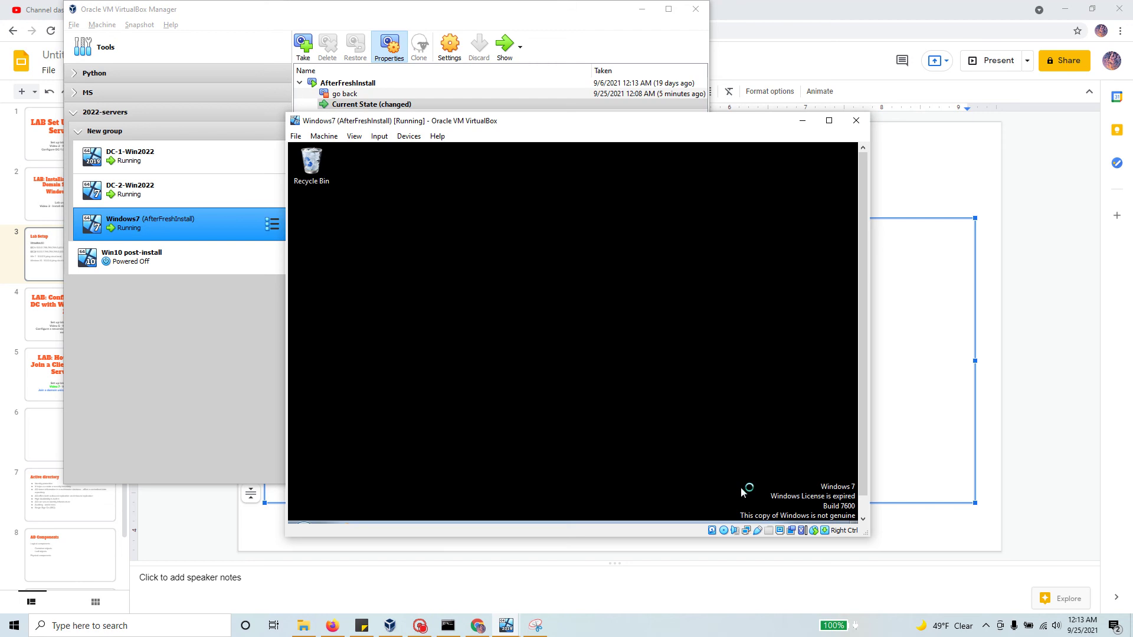
Step: Reposition and resize the VM window until the full desktop and taskbar are visible
{"action": "left_click_drag", "start_coordinate": [521, 124], "coordinate": [532, 99]}
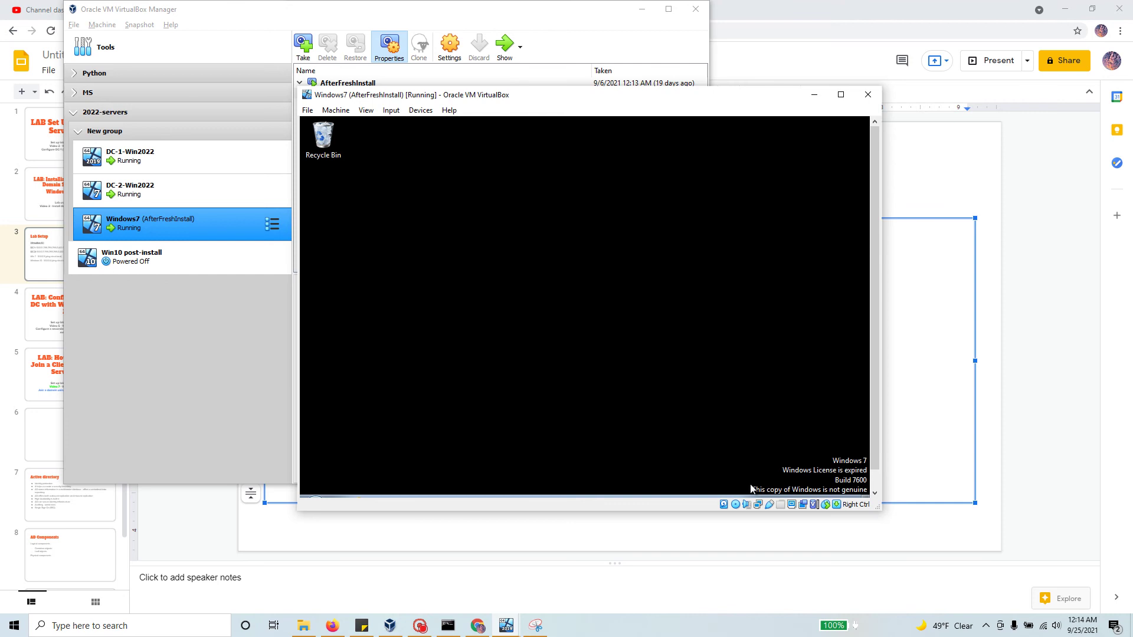
{"action": "left_click_drag", "start_coordinate": [419, 97], "coordinate": [484, 96]}
{"action": "left_click_drag", "start_coordinate": [360, 262], "coordinate": [411, 262]}
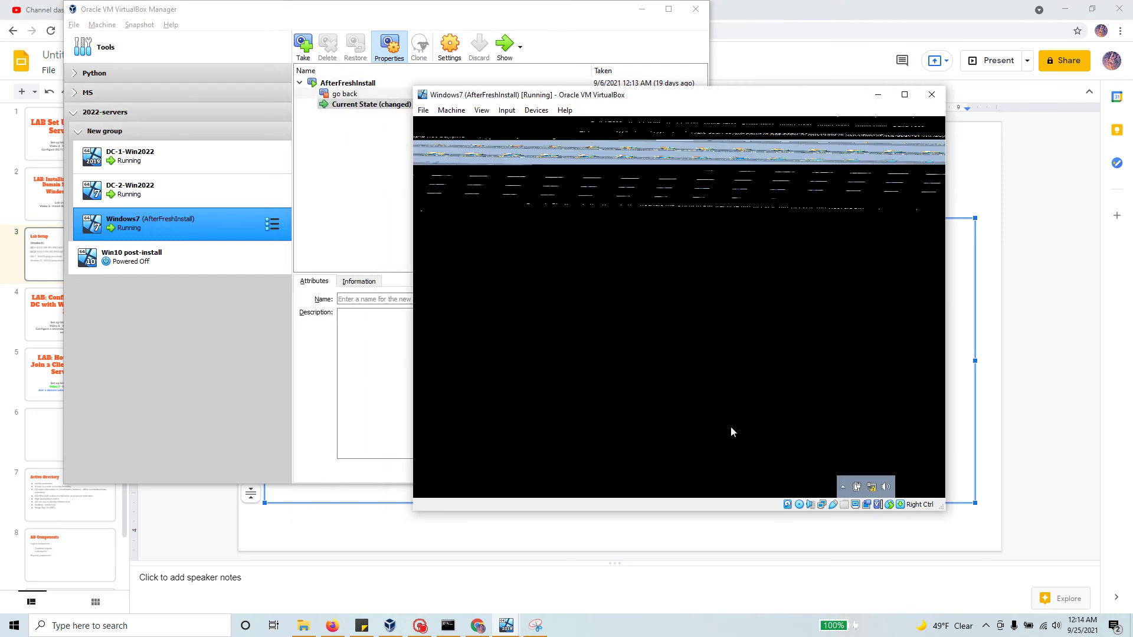
{"action": "left_click_drag", "start_coordinate": [843, 106], "coordinate": [748, 98]}
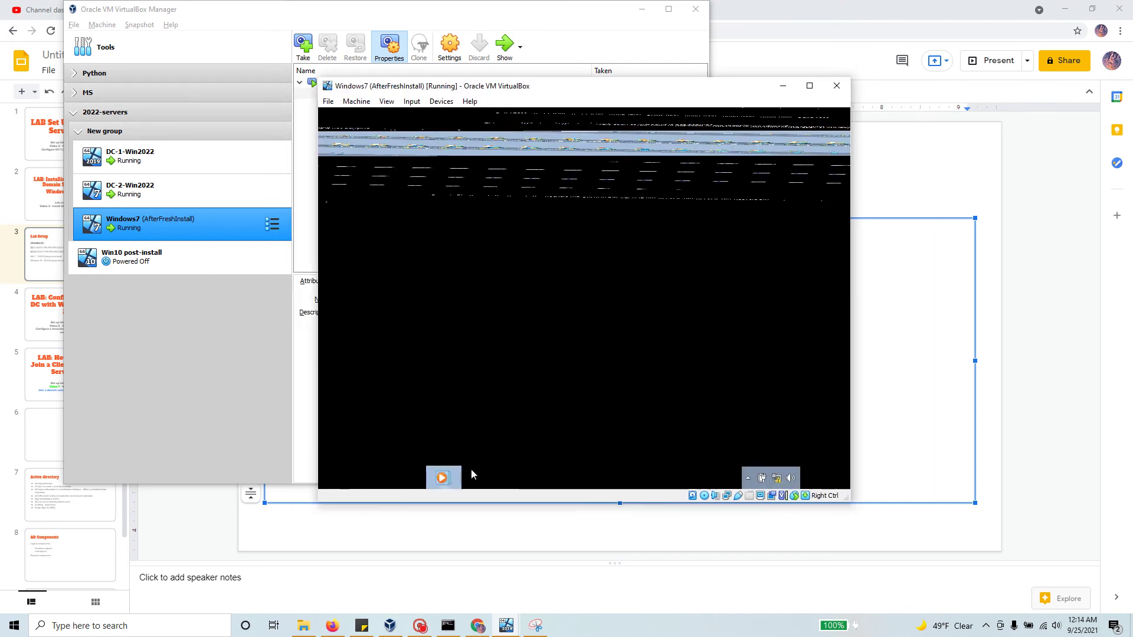
{"action": "left_click_drag", "start_coordinate": [599, 504], "coordinate": [600, 533]}
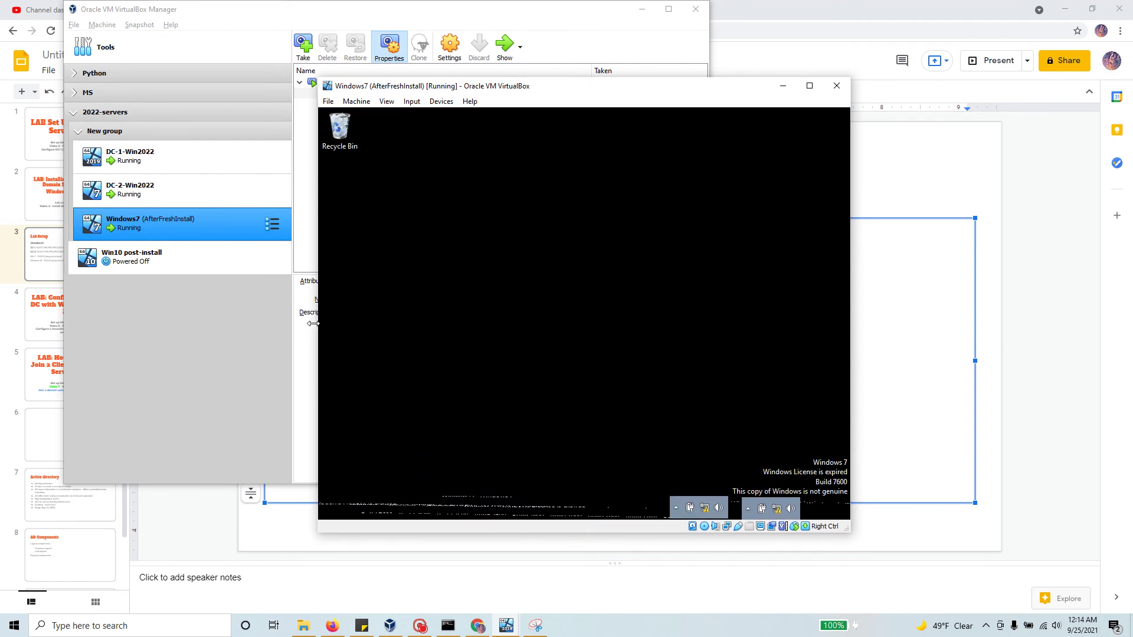
{"action": "left_click_drag", "start_coordinate": [312, 324], "coordinate": [383, 323]}
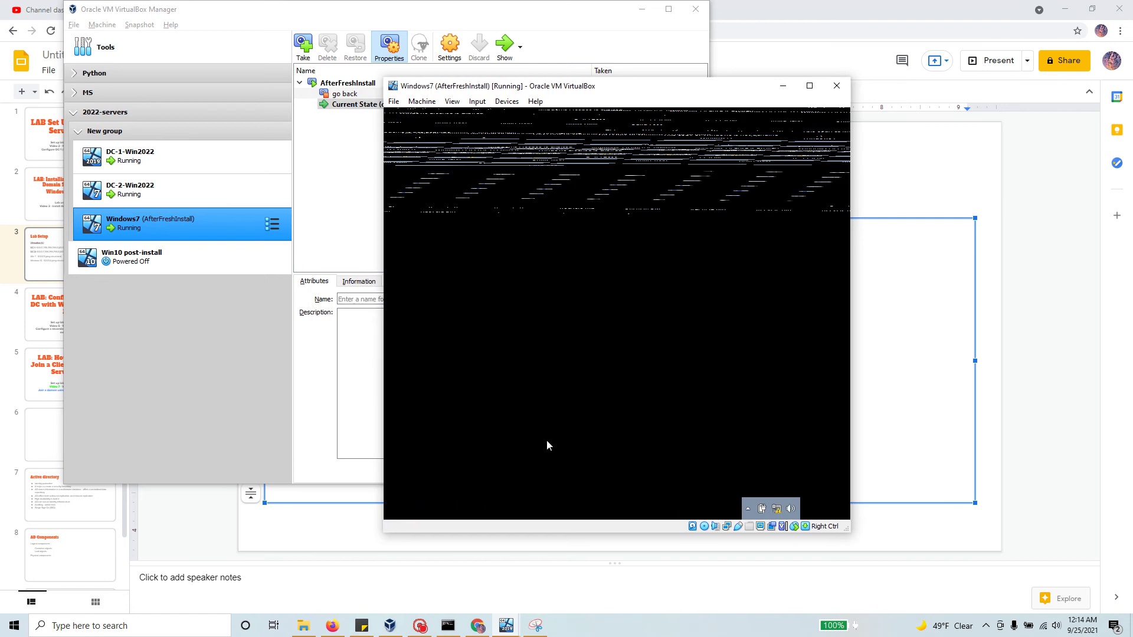
{"action": "left_click_drag", "start_coordinate": [568, 90], "coordinate": [532, 83]}
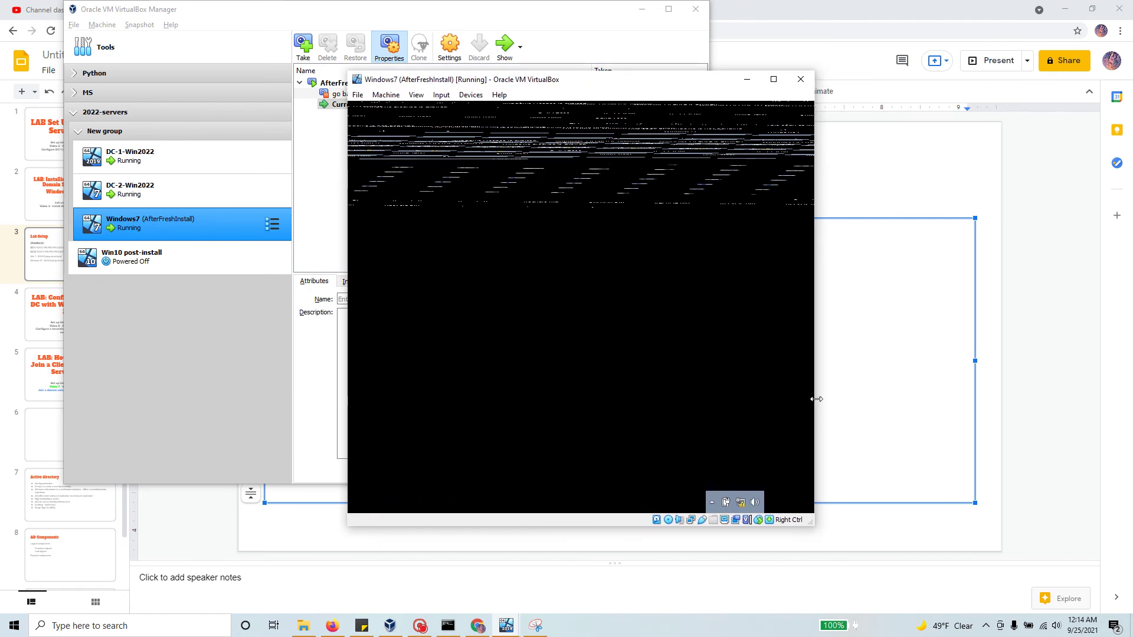
{"action": "left_click_drag", "start_coordinate": [814, 401], "coordinate": [864, 400]}
Step: Open a command prompt from Start and ping 10.0.0.1 and cloud.local
{"action": "left_click", "coordinate": [363, 502]}
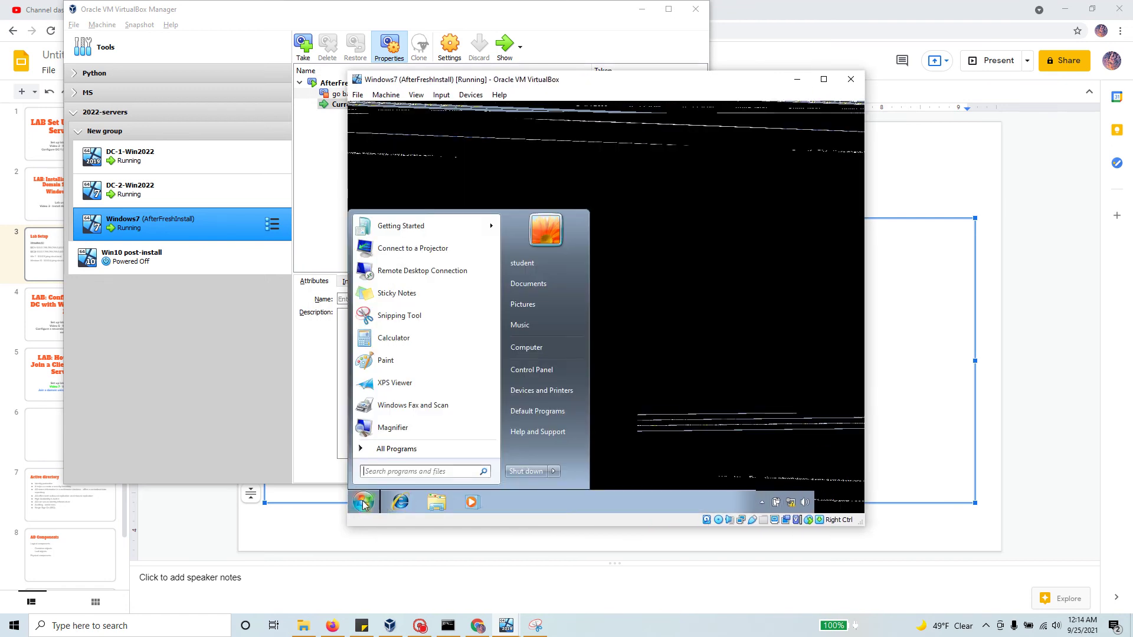
{"action": "type", "text": "cmd"}
{"action": "key", "text": "Return"}
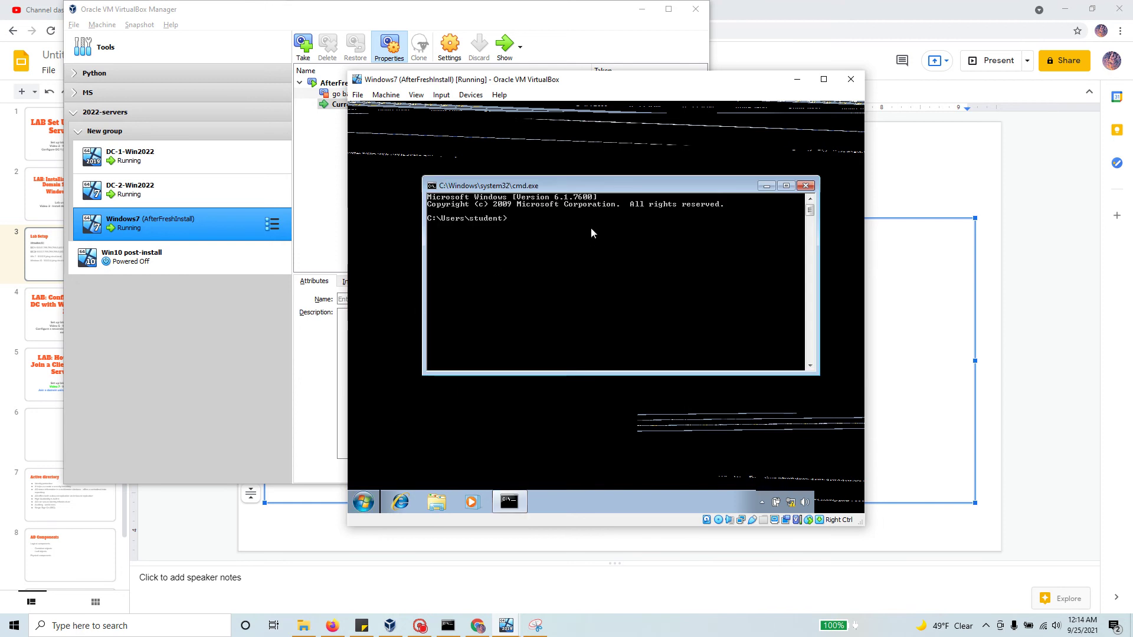
{"action": "type", "text": "ping 10.0.0.1"}
{"action": "key", "text": "Return"}
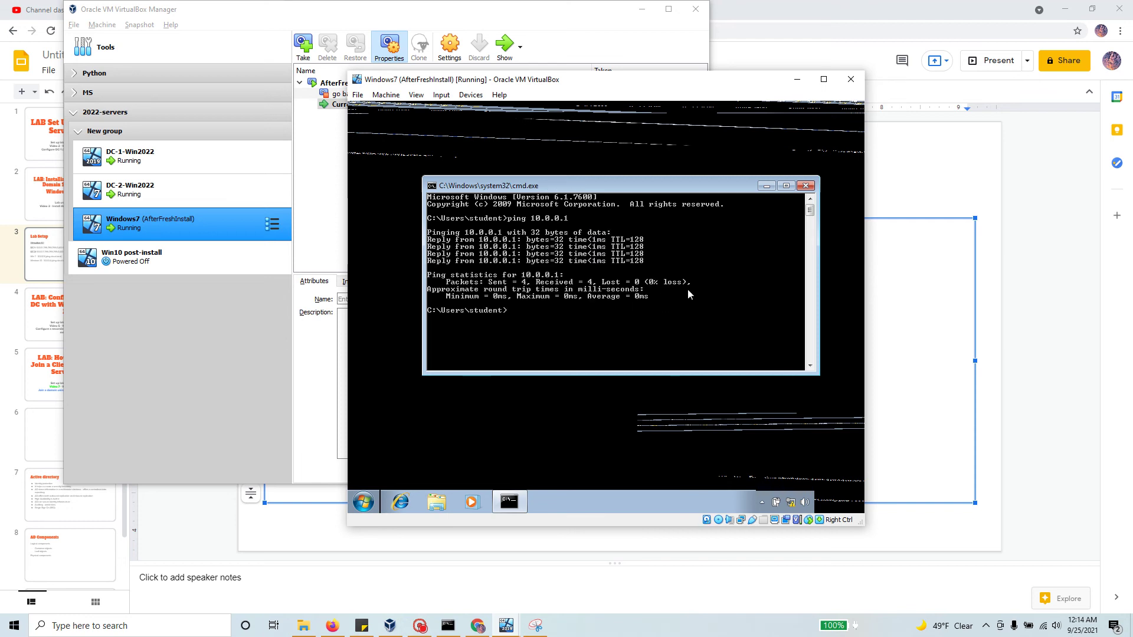
{"action": "type", "text": "ping cloud.local"}
{"action": "key", "text": "Return"}
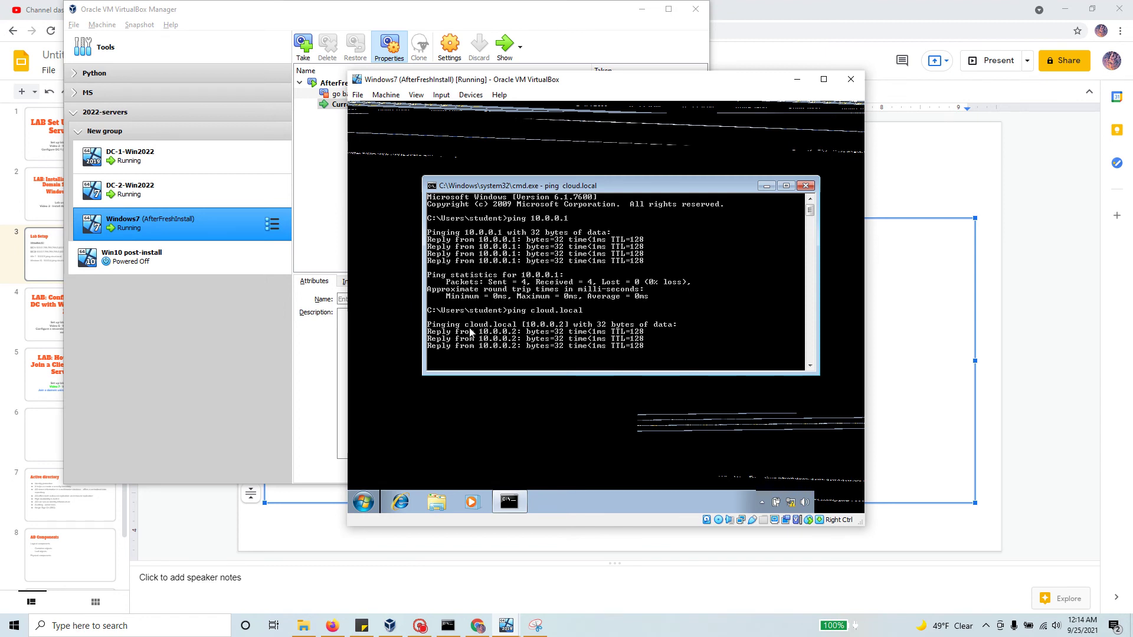
Step: Open the System page via a 'sys' search and bring up the computer name settings
{"action": "left_click", "coordinate": [364, 502]}
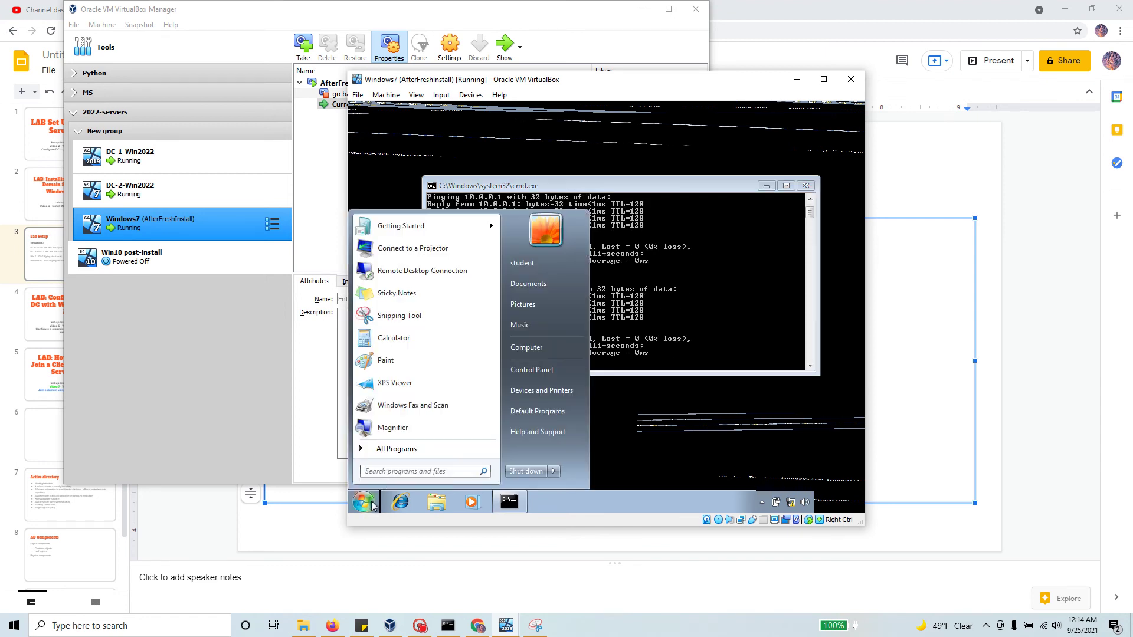
{"action": "type", "text": "sys"}
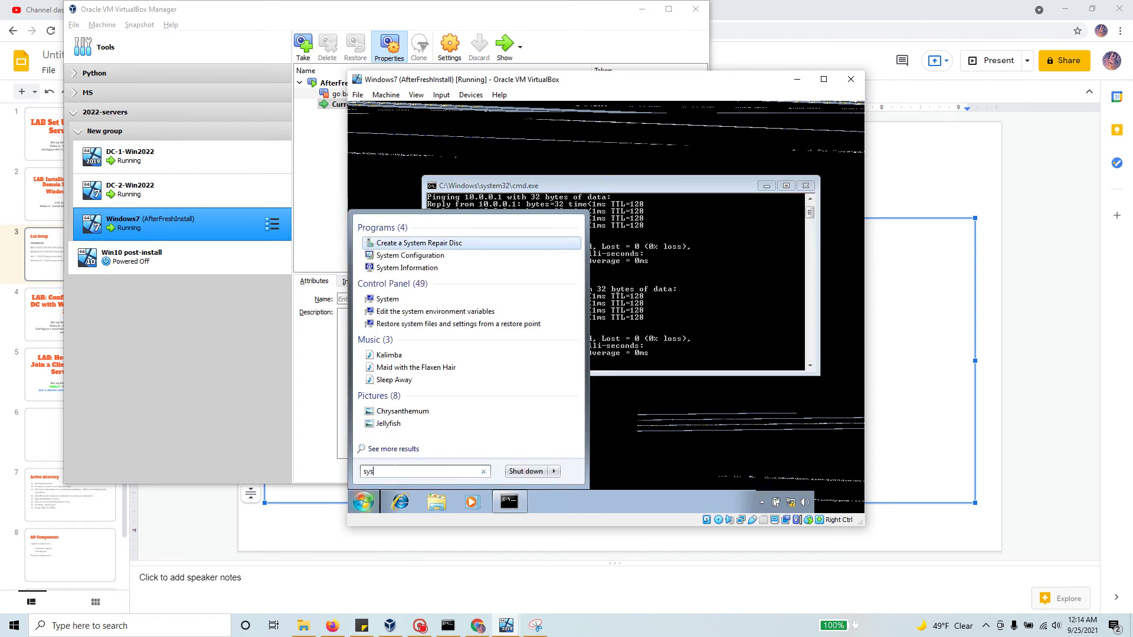
{"action": "key", "text": "Down"}
{"action": "key", "text": "Down"}
{"action": "key", "text": "Down"}
{"action": "key", "text": "Down"}
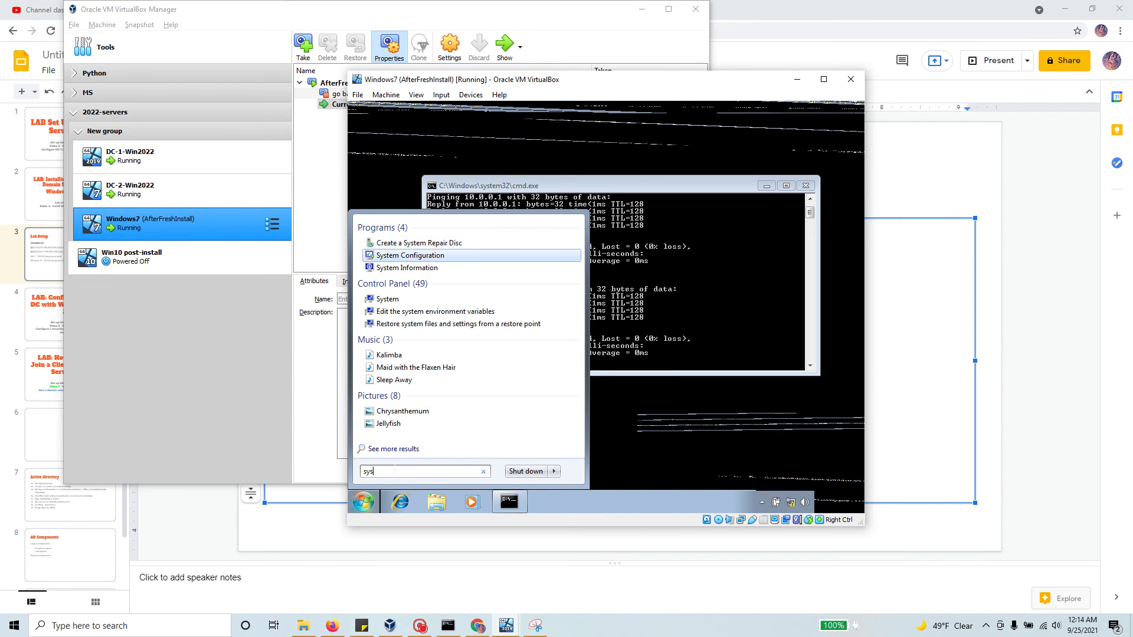
{"action": "key", "text": "Return"}
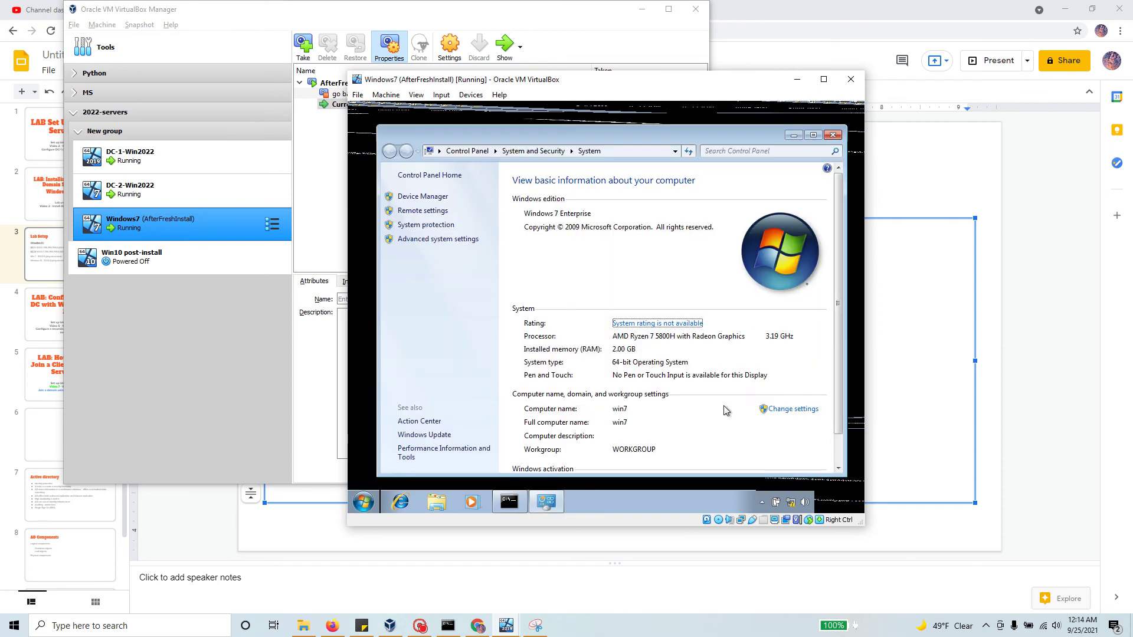
{"action": "left_click", "coordinate": [805, 416]}
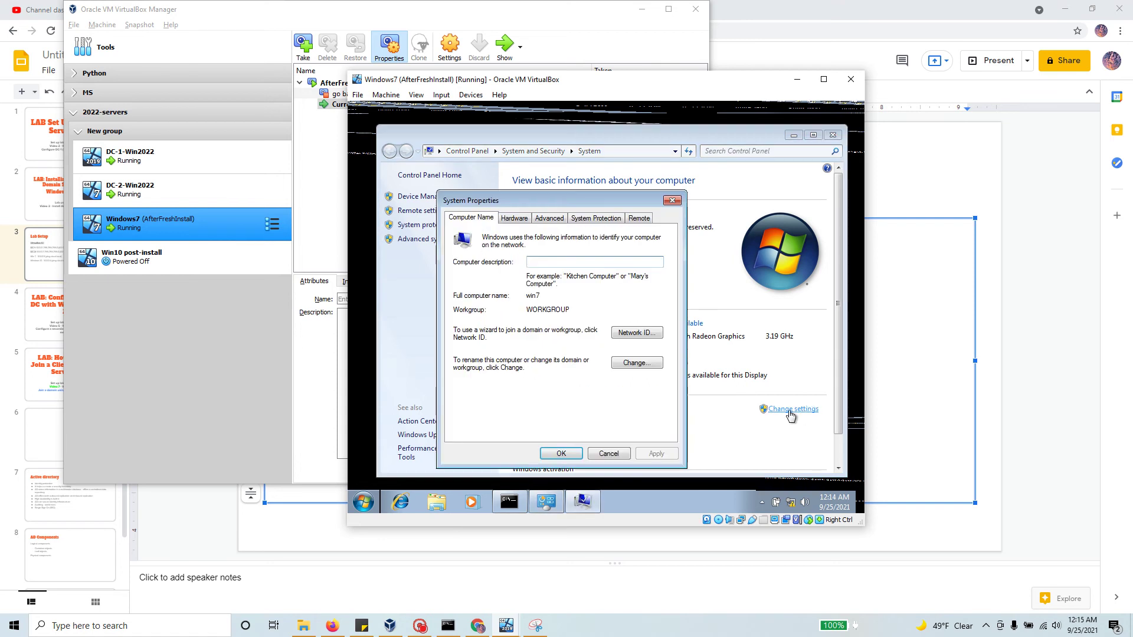
{"action": "left_click", "coordinate": [671, 201]}
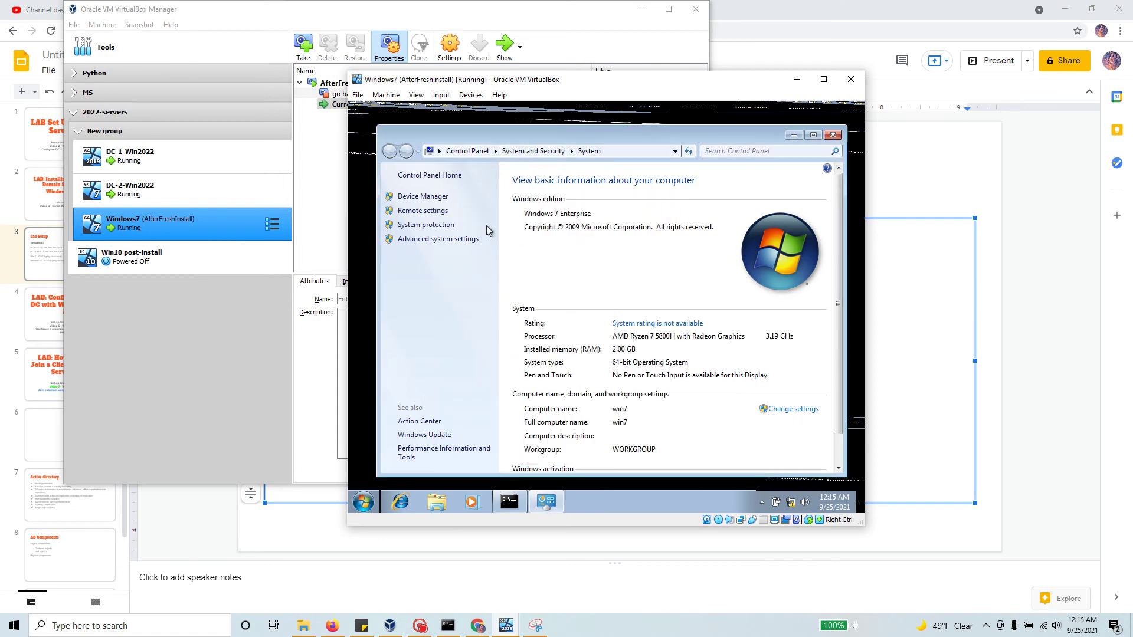
{"action": "left_click", "coordinate": [791, 409]}
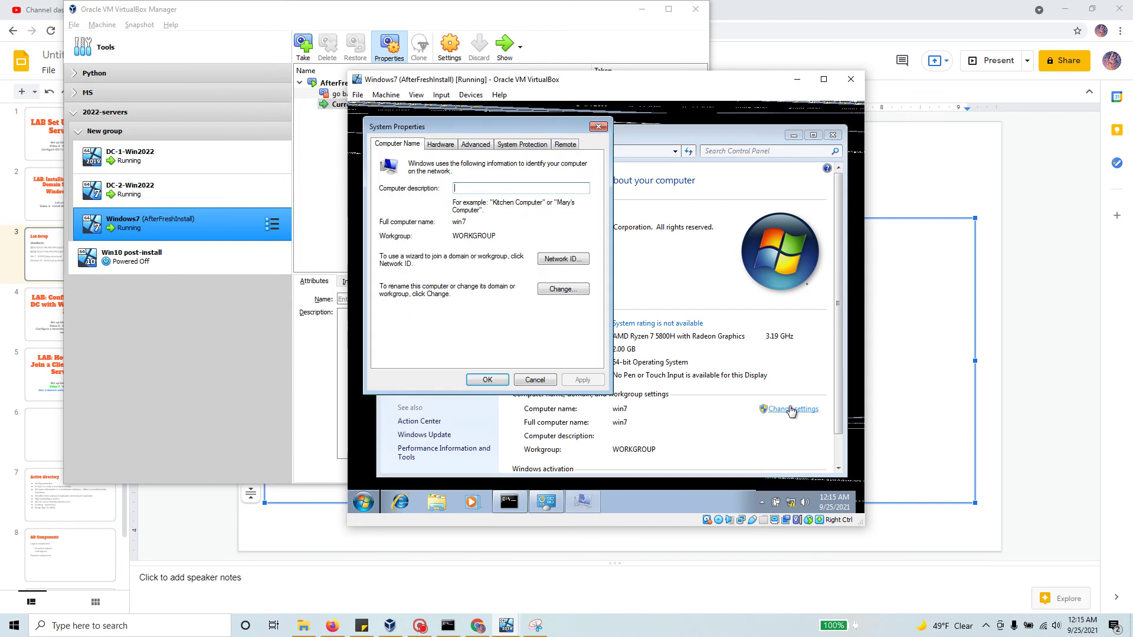
Step: Make the computer a member of domain cloud.local instead of WORKGROUP
{"action": "left_click", "coordinate": [570, 292]}
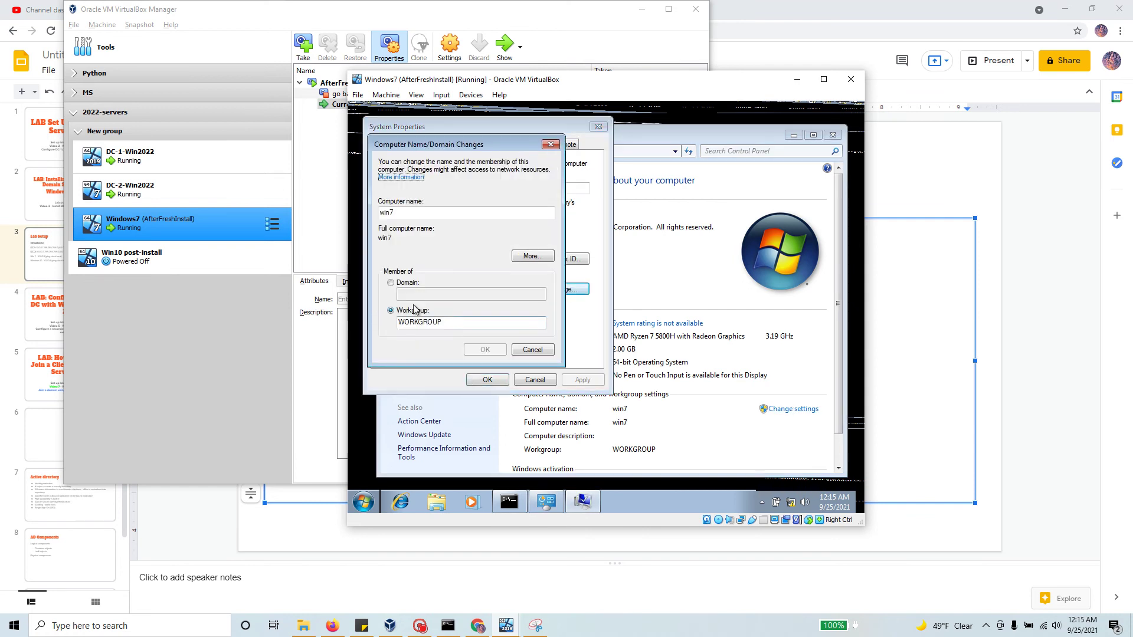
{"action": "left_click", "coordinate": [391, 282]}
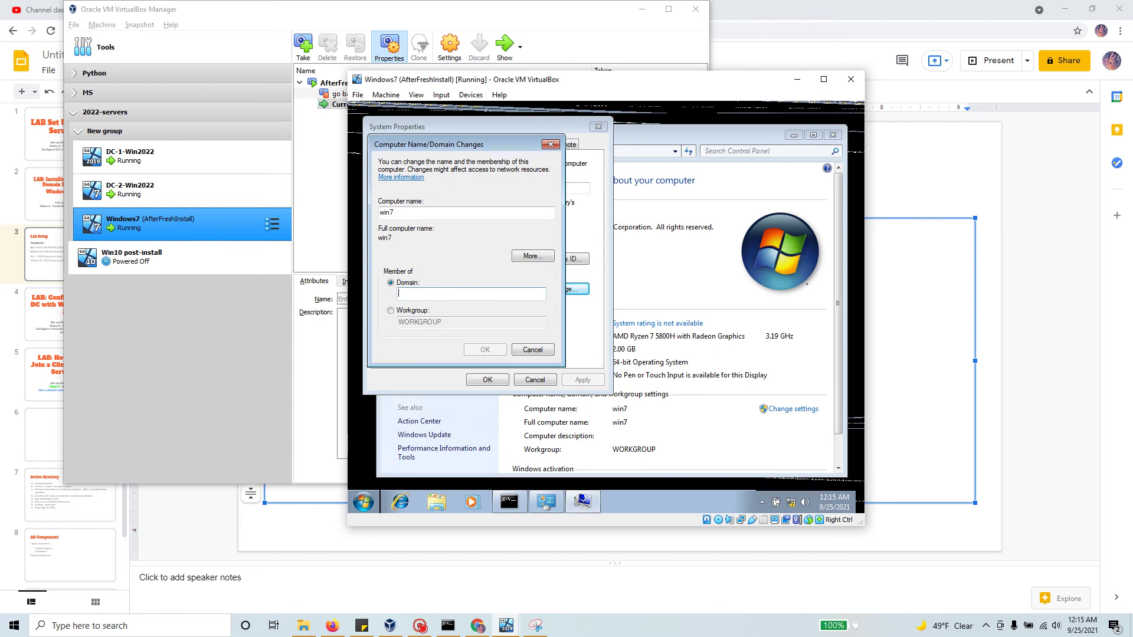
{"action": "type", "text": "cloud.local"}
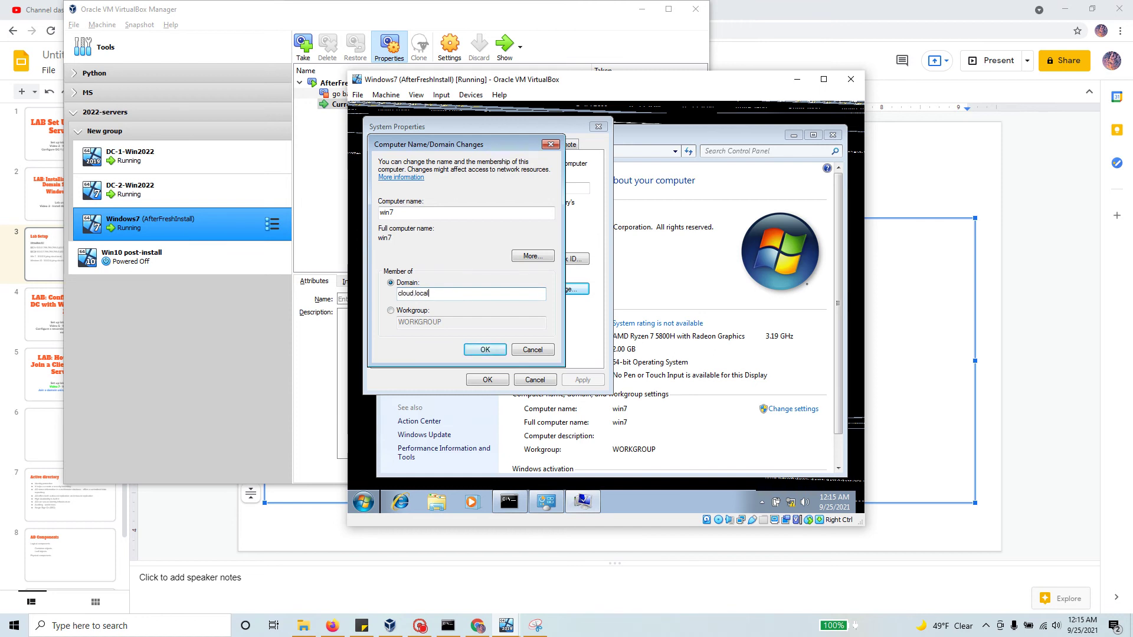
{"action": "left_click", "coordinate": [485, 349]}
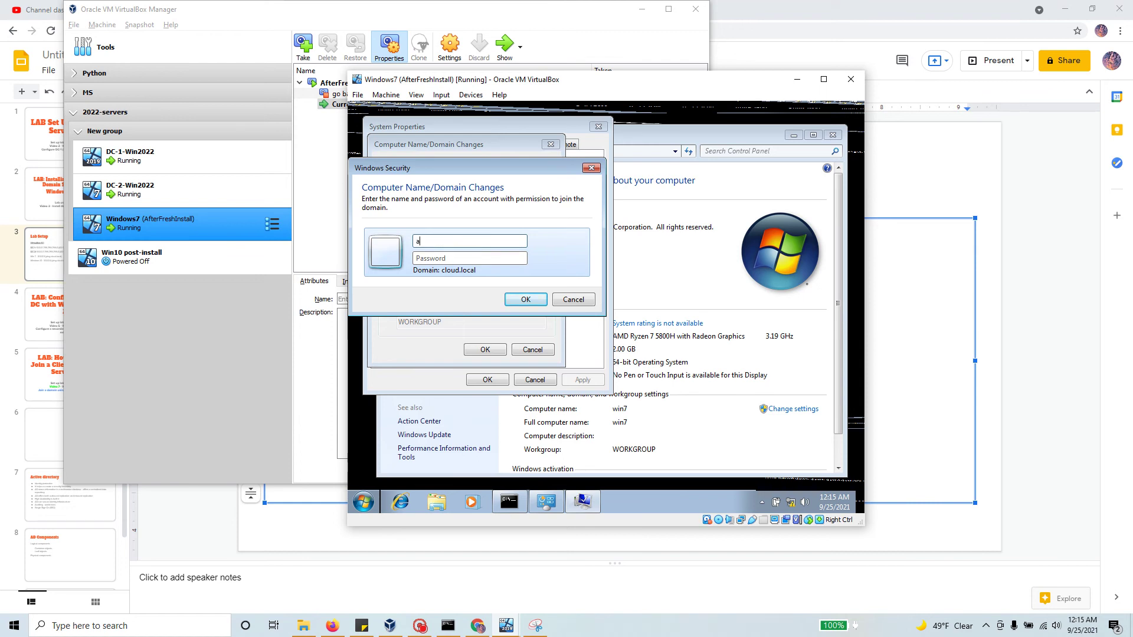
Step: Submit the administrator user name and password, dismiss the bad-password failure, and retry the cloud.local join
{"action": "type", "text": "dministratorP"}
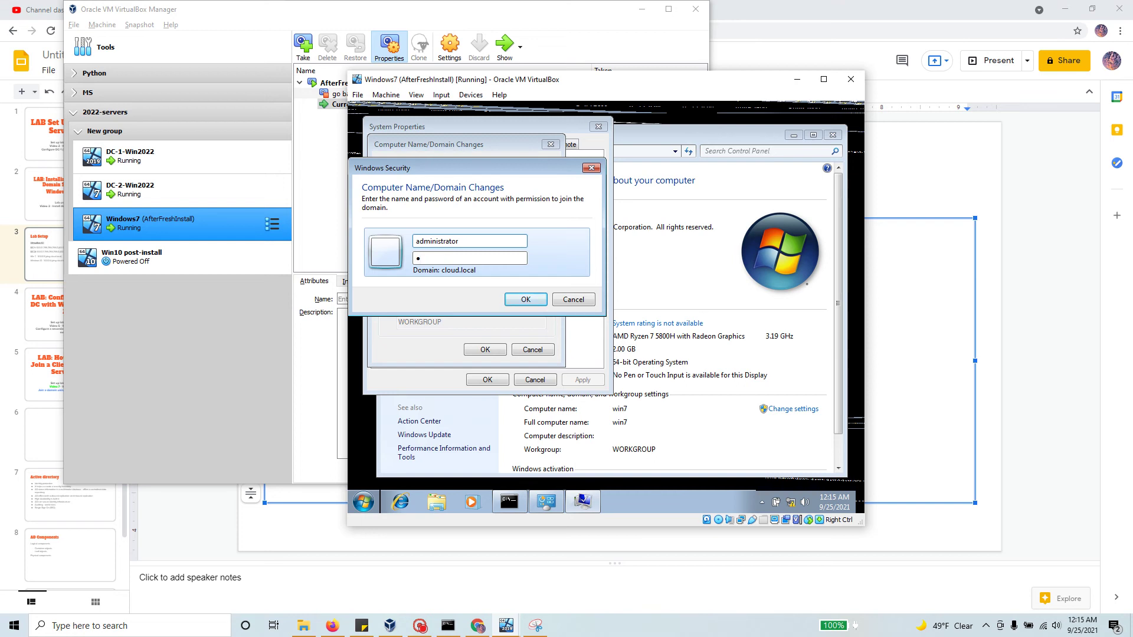
{"action": "type", "text": "@ssw0rd1234"}
{"action": "left_click", "coordinate": [519, 296]}
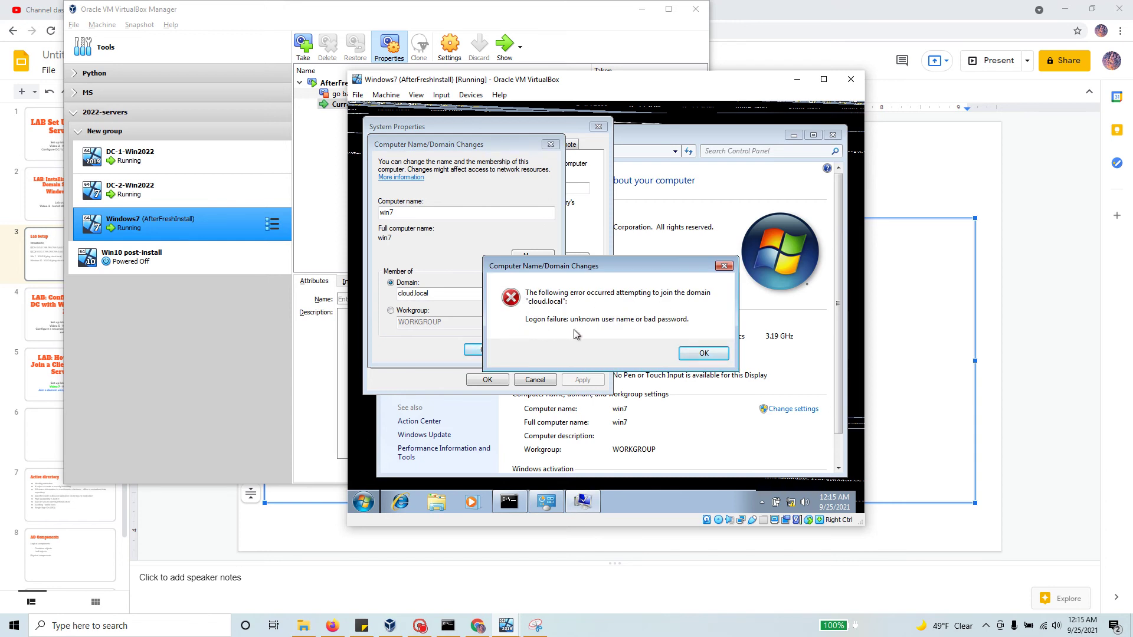
{"action": "left_click", "coordinate": [715, 354]}
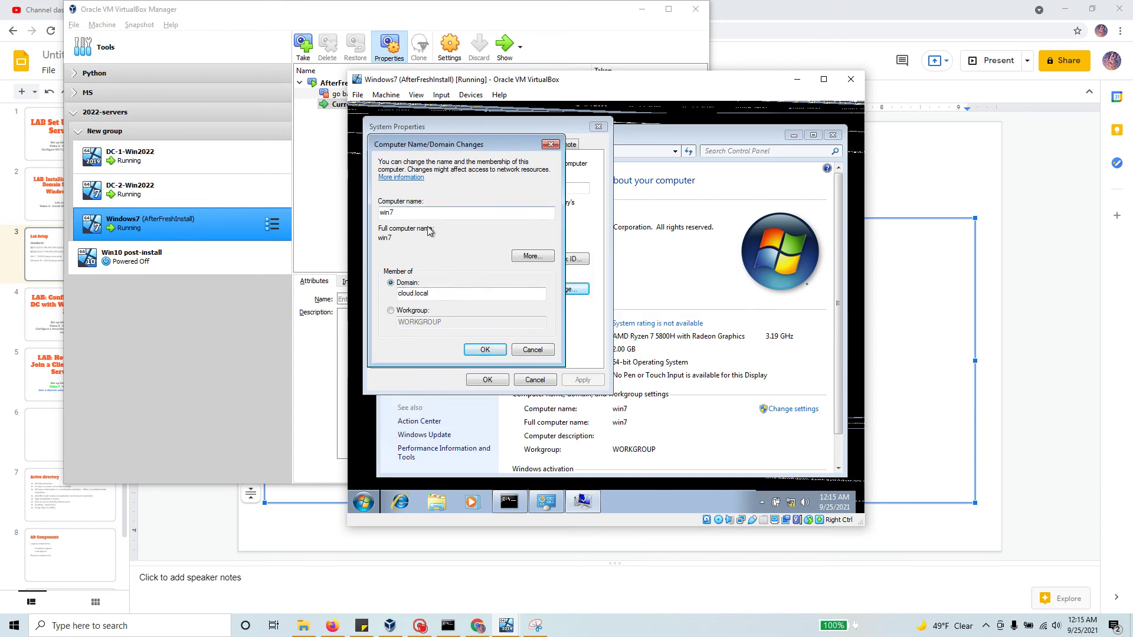
{"action": "left_click", "coordinate": [485, 351]}
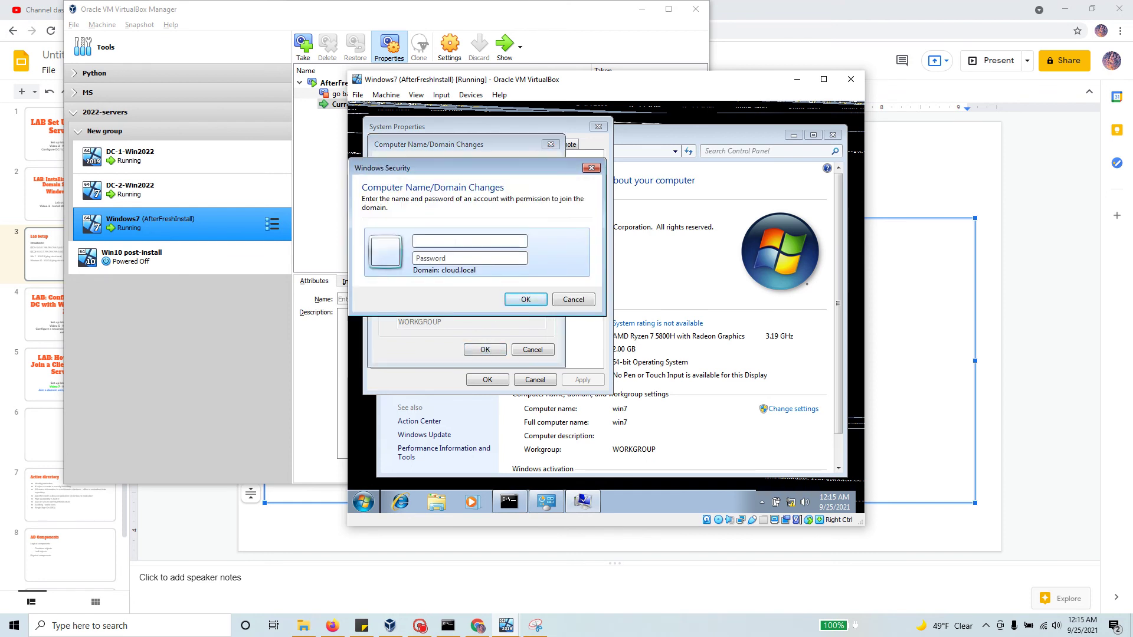
Step: Join cloud.local using CLOUD\Administrator and the domain administrator password
{"action": "type", "text": "\\"}
{"action": "key", "text": "BackSpace"}
{"action": "type", "text": "CLOUD\\Administra"}
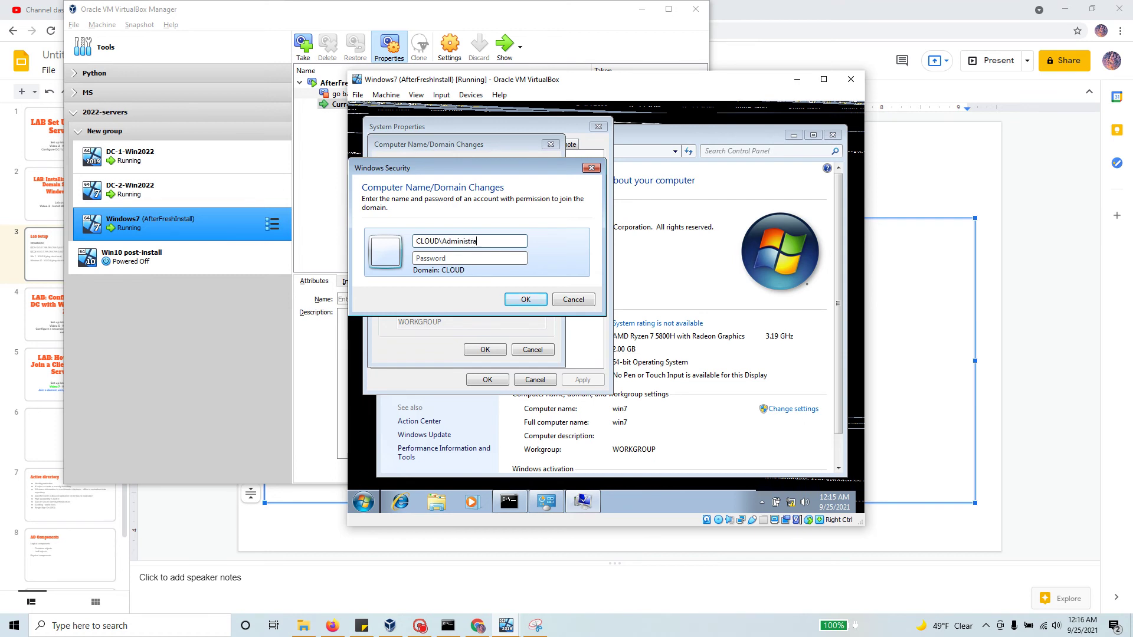
{"action": "type", "text": "torPa$$w0rd1234"}
{"action": "left_click", "coordinate": [529, 299]}
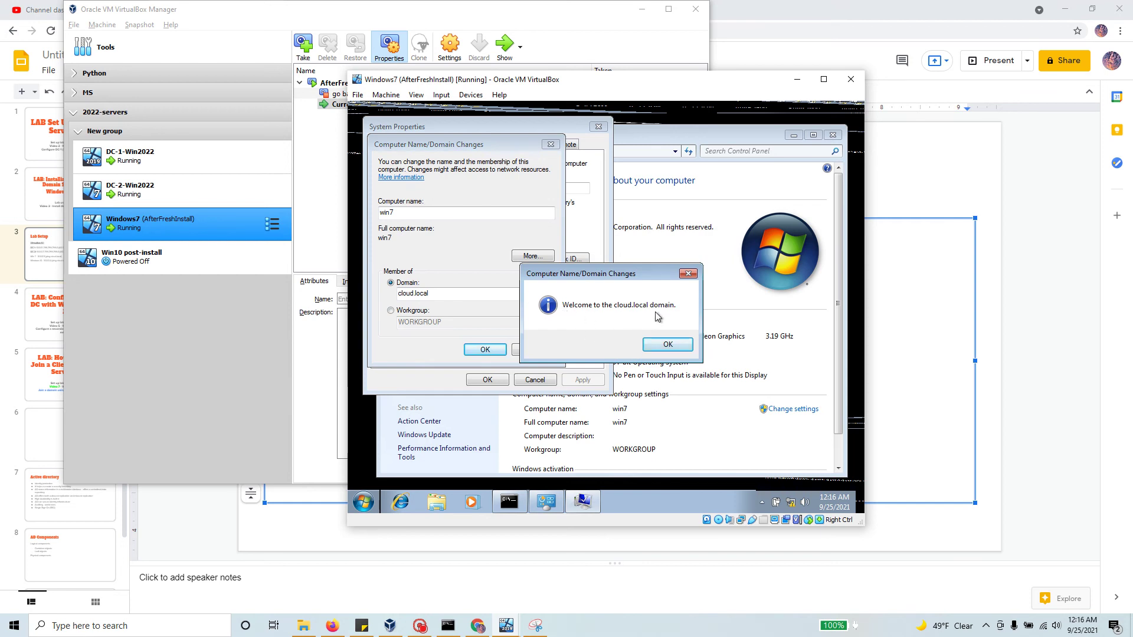
Step: Acknowledge the welcome and restart-required notices and close System Properties
{"action": "left_click", "coordinate": [667, 345]}
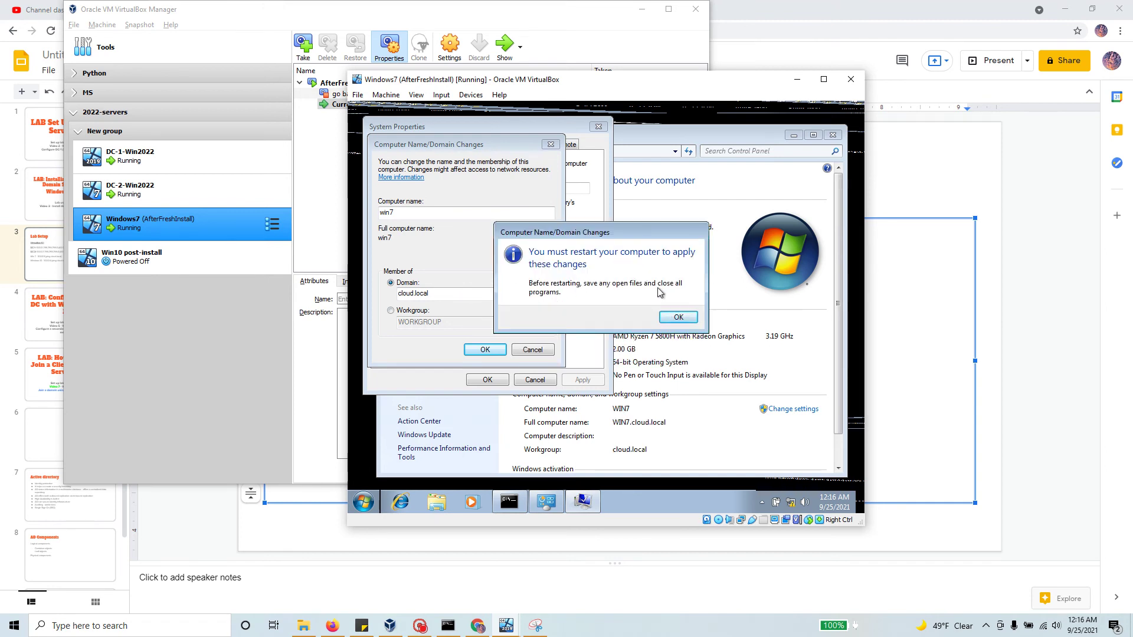
{"action": "left_click", "coordinate": [683, 319]}
{"action": "left_click", "coordinate": [493, 378]}
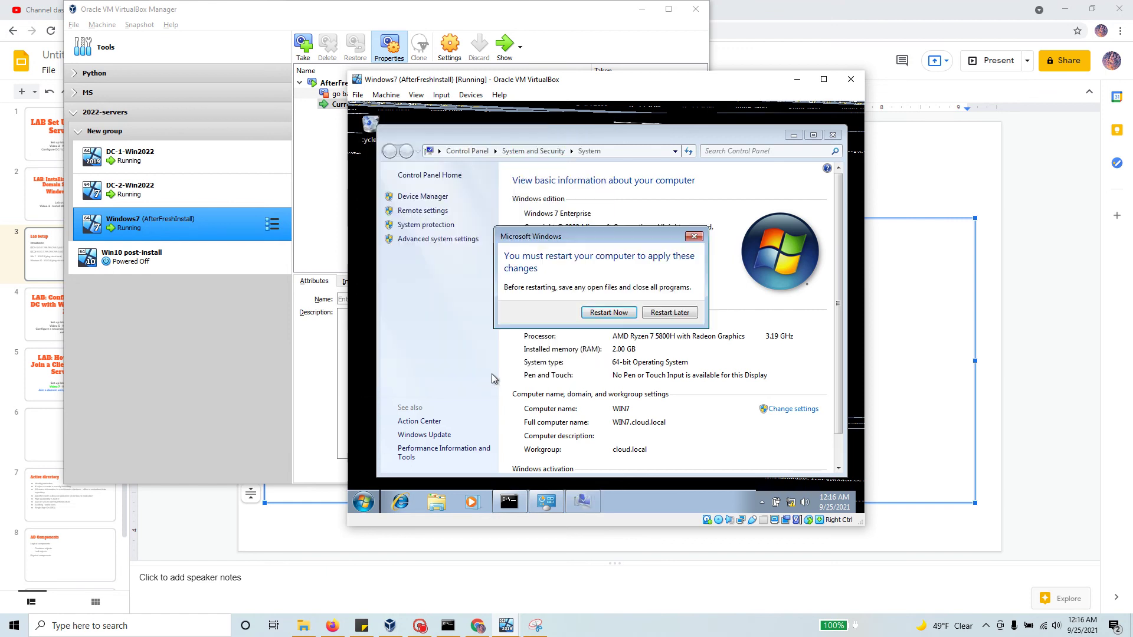
Step: Restart Windows 7 now, then send Ctrl-Alt-Del via Input > Keyboard to reach the logon prompt
{"action": "left_click", "coordinate": [608, 312]}
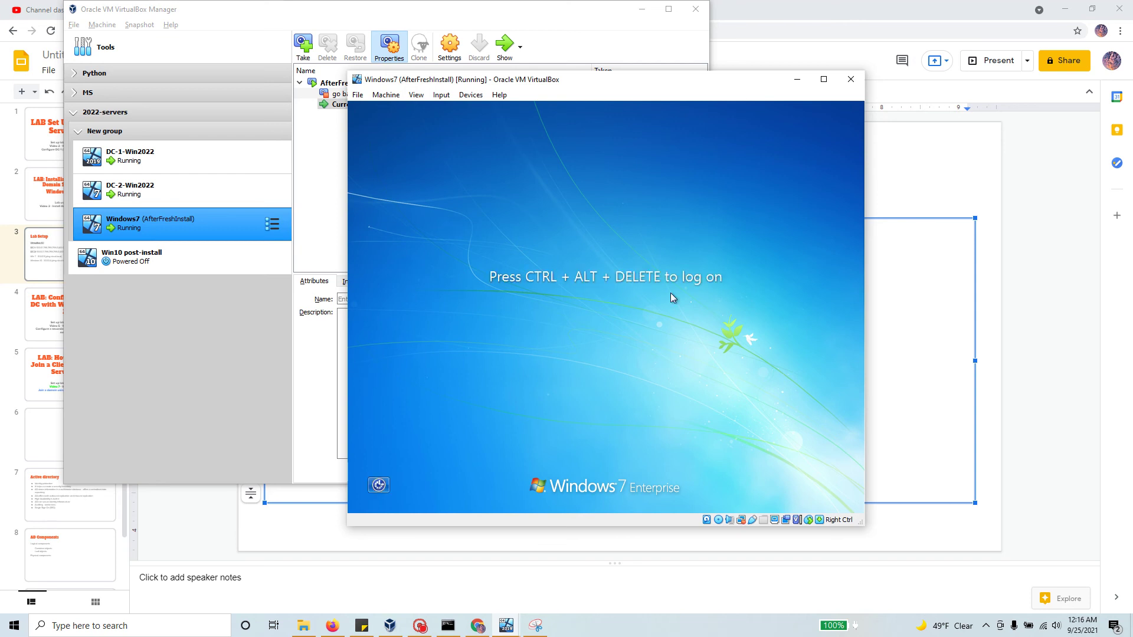
{"action": "left_click", "coordinate": [393, 96]}
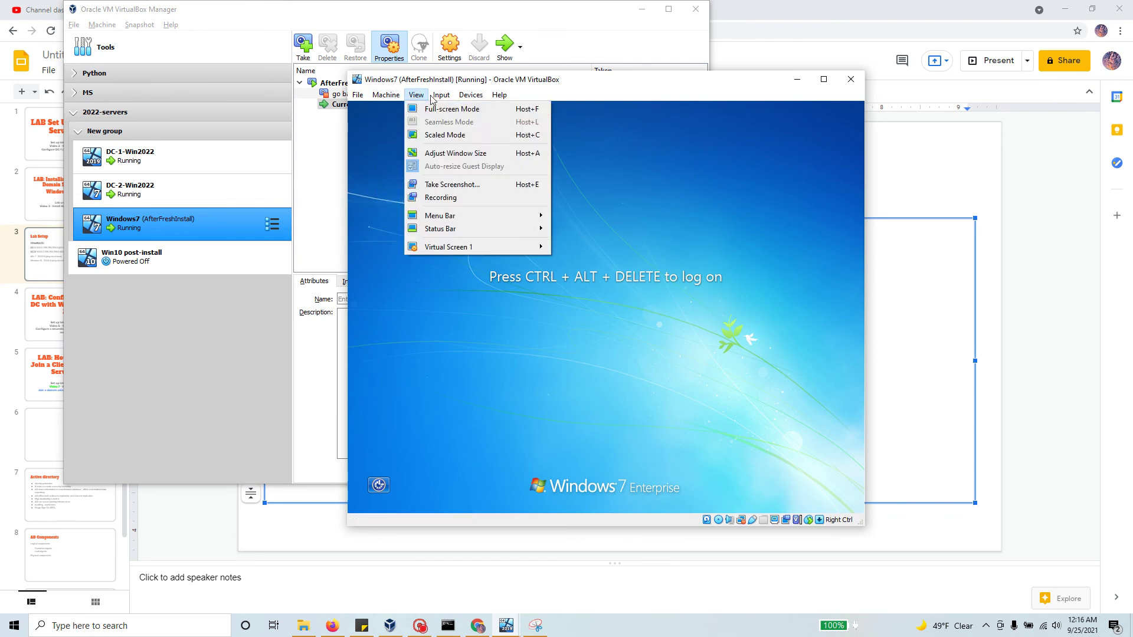
{"action": "mouse_move", "coordinate": [442, 95]}
{"action": "left_click", "coordinate": [608, 142]}
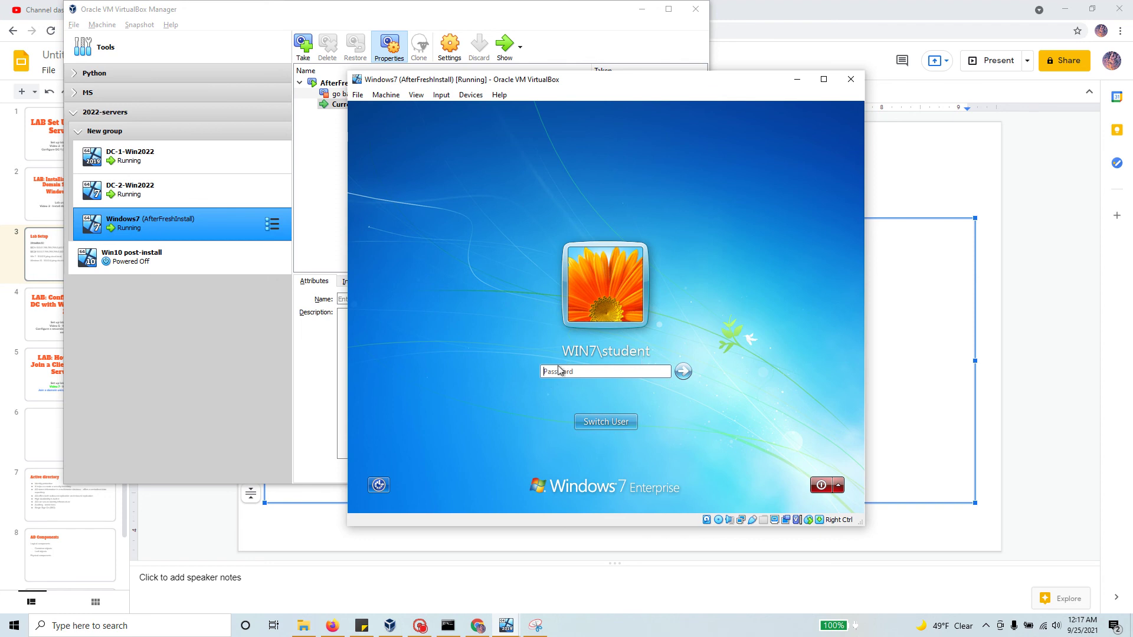
Step: Log on as Other User with the CLOUD domain administrator account and its password
{"action": "left_click", "coordinate": [612, 424]}
{"action": "left_click", "coordinate": [611, 423]}
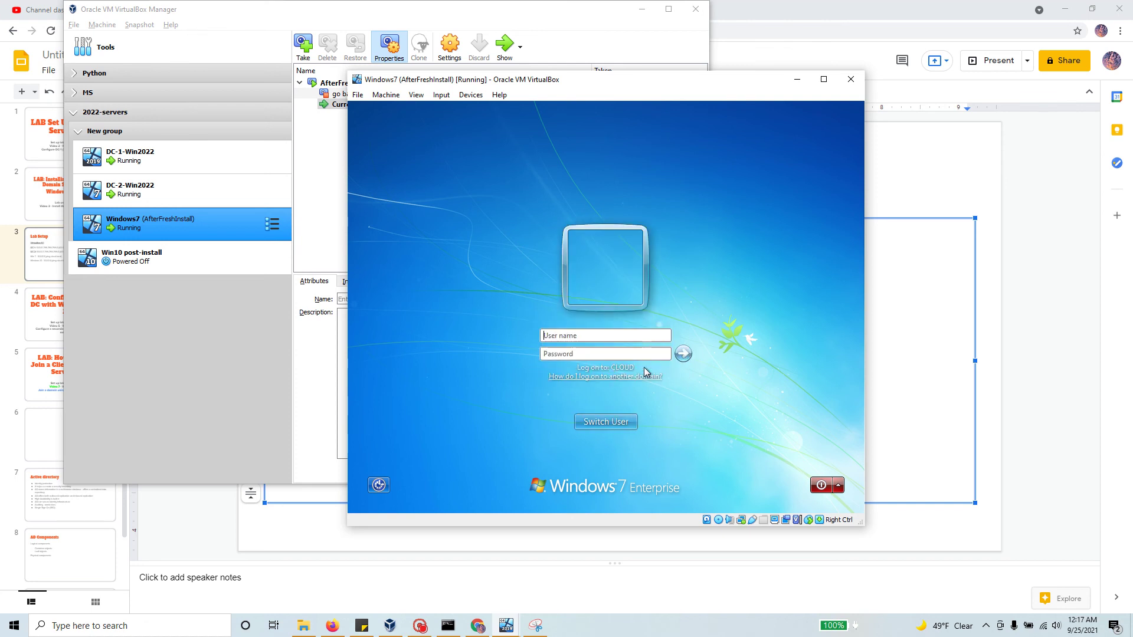
{"action": "left_click", "coordinate": [599, 336]}
{"action": "type", "text": "CLOD"}
{"action": "type", "text": "UD"}
{"action": "type", "text": "\\Administr"}
{"action": "type", "text": "ator"}
{"action": "key", "text": "Tab"}
{"action": "type", "text": "Pa$$w0rd"}
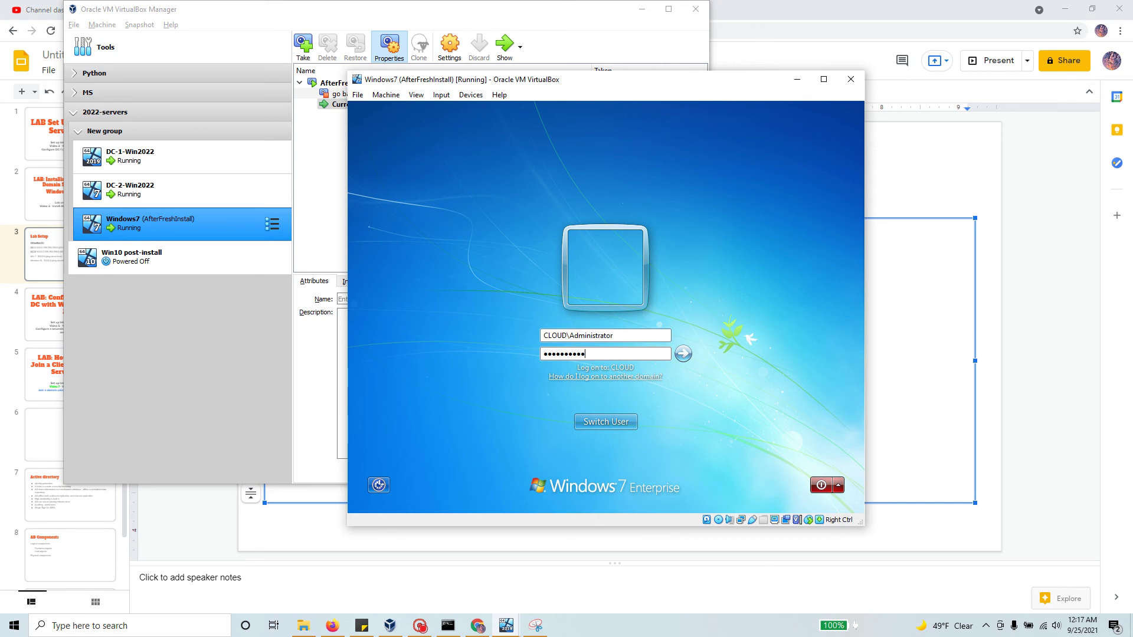
{"action": "type", "text": "34"}
{"action": "key", "text": "Return"}
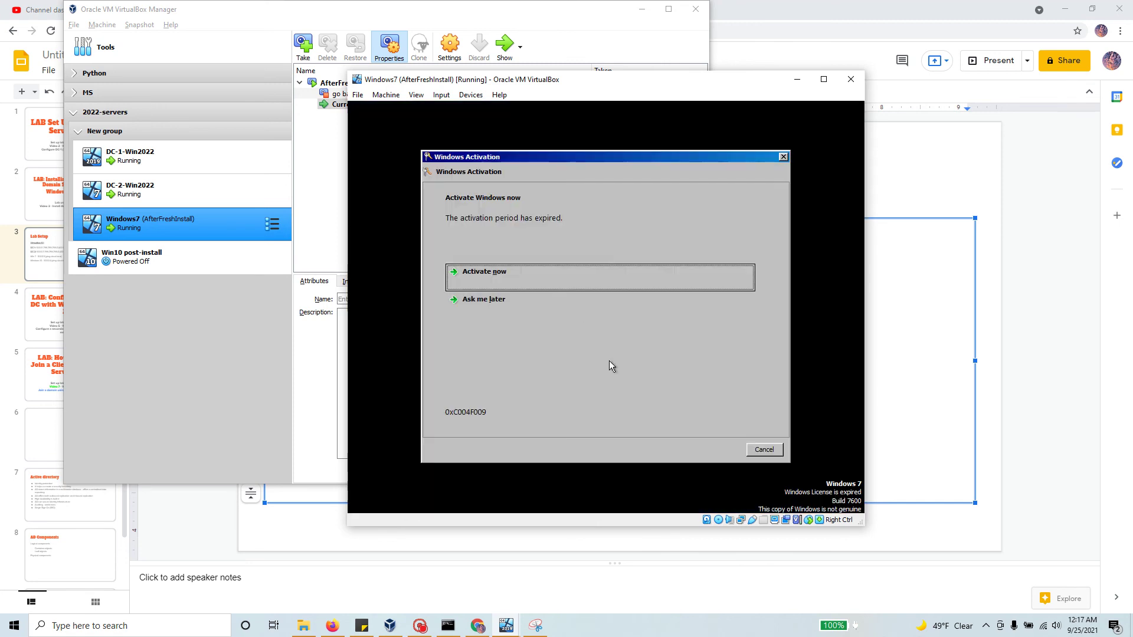
Step: Postpone activation, dismiss the genuine software notice, and select DC-1-Win2022 in VirtualBox Manager
{"action": "left_click", "coordinate": [498, 302]}
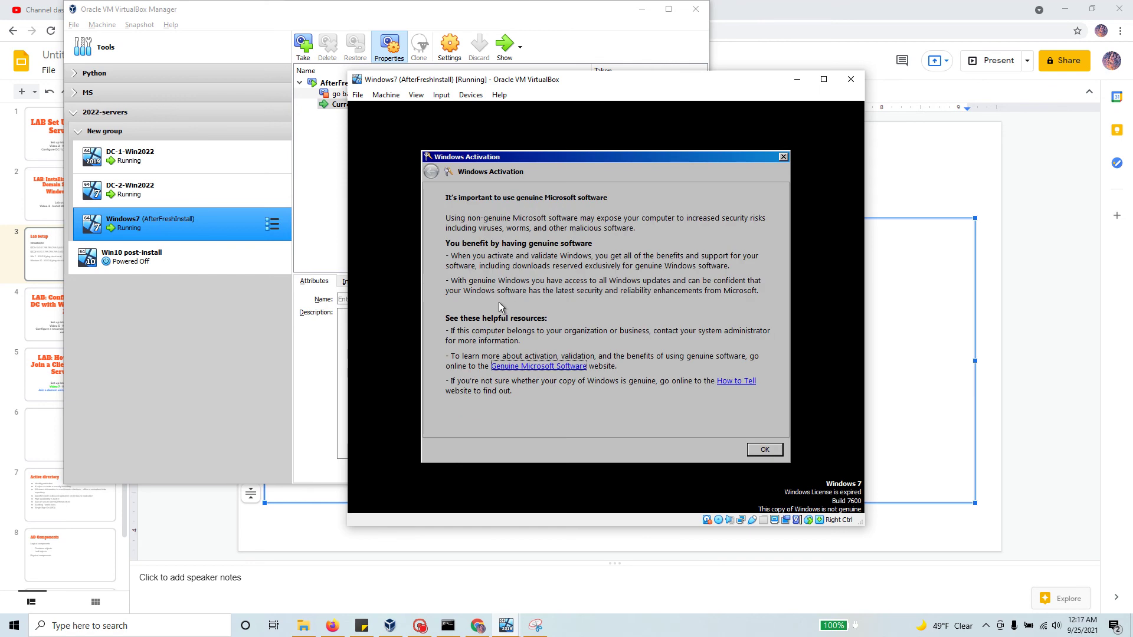
{"action": "left_click", "coordinate": [773, 447]}
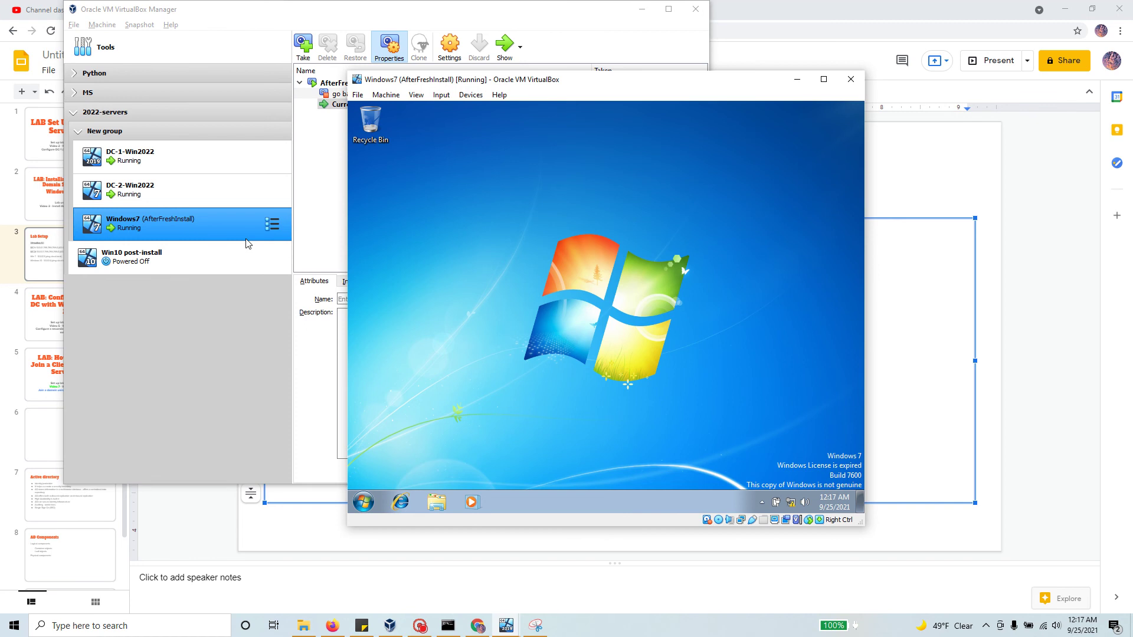
{"action": "left_click", "coordinate": [185, 146], "text": "ctrl"}
Step: Show the DC-1-Win2022 VM window and move it aside to reveal the manager
{"action": "left_click", "coordinate": [190, 154]}
{"action": "left_click", "coordinate": [504, 53]}
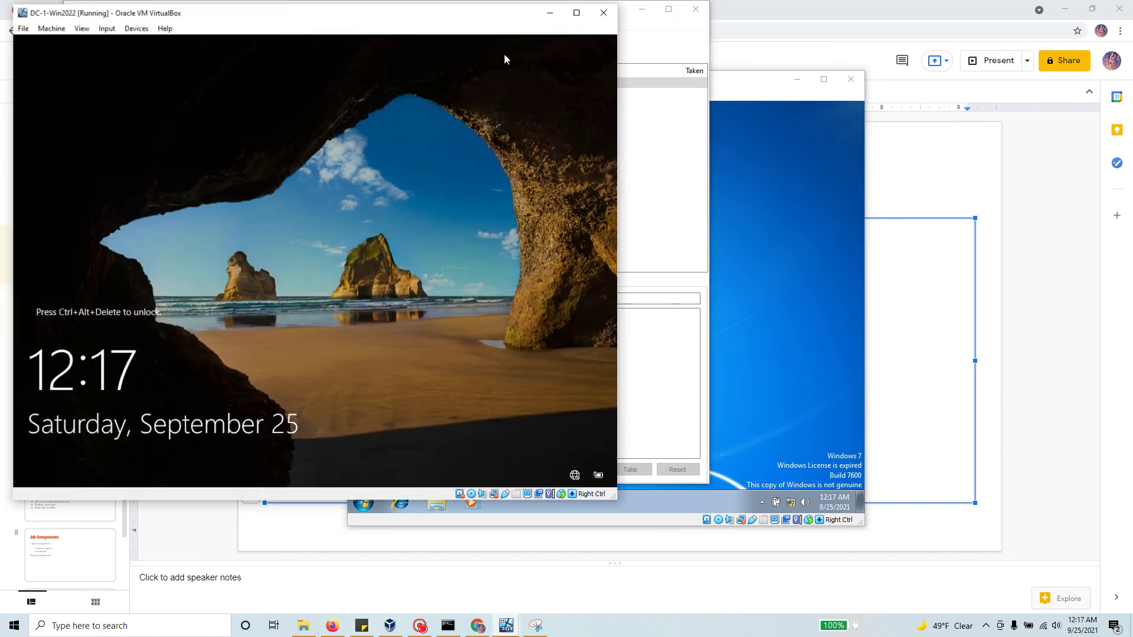
{"action": "left_click_drag", "start_coordinate": [300, 5], "coordinate": [676, 67]}
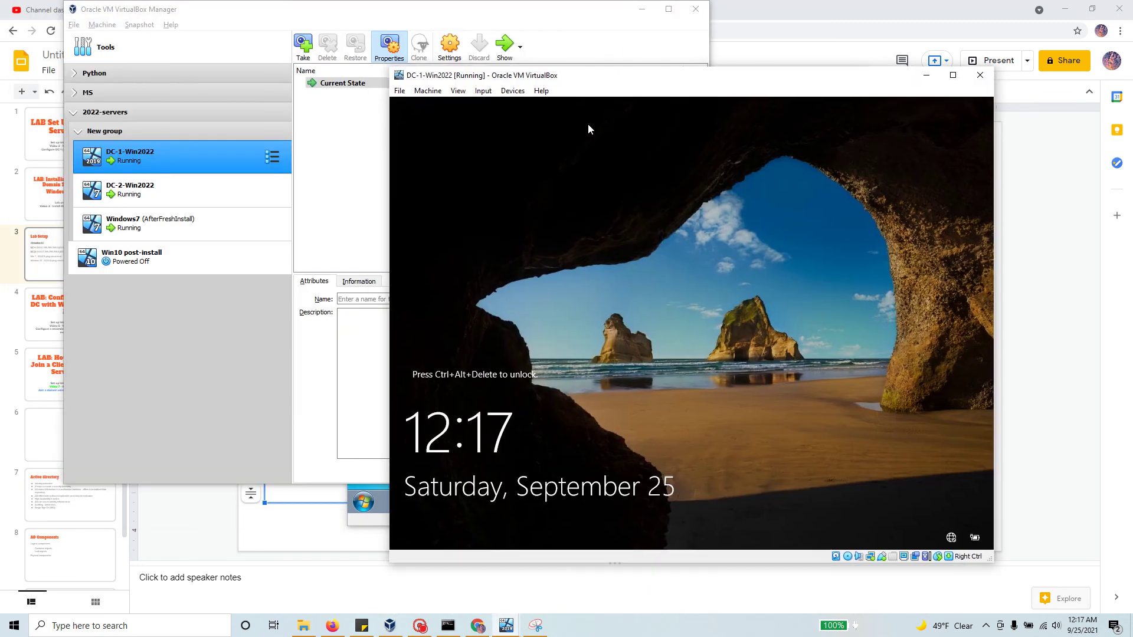
Step: Send Ctrl-Alt-Del via Input > Keyboard, enter the administrator password, and minimize Command Prompt
{"action": "left_click", "coordinate": [459, 91]}
{"action": "mouse_move", "coordinate": [482, 90]}
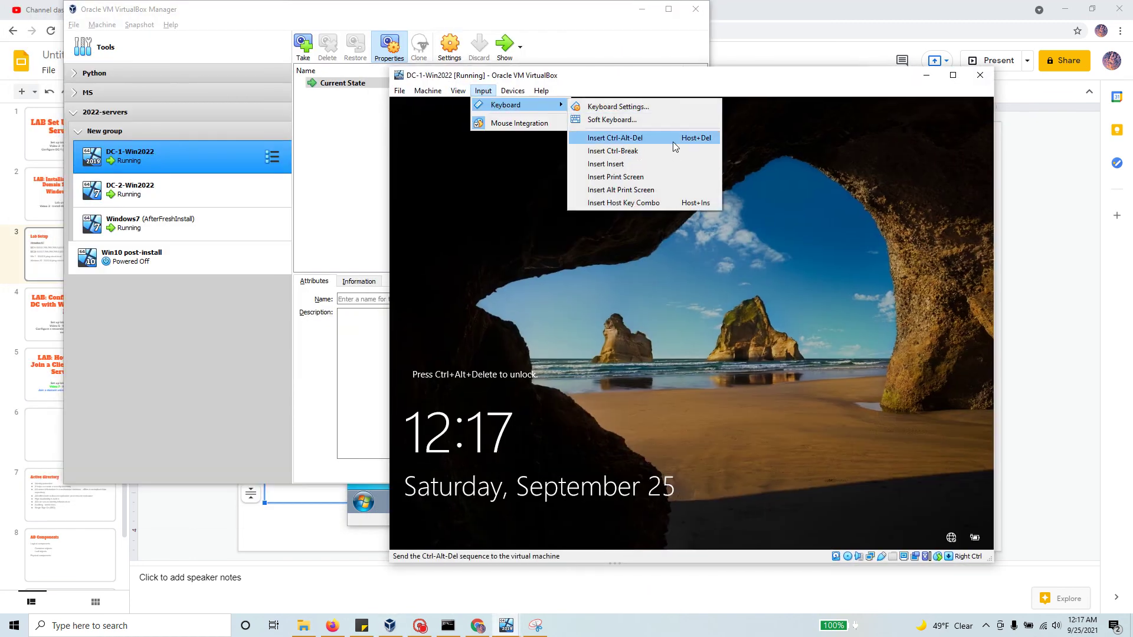
{"action": "left_click", "coordinate": [673, 142]}
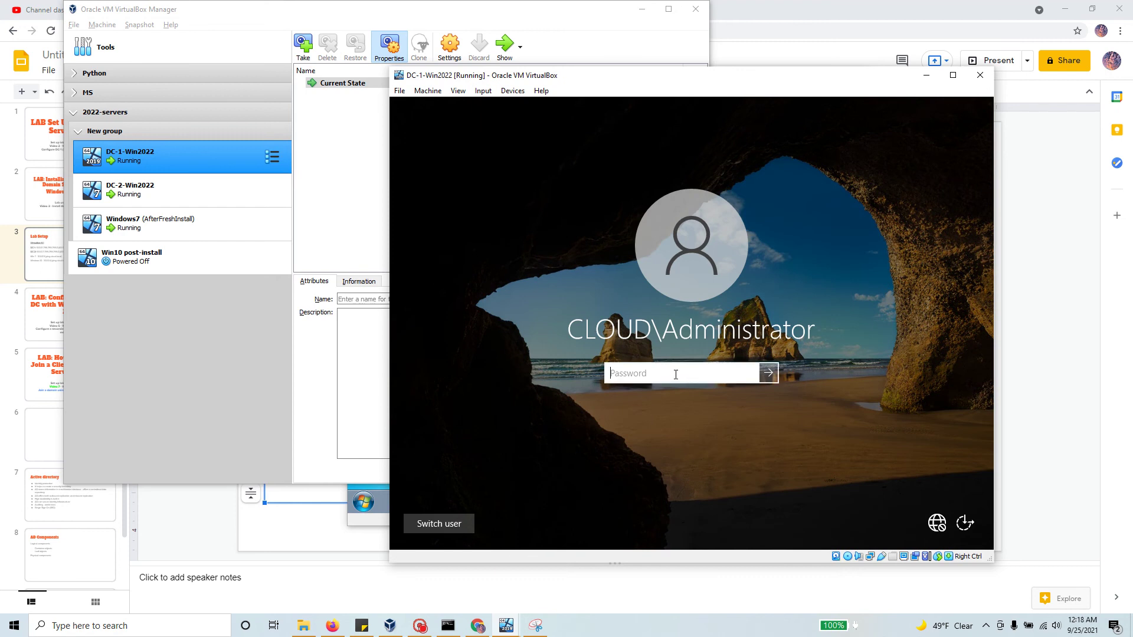
{"action": "type", "text": "Pd"}
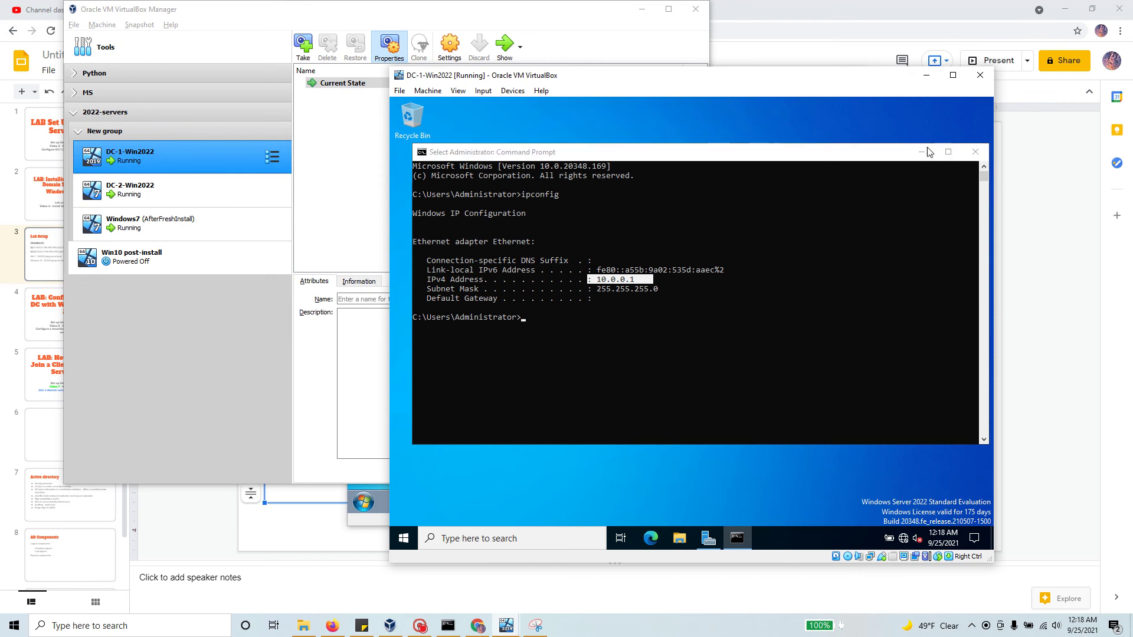
{"action": "left_click", "coordinate": [921, 152]}
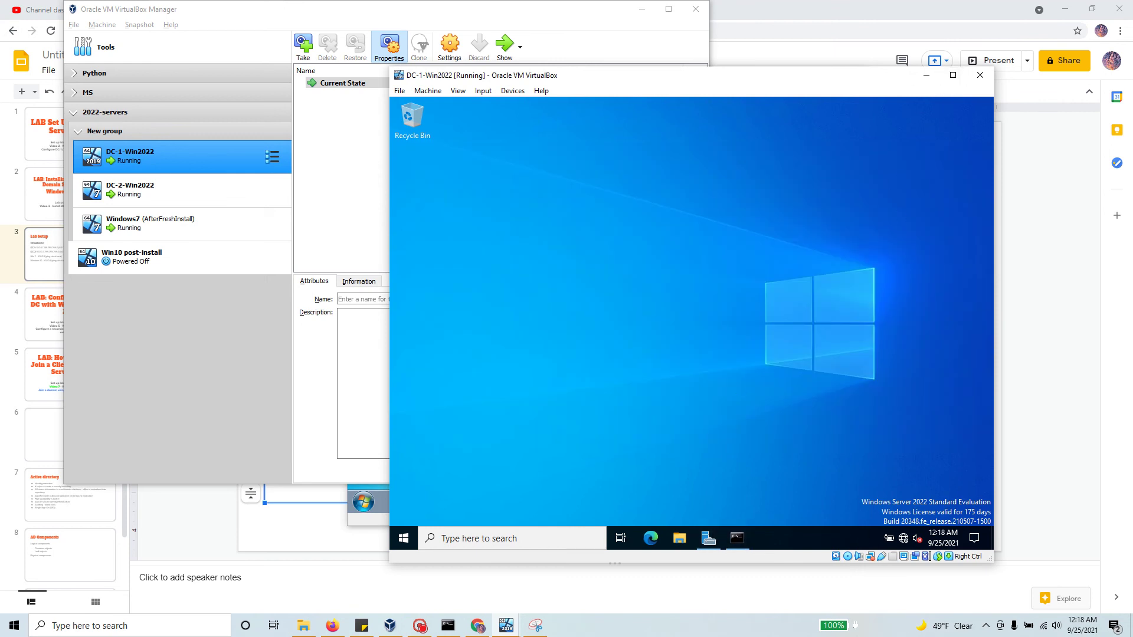
Step: Launch DNS Manager from Server Manager's Tools menu on DC-1
{"action": "left_click", "coordinate": [708, 538]}
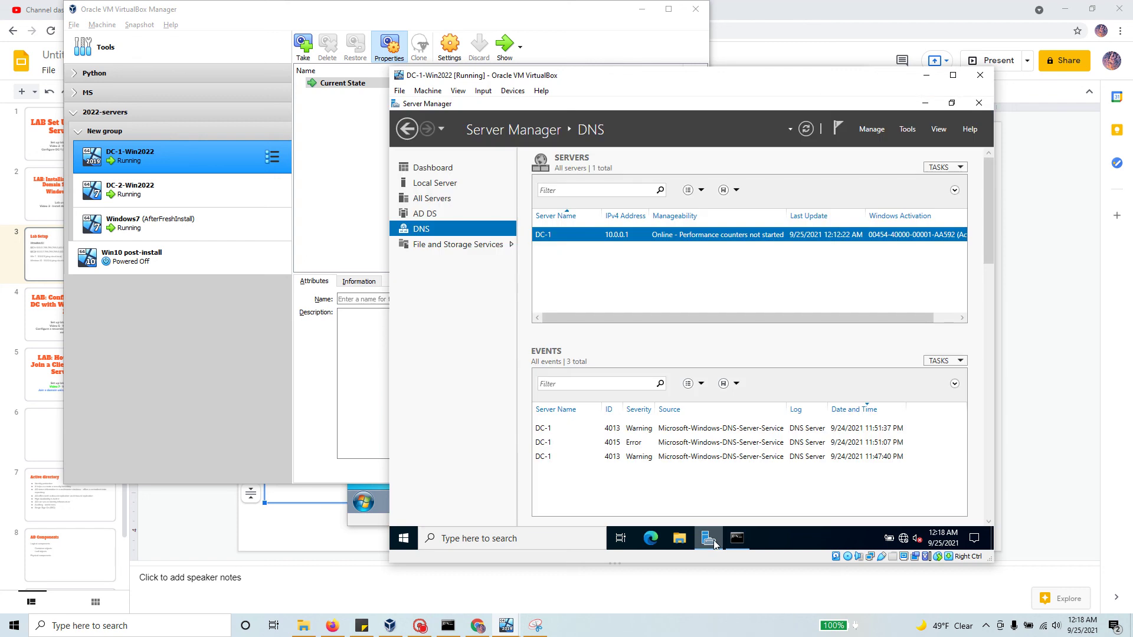
{"action": "left_click", "coordinate": [912, 129]}
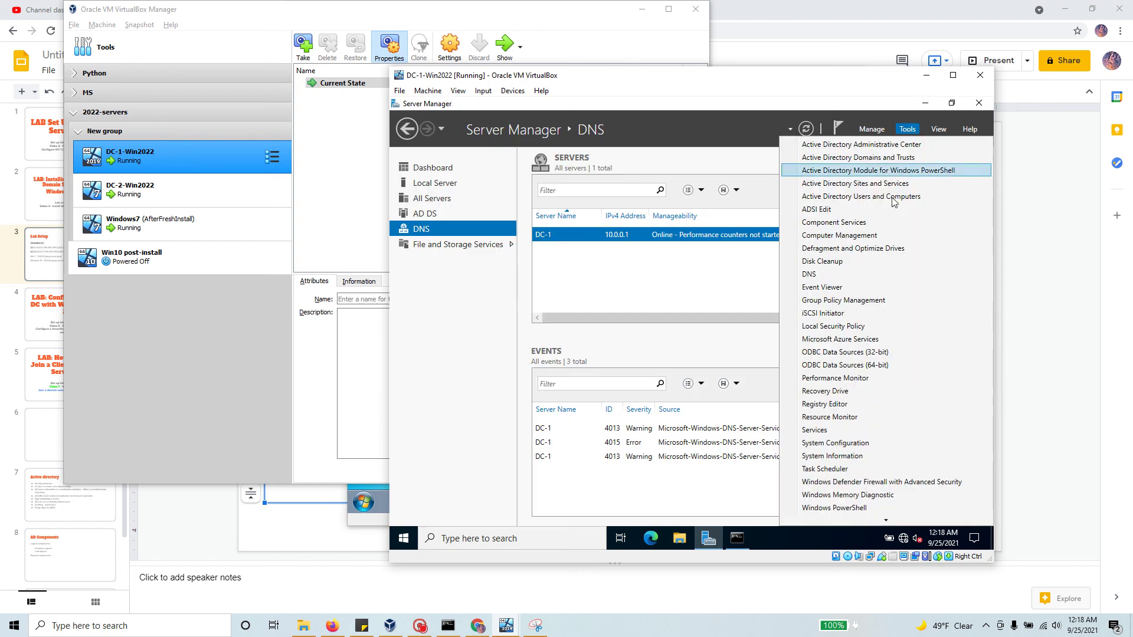
{"action": "left_click", "coordinate": [862, 280]}
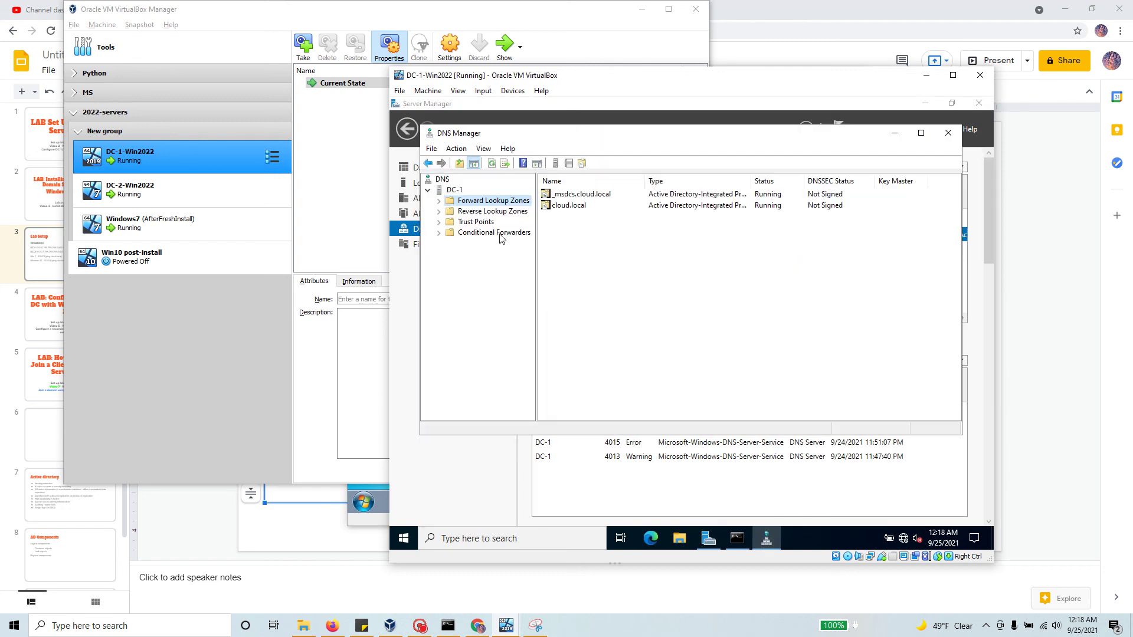
Step: Check the win7 host record at 10.0.0.3 in cloud.local, then minimize DNS Manager and DC-1
{"action": "left_click", "coordinate": [439, 201]}
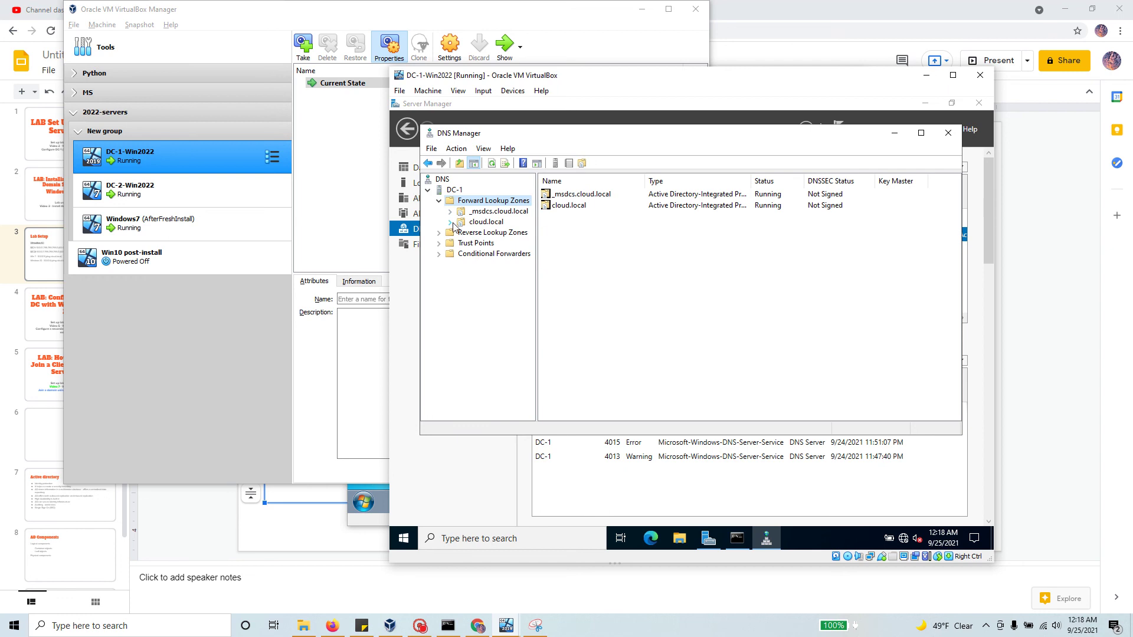
{"action": "left_click", "coordinate": [451, 223]}
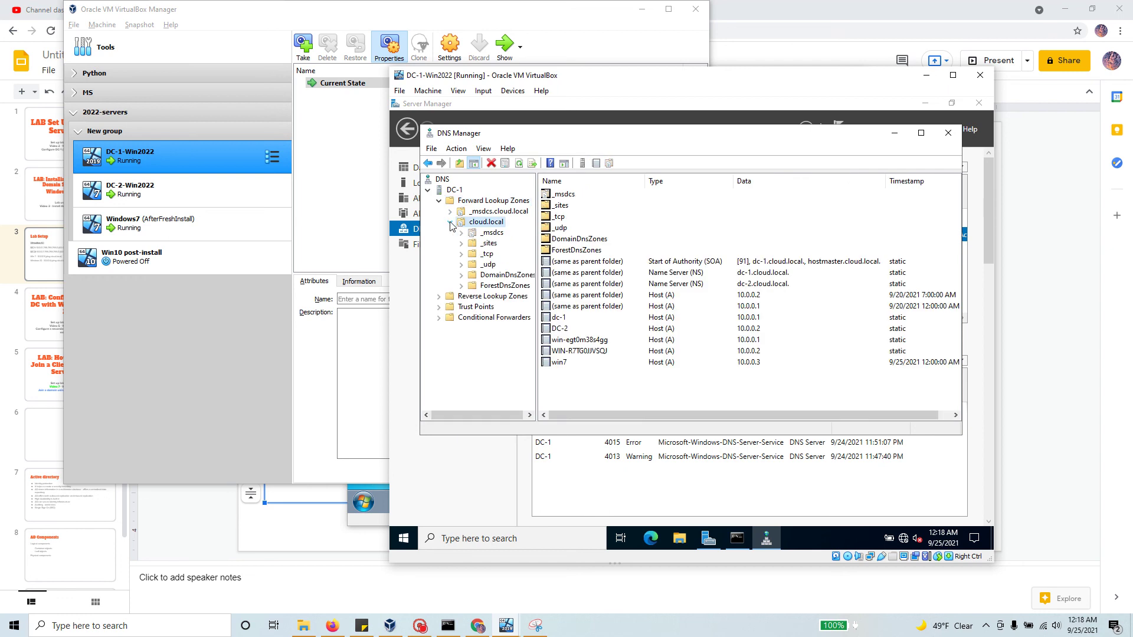
{"action": "left_click", "coordinate": [565, 363]}
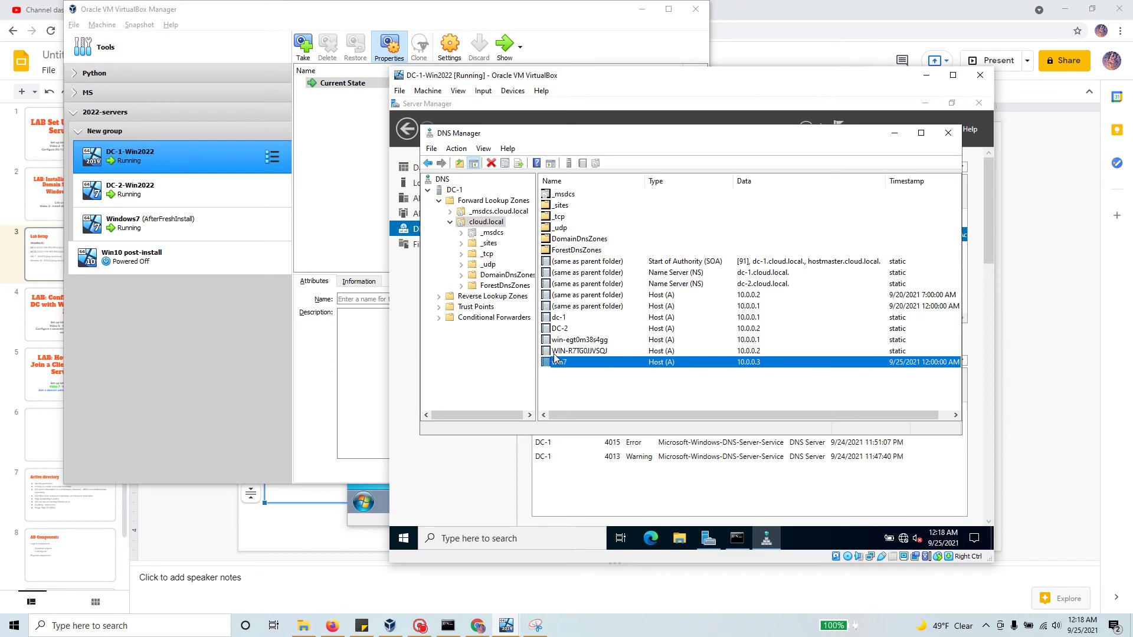
{"action": "left_click", "coordinate": [894, 133]}
{"action": "left_click", "coordinate": [926, 75]}
Step: Set Win10 post-install's Adapter 1 to Internal Network 'intnet' in its Settings and save
{"action": "left_click", "coordinate": [177, 256]}
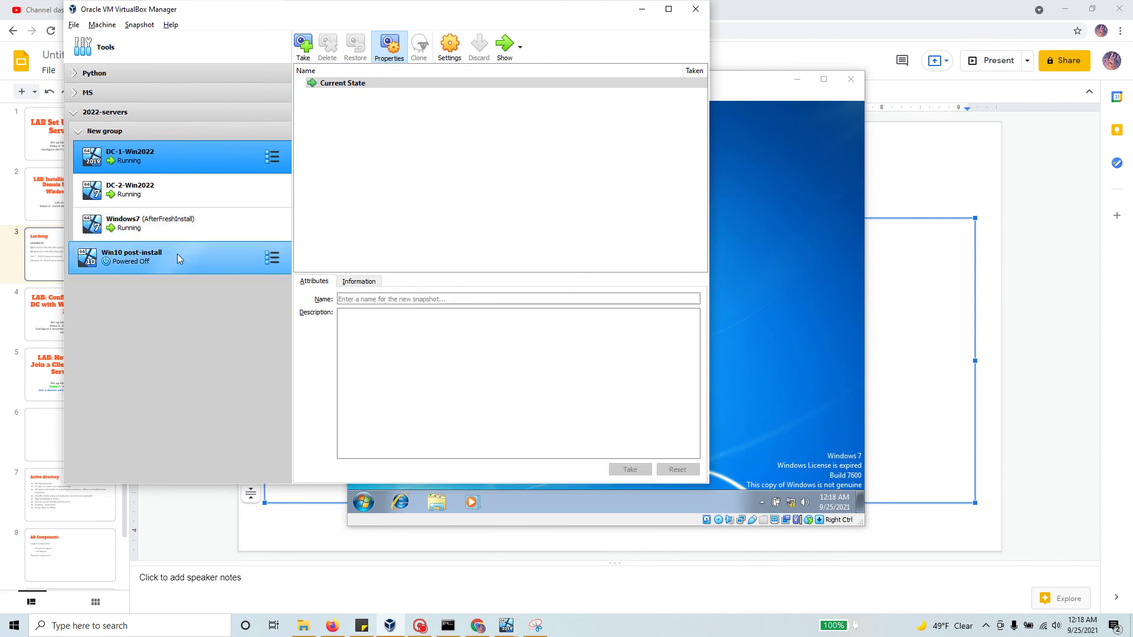
{"action": "right_click", "coordinate": [182, 257]}
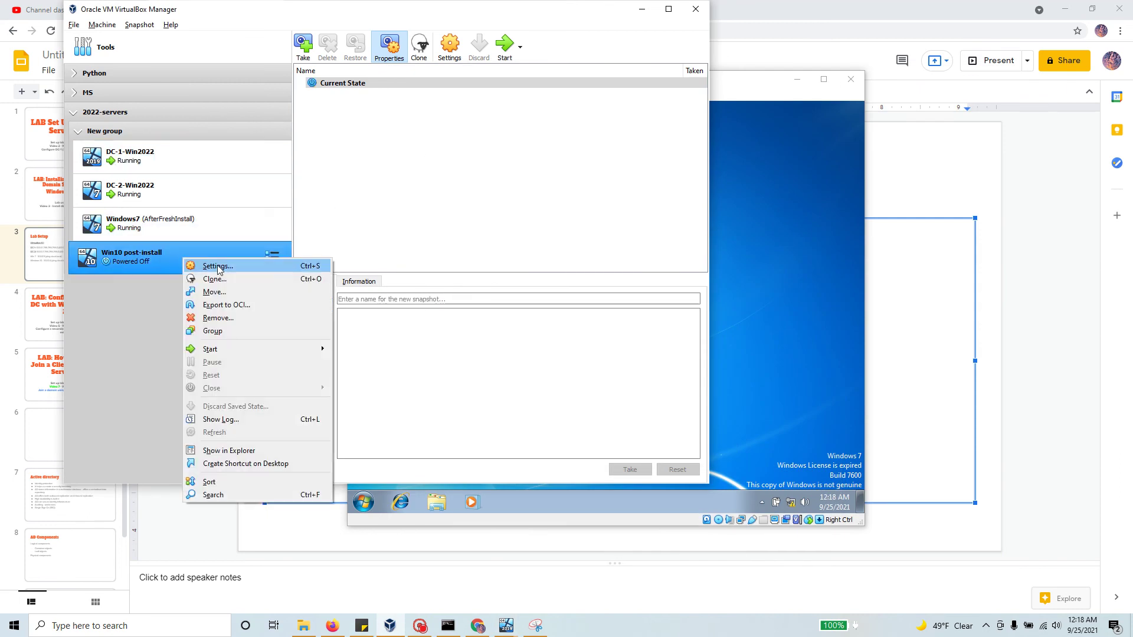
{"action": "left_click", "coordinate": [218, 266]}
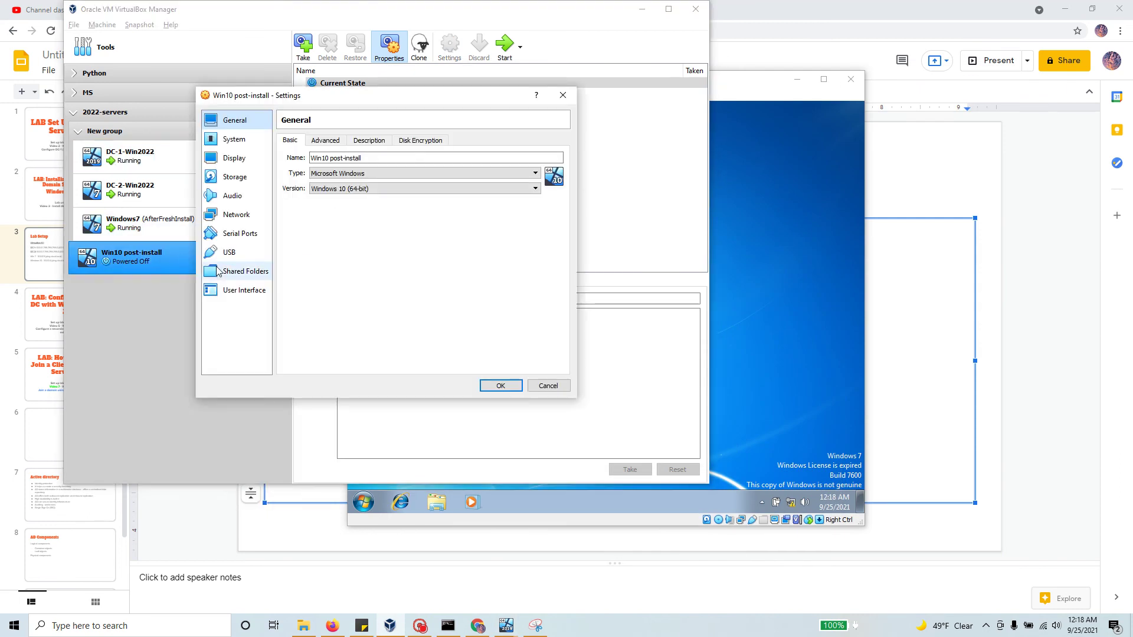
{"action": "left_click", "coordinate": [230, 212]}
{"action": "left_click", "coordinate": [396, 172]}
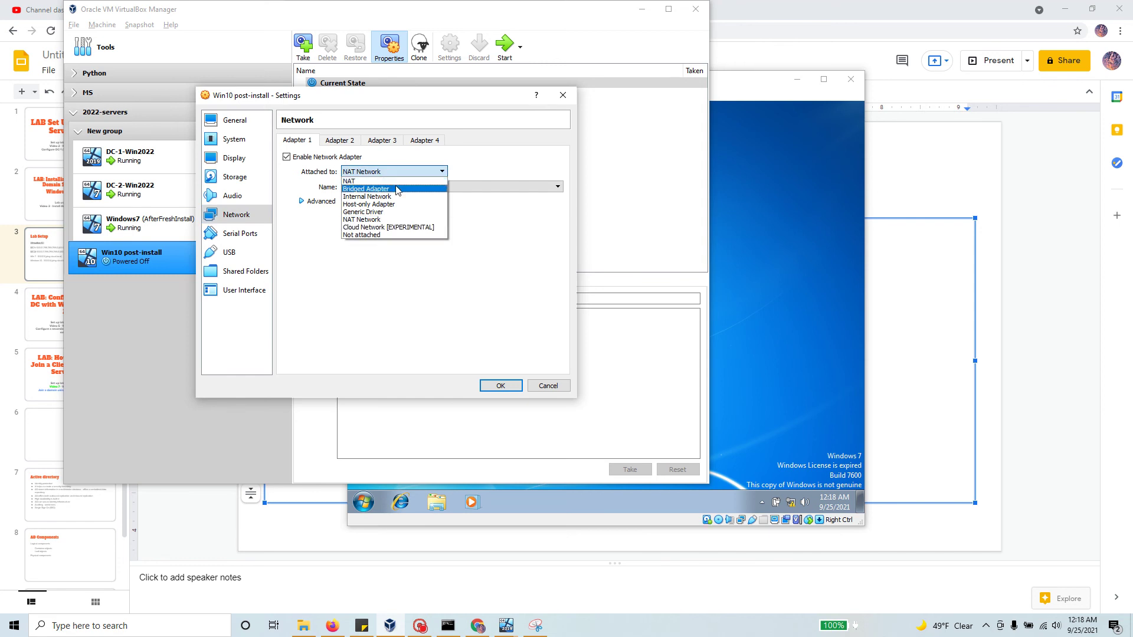
{"action": "left_click", "coordinate": [372, 197]}
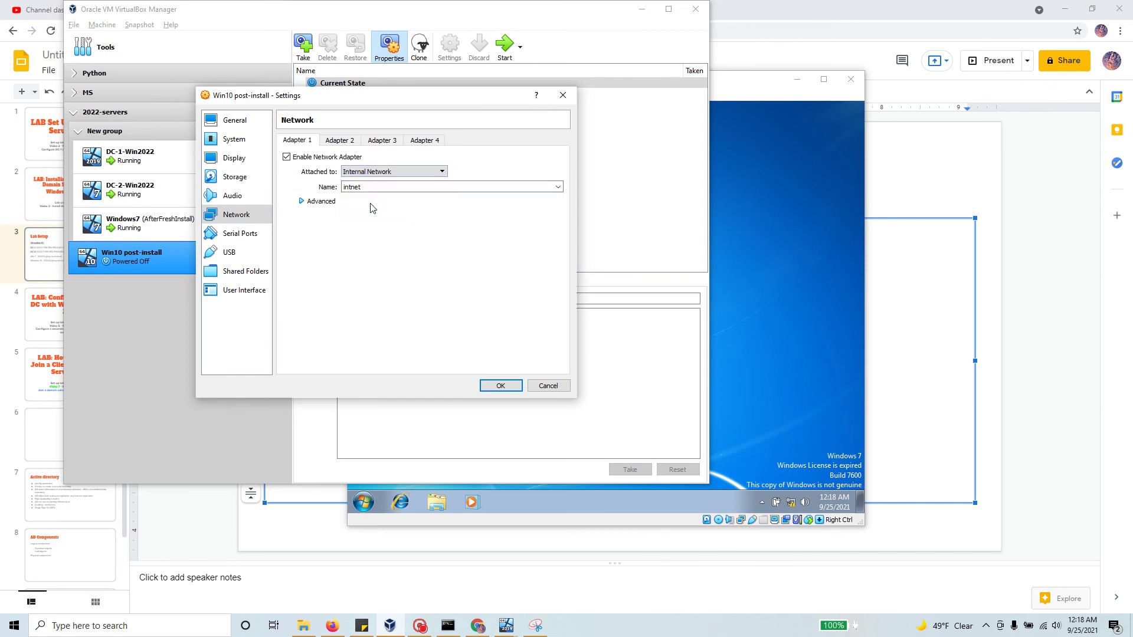
{"action": "left_click", "coordinate": [520, 386]}
{"action": "right_click", "coordinate": [177, 258]}
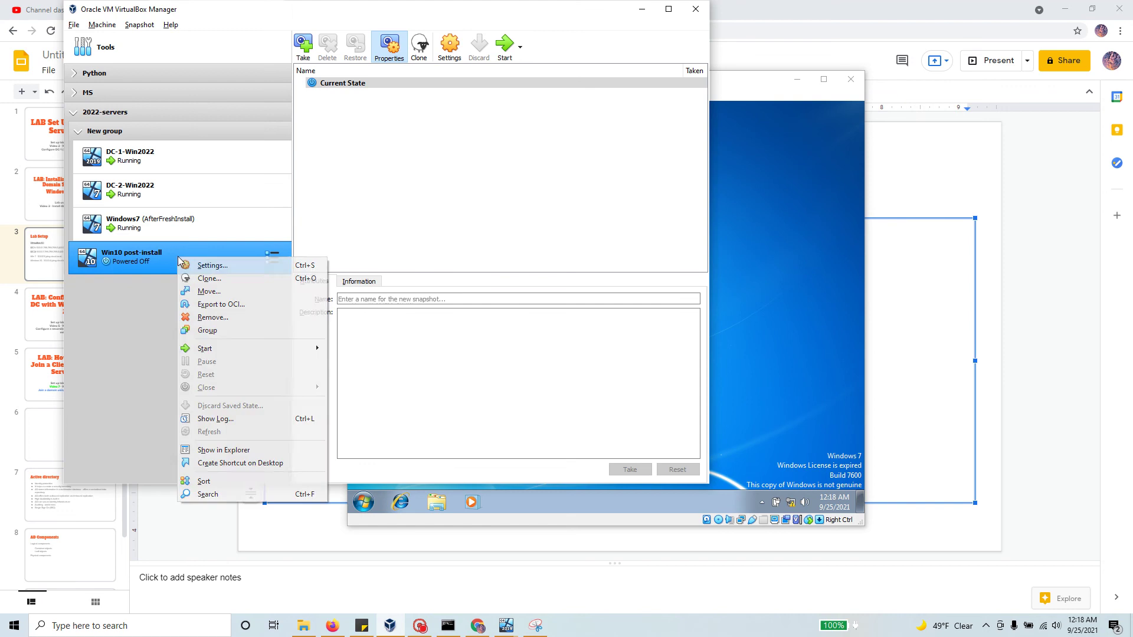
{"action": "left_click", "coordinate": [139, 261]}
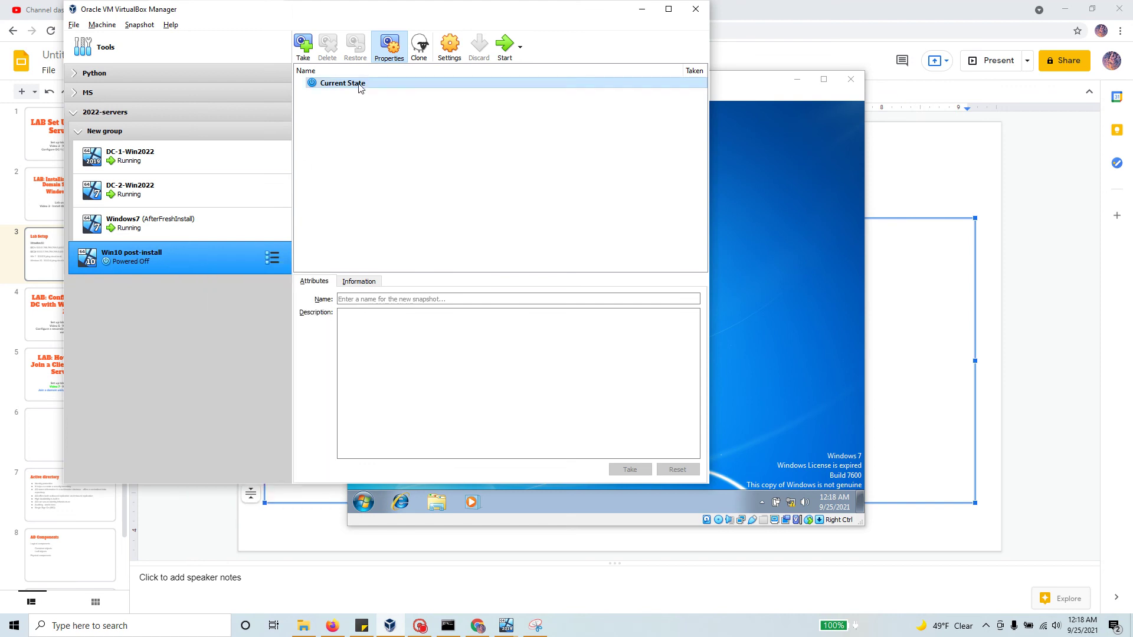
Step: Start the Win10 post-install VM in scaled mode, then widen and reposition its window
{"action": "left_click", "coordinate": [502, 54]}
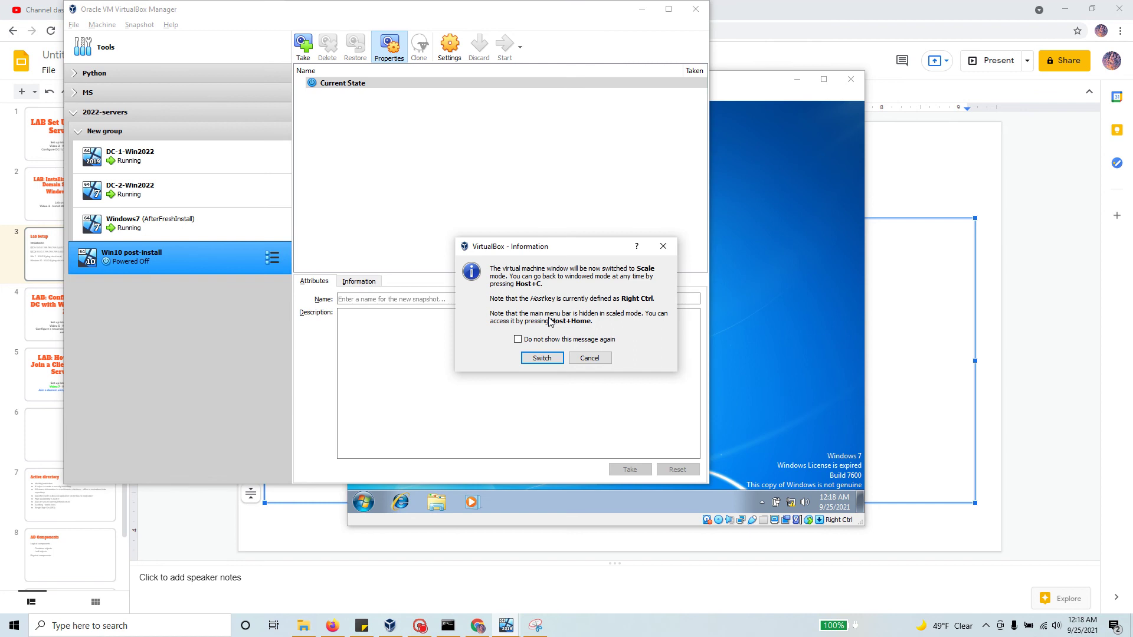
{"action": "left_click", "coordinate": [558, 357]}
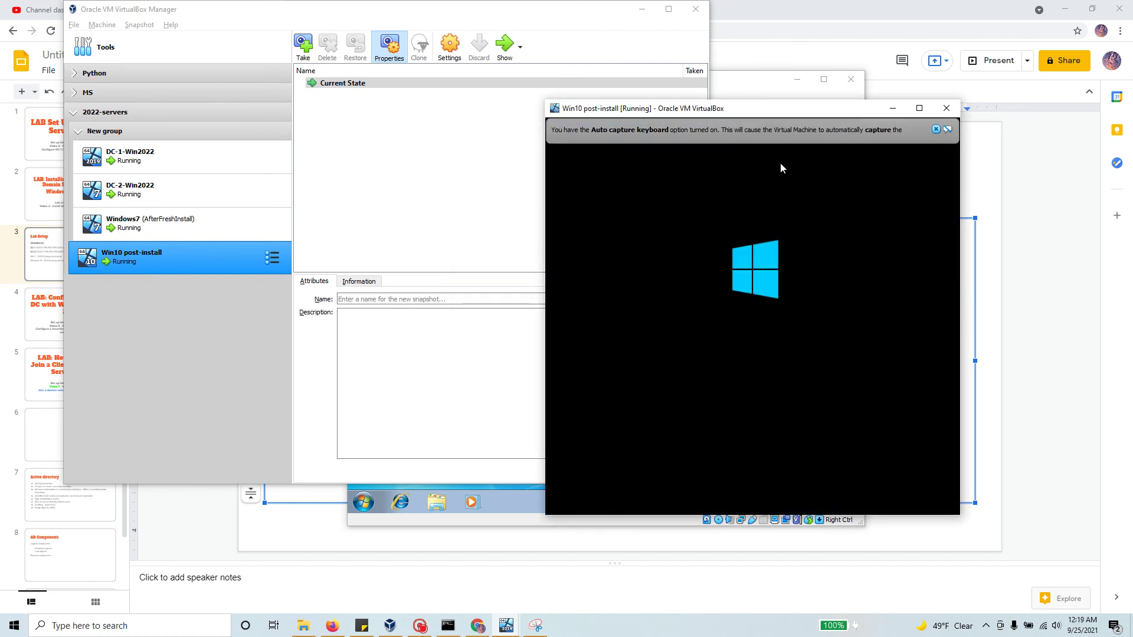
{"action": "left_click", "coordinate": [936, 129]}
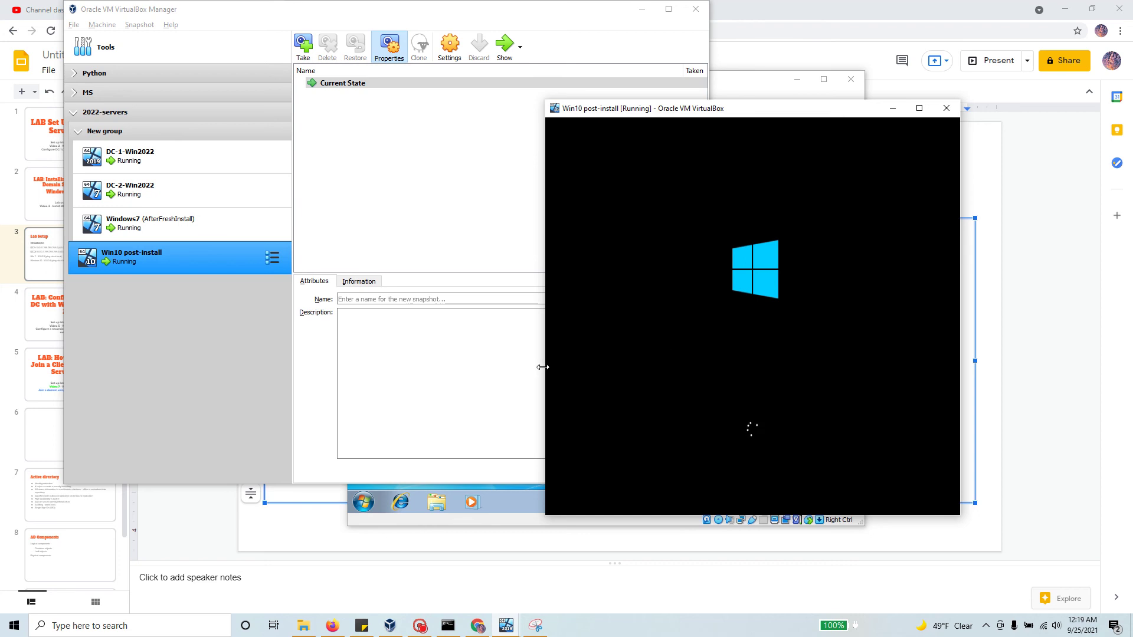
{"action": "left_click_drag", "start_coordinate": [545, 365], "coordinate": [417, 359]}
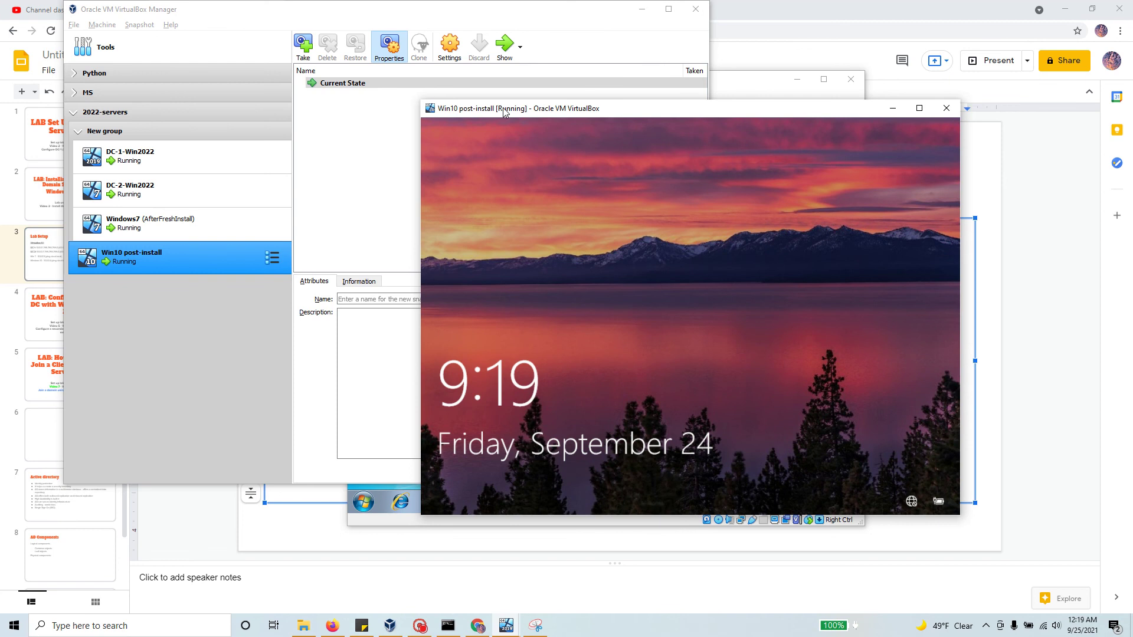
{"action": "left_click_drag", "start_coordinate": [505, 112], "coordinate": [436, 37]}
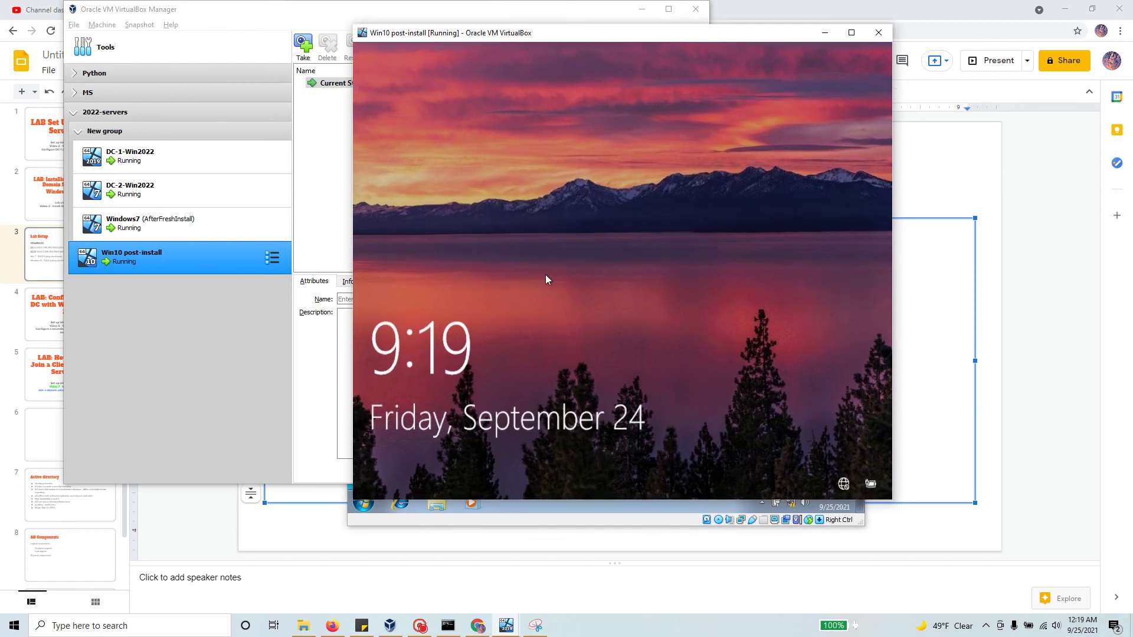
Step: Unlock the guest and sign in with the account password, retrying once after a failed attempt
{"action": "left_click", "coordinate": [647, 370]}
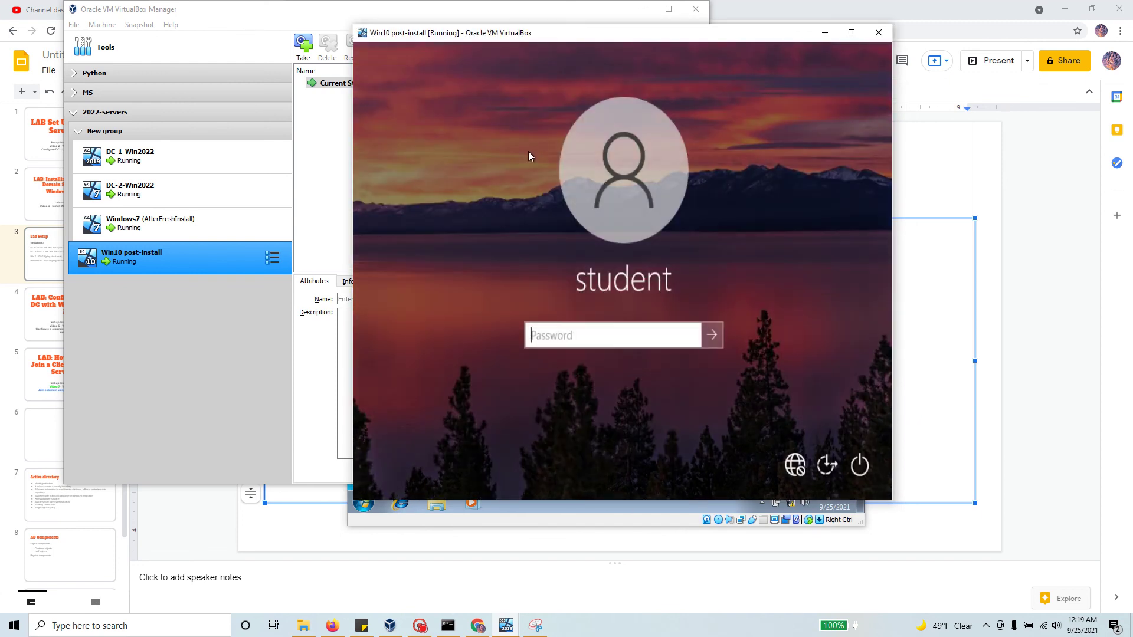
{"action": "type", "text": "Pa"}
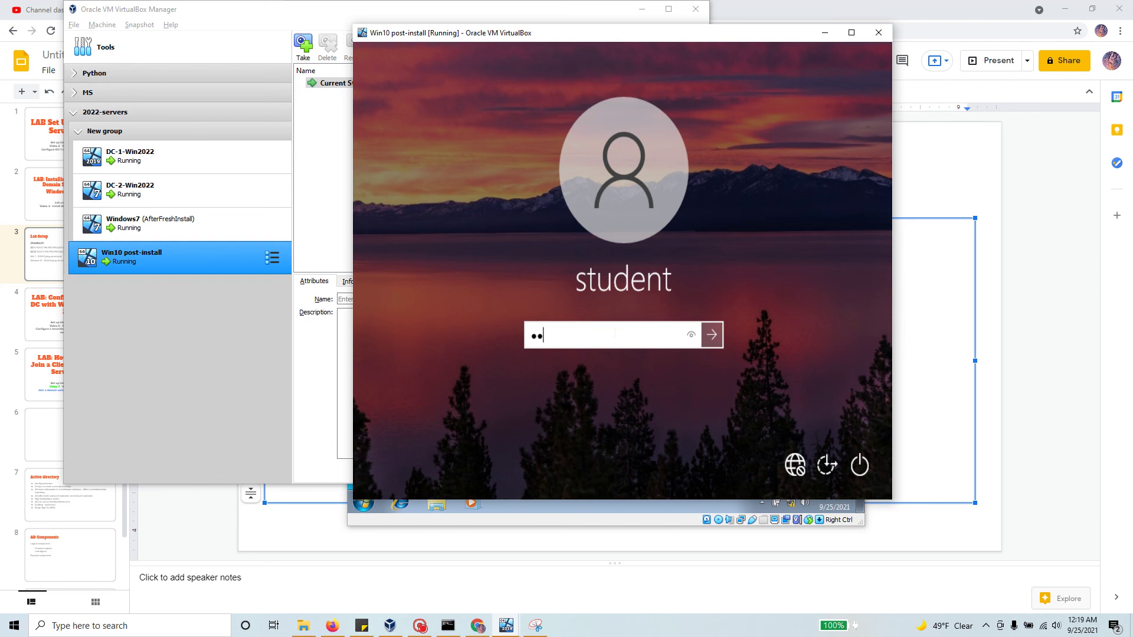
{"action": "type", "text": "$$w0r"}
{"action": "key", "text": "Return"}
{"action": "key", "text": "Return"}
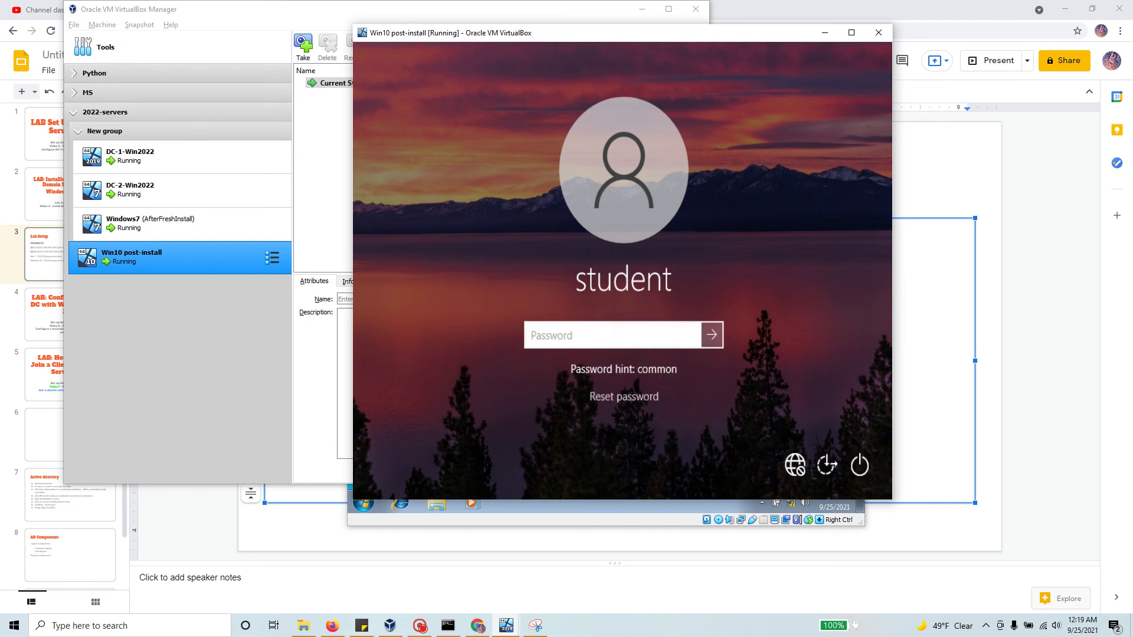
{"action": "type", "text": "Pa$$w0r"}
{"action": "key", "text": "Return"}
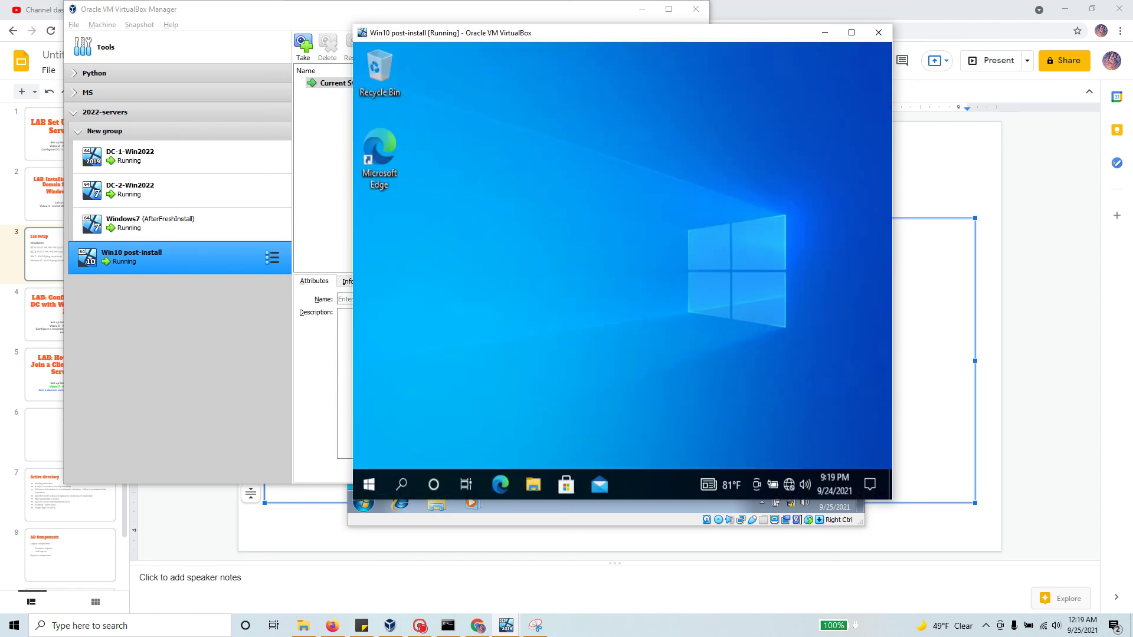
Step: Search for 'cmd' in the Win10 guest's Windows search
{"action": "left_click", "coordinate": [369, 485]}
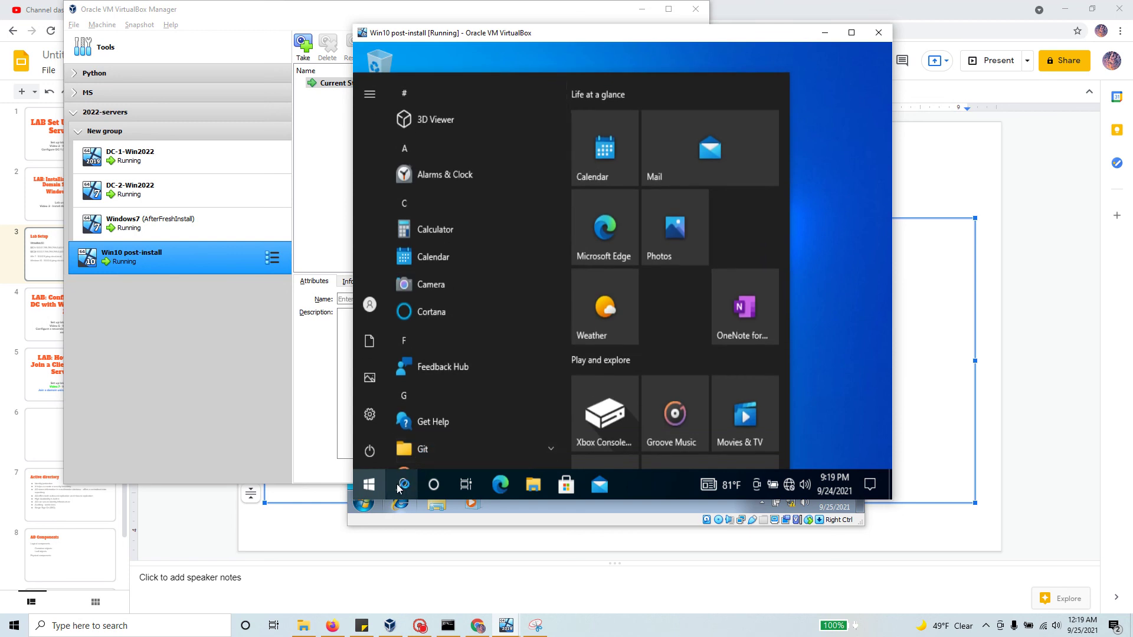
{"action": "left_click", "coordinate": [401, 485]}
{"action": "type", "text": "cmd"}
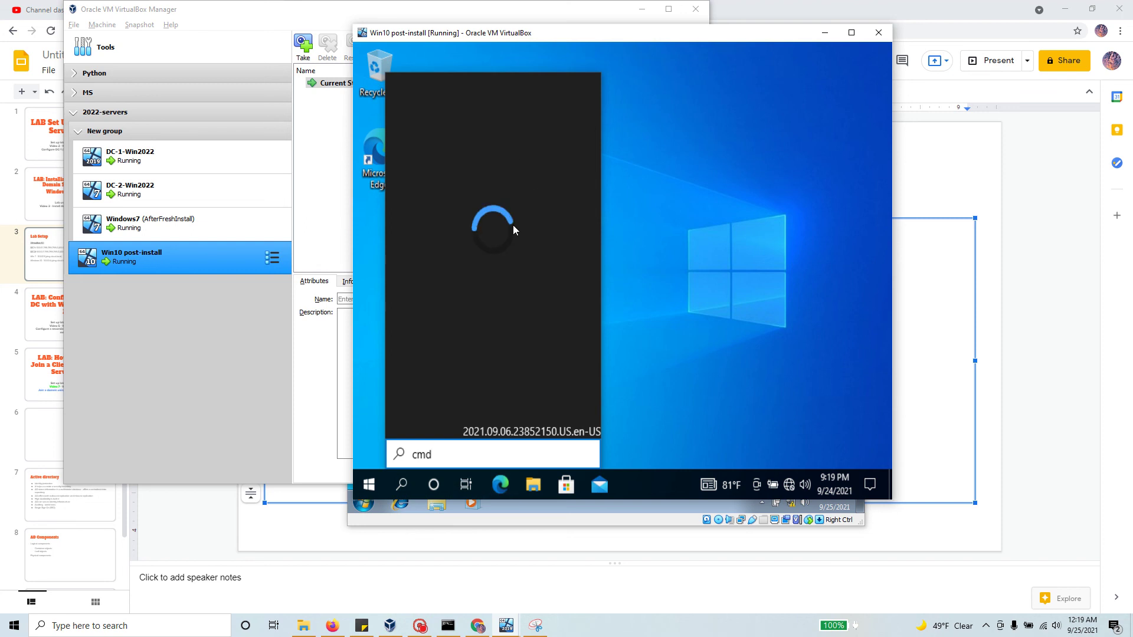
{"action": "mouse_move", "coordinate": [506, 633]}
Step: Power off the Windows7 and DC-2-Win2022 VMs, then bring the Win10 window back
{"action": "left_click", "coordinate": [536, 578]}
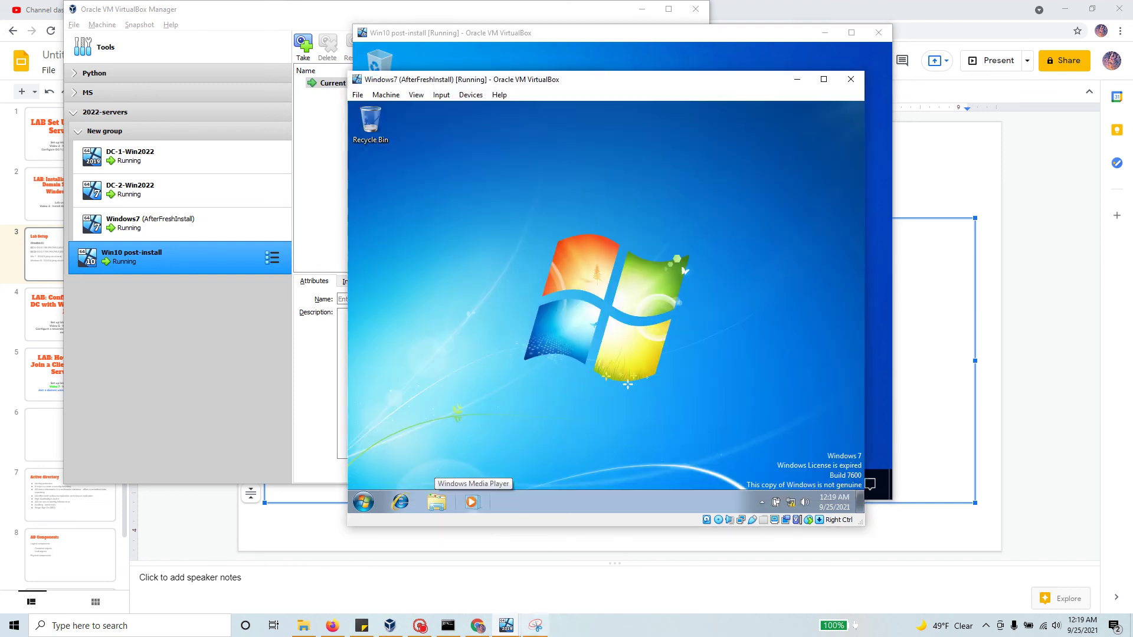
{"action": "left_click", "coordinate": [847, 82]}
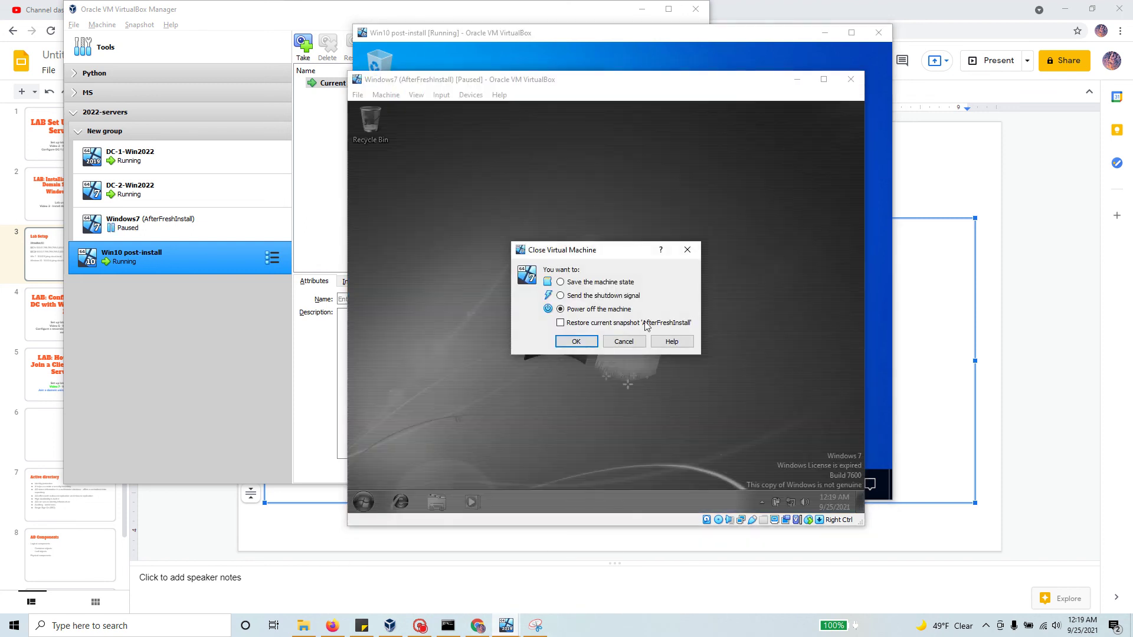
{"action": "left_click", "coordinate": [576, 341]}
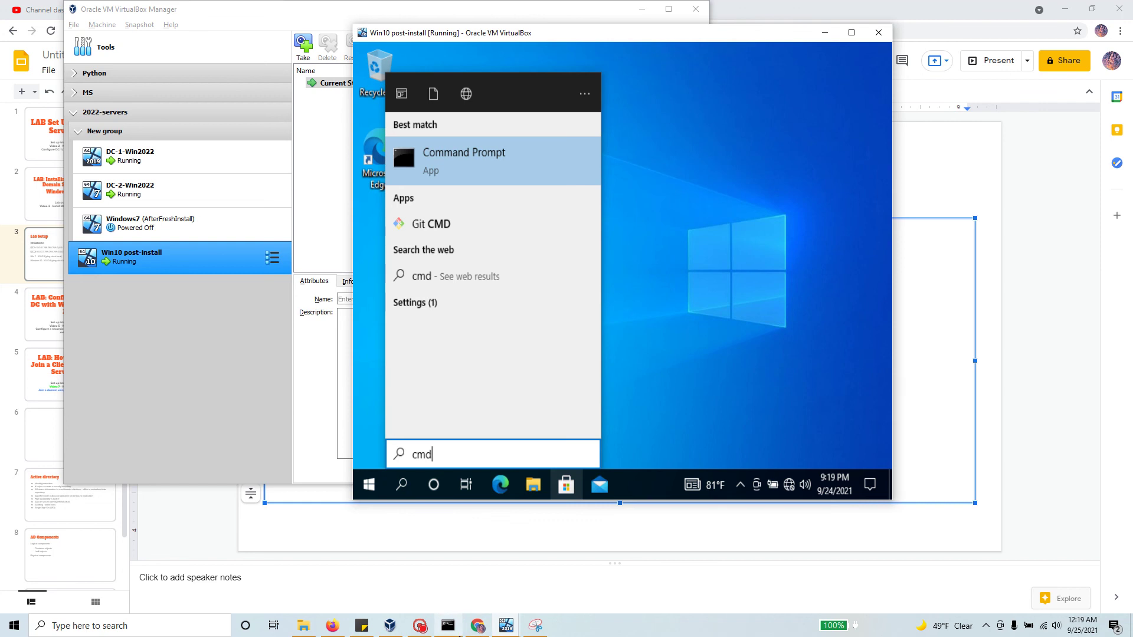
{"action": "left_click", "coordinate": [390, 626]}
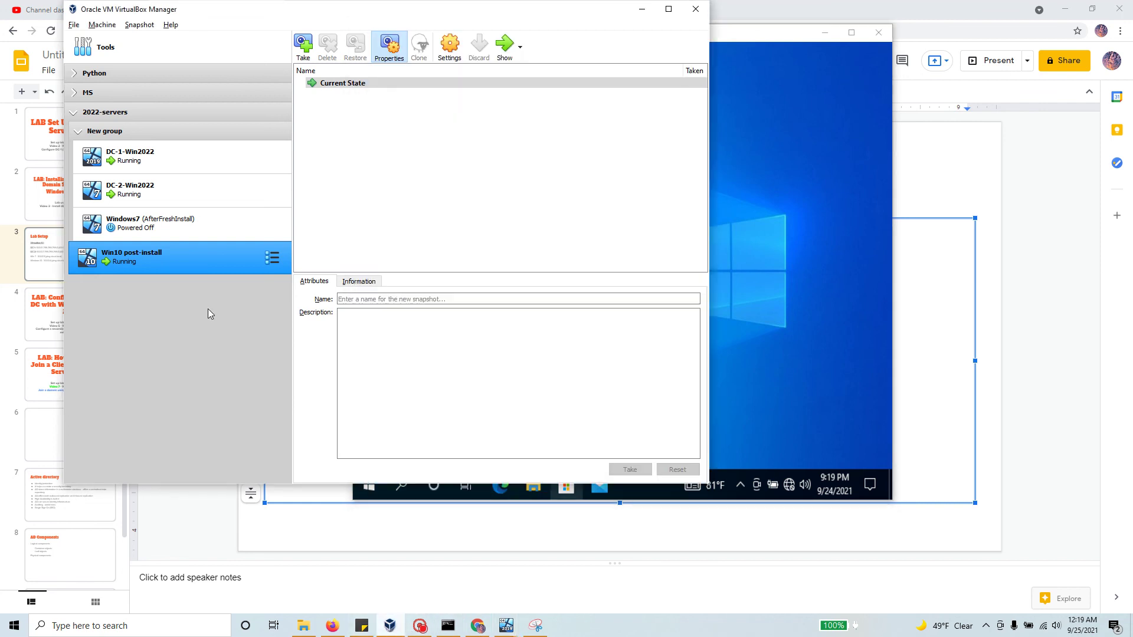
{"action": "left_click", "coordinate": [168, 194]}
{"action": "left_click", "coordinate": [503, 47]}
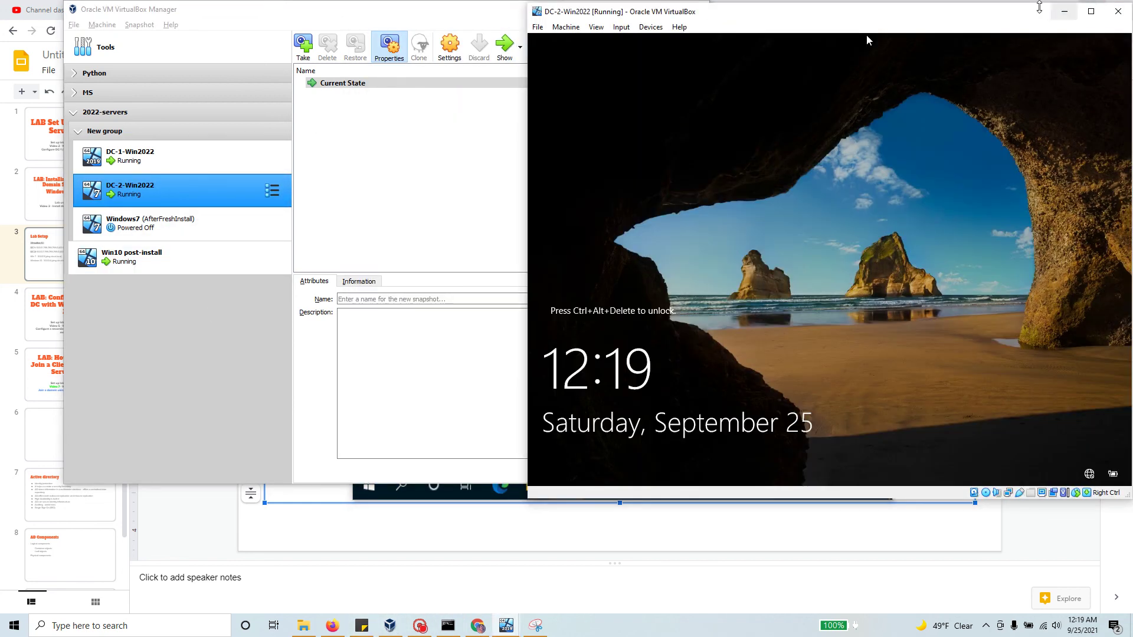
{"action": "left_click_drag", "start_coordinate": [866, 34], "coordinate": [780, 47]}
{"action": "left_click", "coordinate": [1032, 23]}
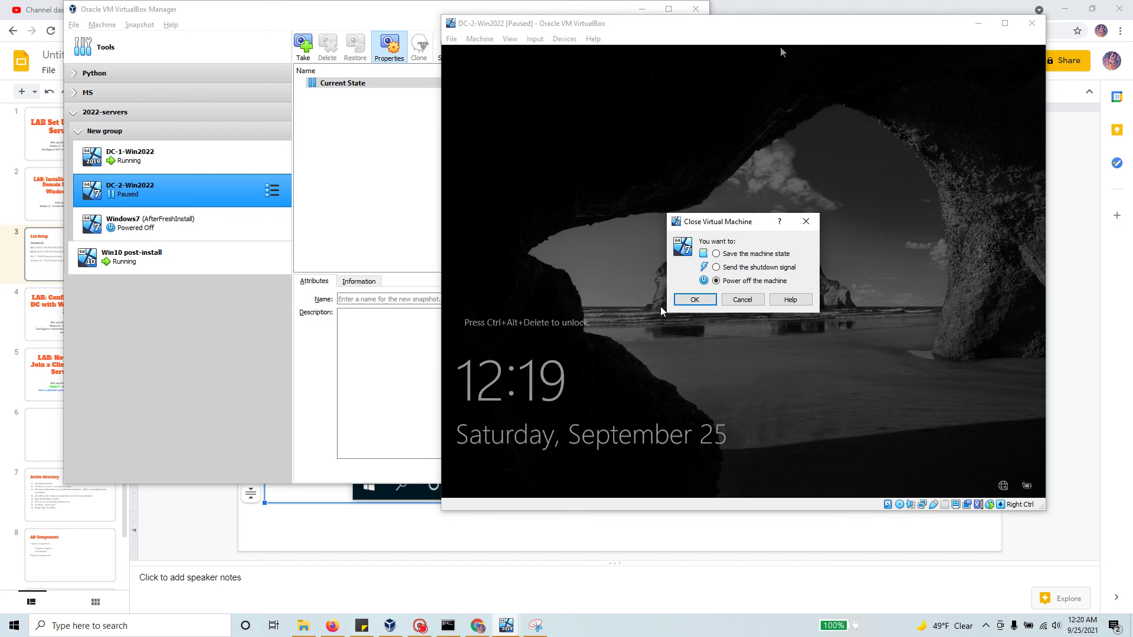
{"action": "left_click", "coordinate": [682, 298]}
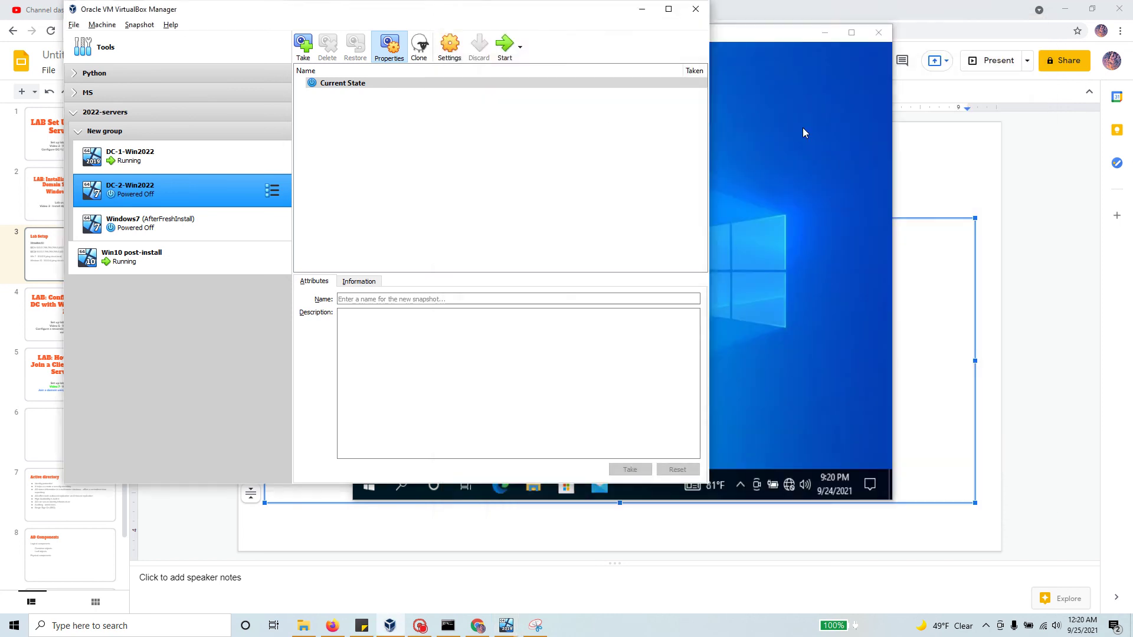
{"action": "left_click", "coordinate": [767, 35]}
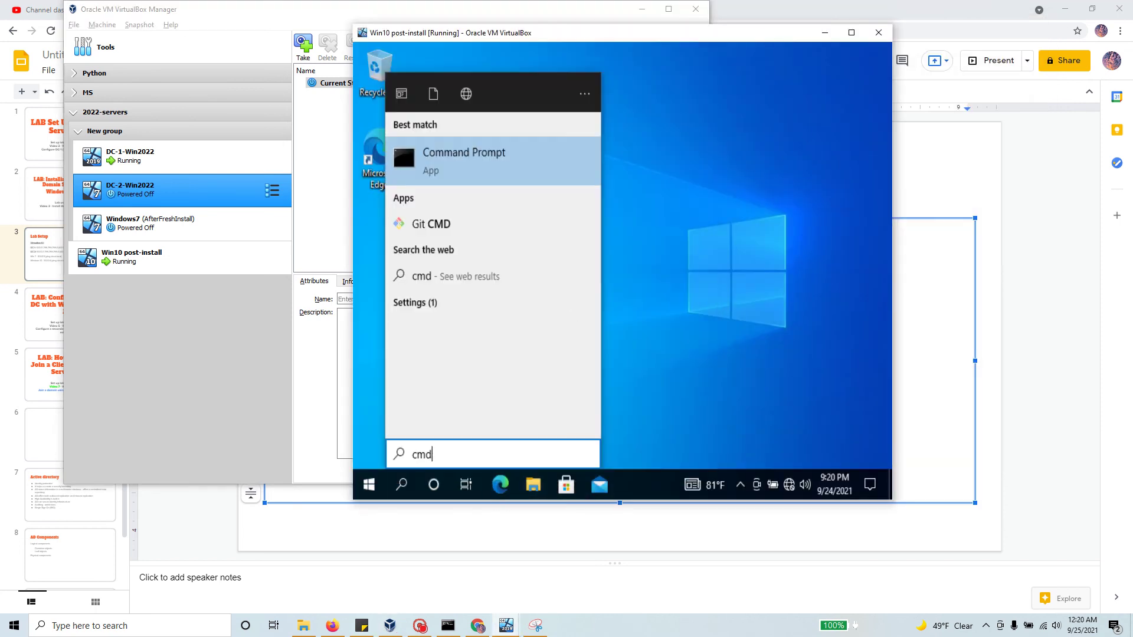
Step: Launch Command Prompt in the Win10 guest by searching 'cmd'
{"action": "left_click", "coordinate": [369, 484]}
{"action": "left_click", "coordinate": [434, 485]}
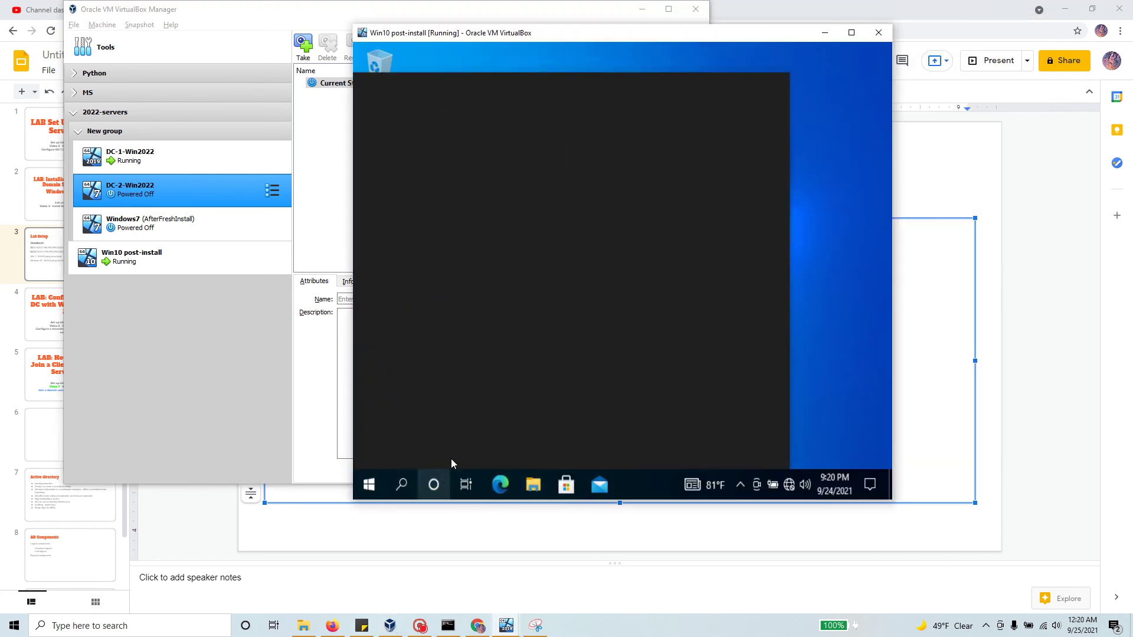
{"action": "left_click", "coordinate": [406, 483]}
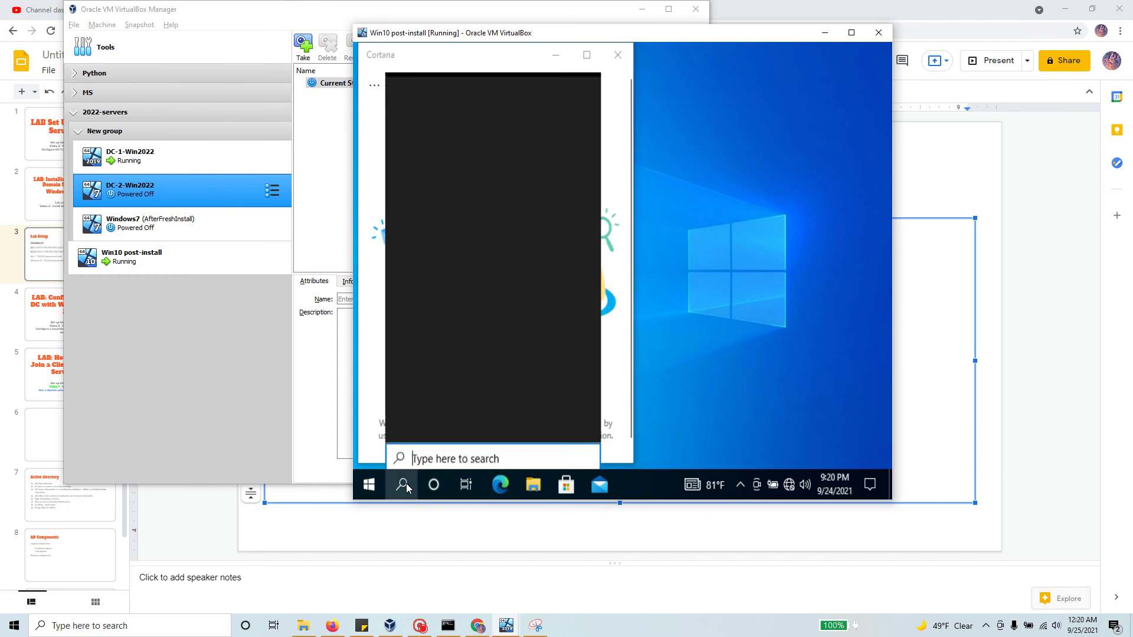
{"action": "type", "text": "cmd"}
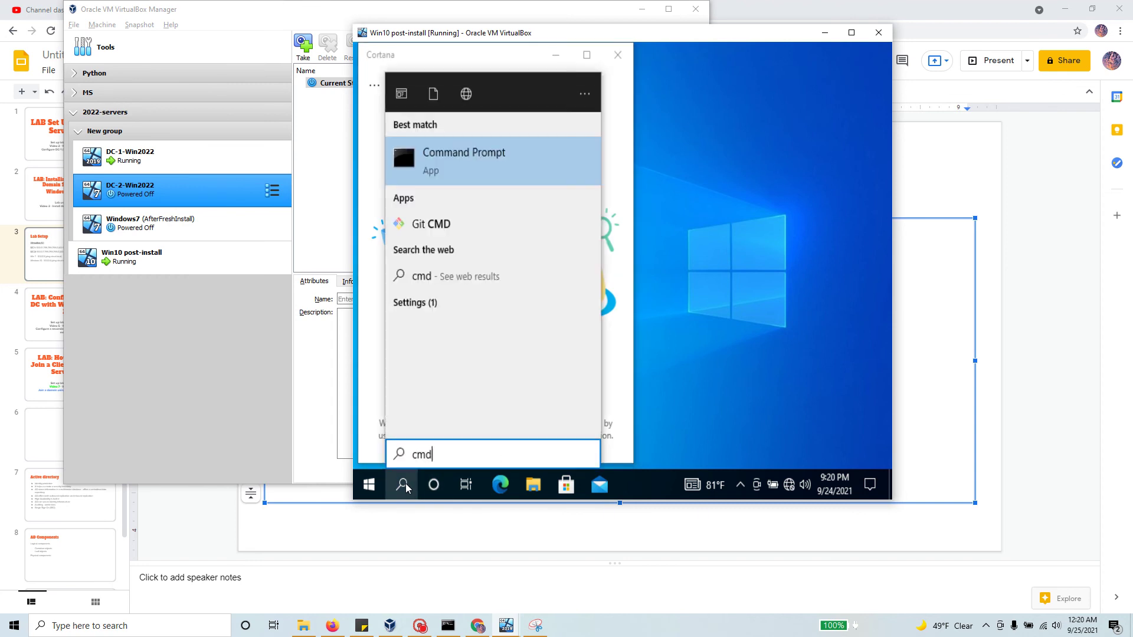
{"action": "left_click", "coordinate": [458, 155]}
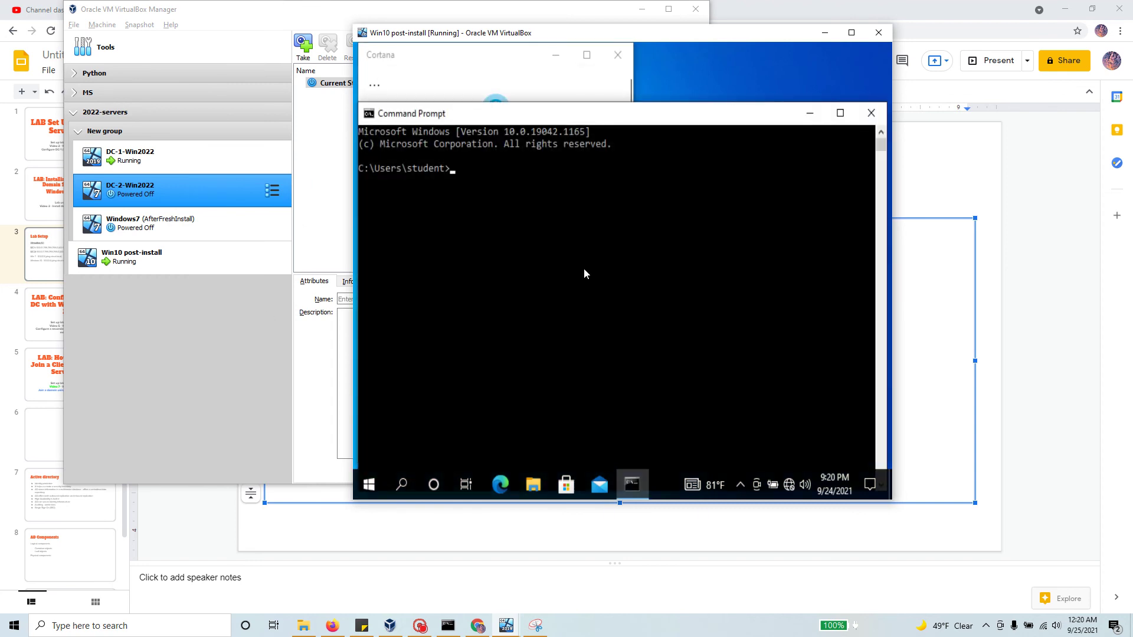
Step: Run ipconfig and select the autoconfigured IPv4 address 169.254.248.137
{"action": "type", "text": "ipconfig"}
{"action": "key", "text": "Return"}
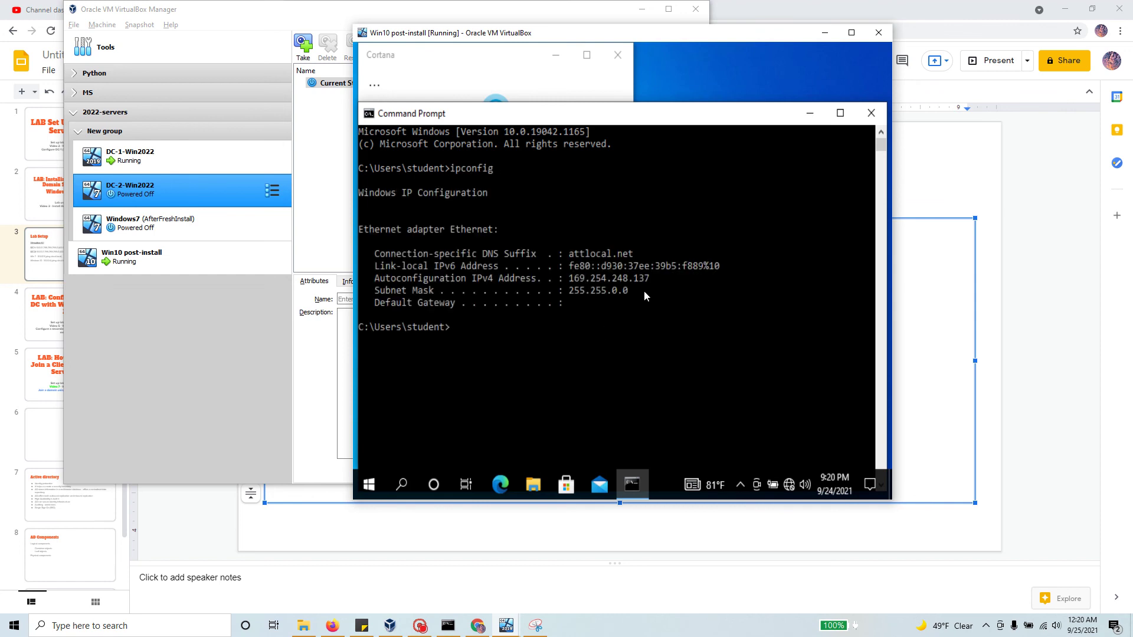
{"action": "left_click_drag", "start_coordinate": [660, 278], "coordinate": [569, 282]}
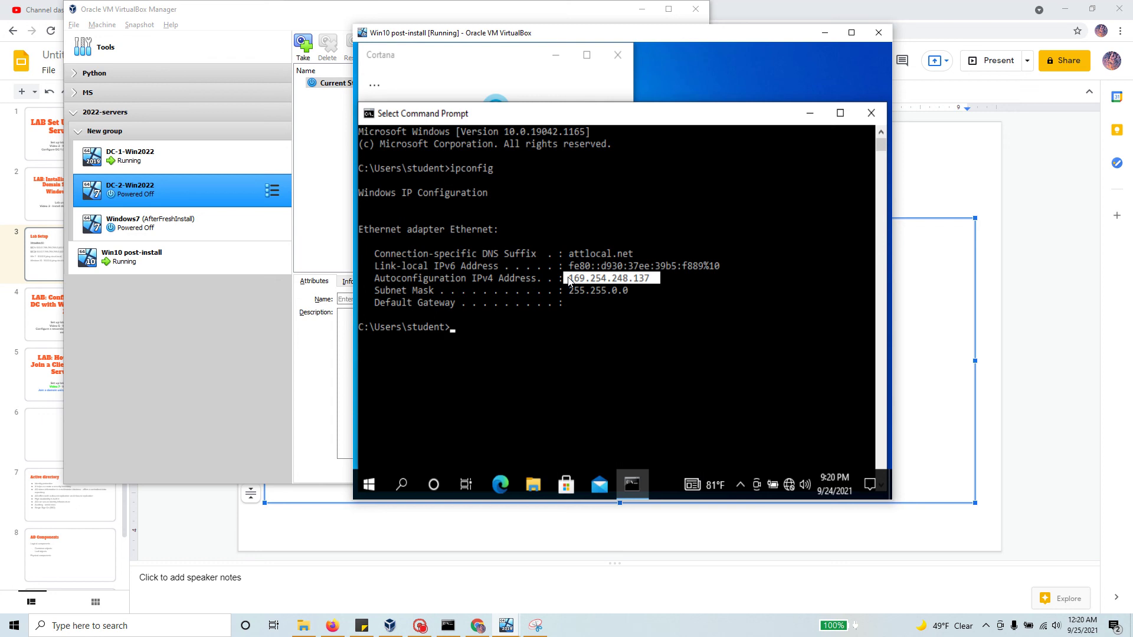
{"action": "right_click", "coordinate": [790, 484]}
Step: Open the Ethernet adapter's IPv4 properties from Network & Internet settings
{"action": "left_click", "coordinate": [781, 465]}
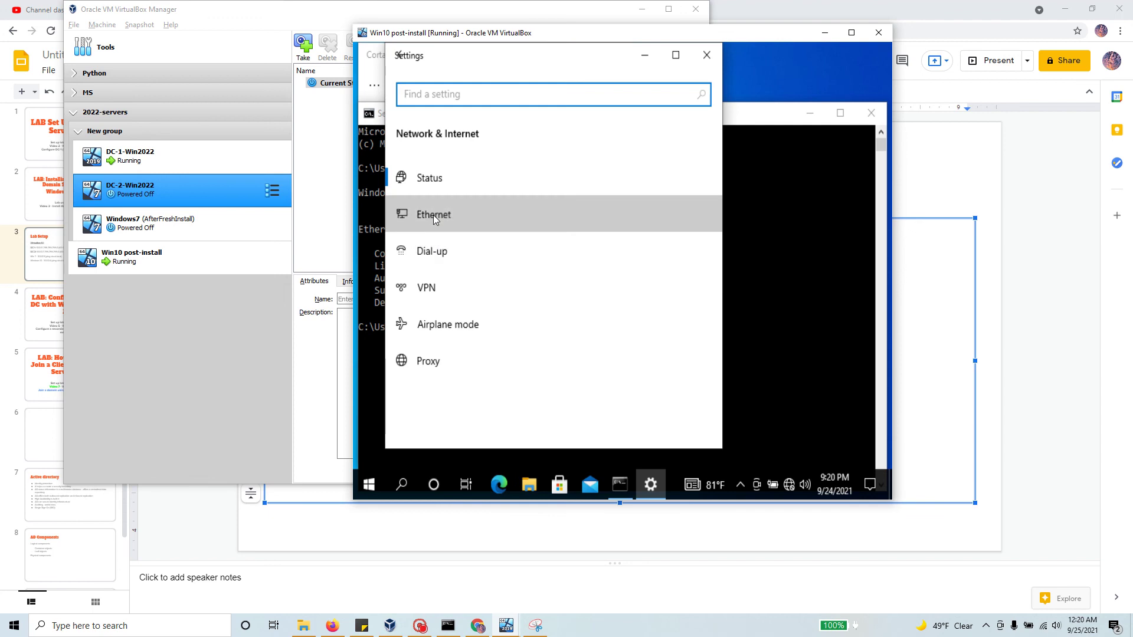
{"action": "left_click", "coordinate": [433, 215]}
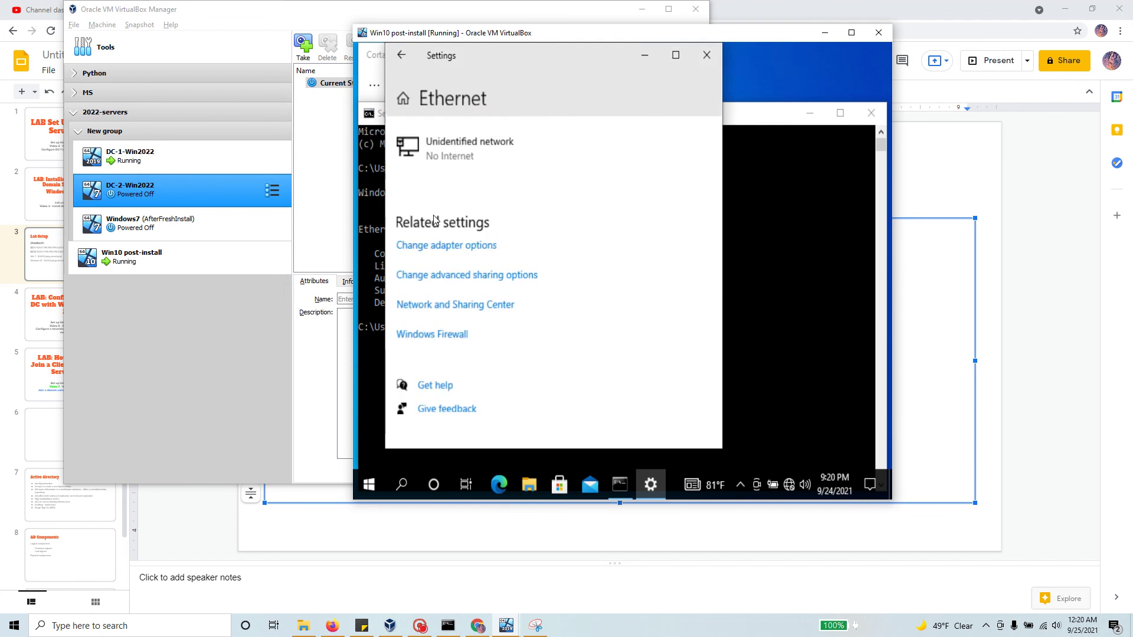
{"action": "left_click", "coordinate": [469, 251]}
{"action": "double_click", "coordinate": [440, 146]}
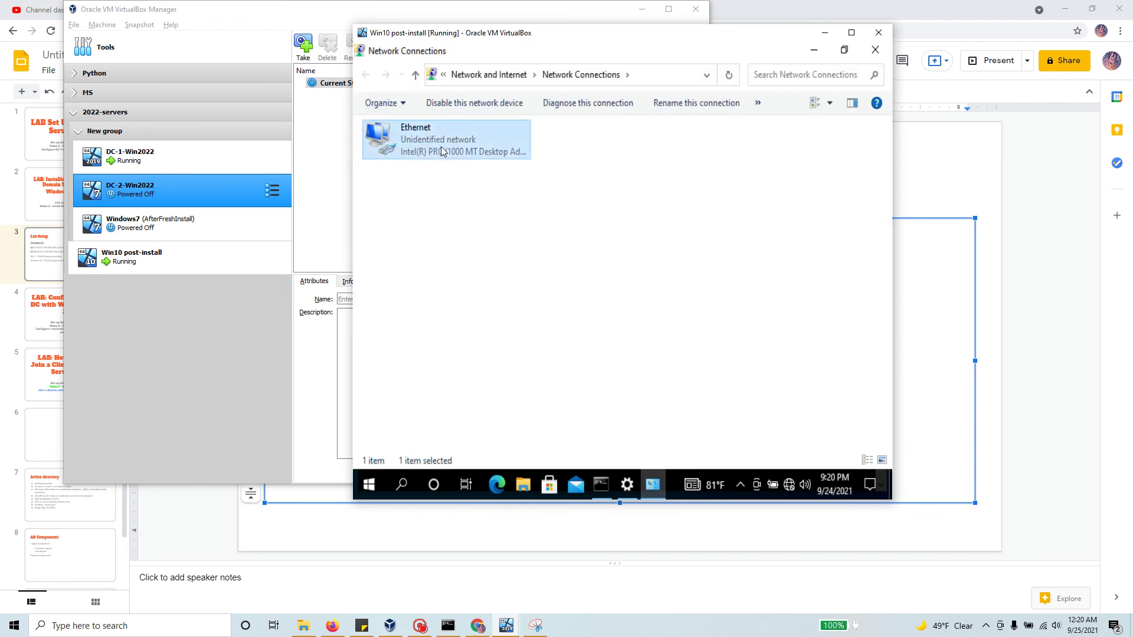
{"action": "left_click", "coordinate": [544, 390]}
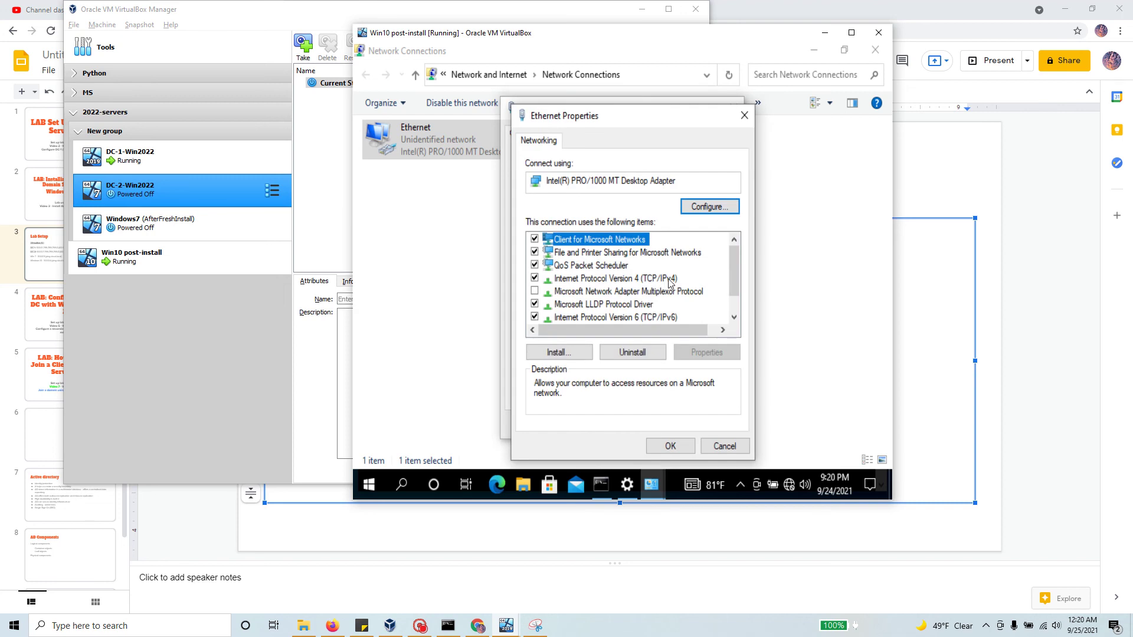
{"action": "left_click", "coordinate": [670, 282]}
{"action": "double_click", "coordinate": [670, 283]}
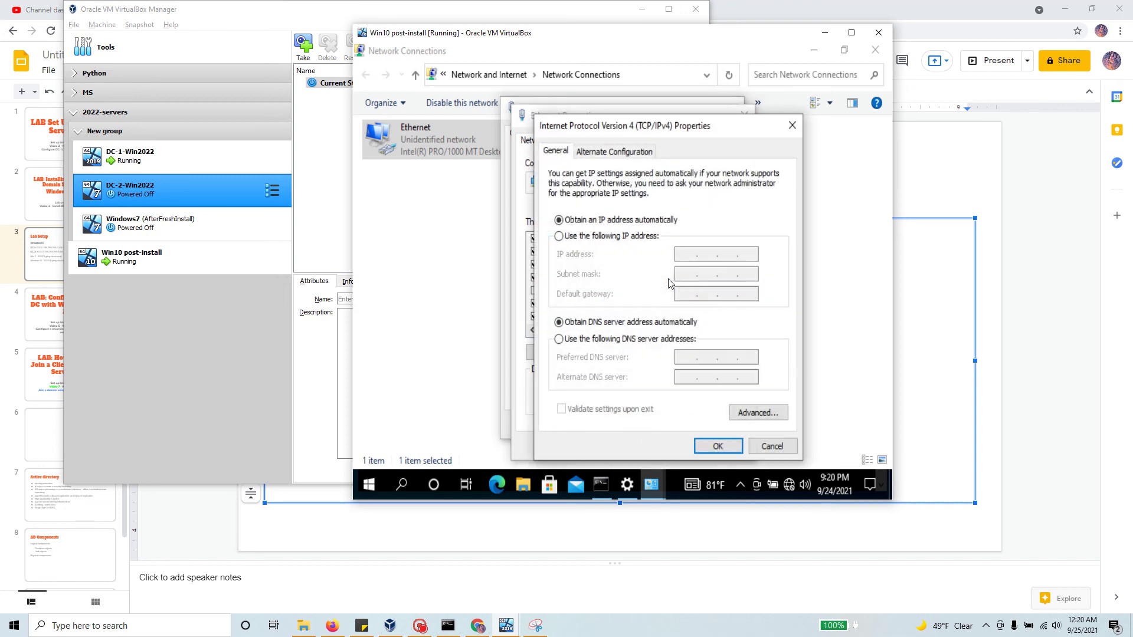
Step: Switch to a manual IP and enter mask 255.255.255.0 and gateway 10.0.0.1
{"action": "left_click", "coordinate": [558, 236]}
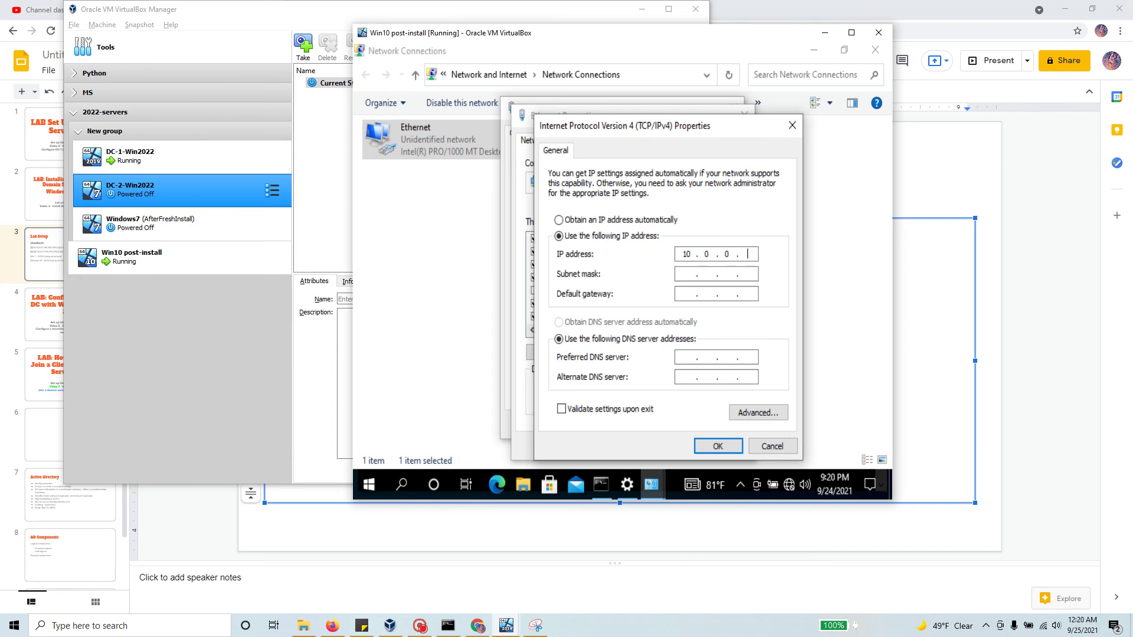
{"action": "key", "text": "Tab"}
{"action": "left_click", "coordinate": [692, 274]}
{"action": "type", "text": "255"}
{"action": "key", "text": "Tab"}
{"action": "type", "text": "55"}
{"action": "key", "text": "Tab"}
{"action": "type", "text": "0."}
{"action": "type", "text": "0."}
{"action": "type", "text": "1"}
{"action": "double_click", "coordinate": [686, 294]}
Step: Set preferred DNS to 10.0.0.1, apply, and allow the PC to be discoverable
{"action": "left_click", "coordinate": [687, 357]}
{"action": "type", "text": "10"}
{"action": "type", "text": ".0.0"}
{"action": "type", "text": "."}
{"action": "type", "text": "1"}
{"action": "left_click", "coordinate": [703, 446]}
{"action": "left_click", "coordinate": [676, 447]}
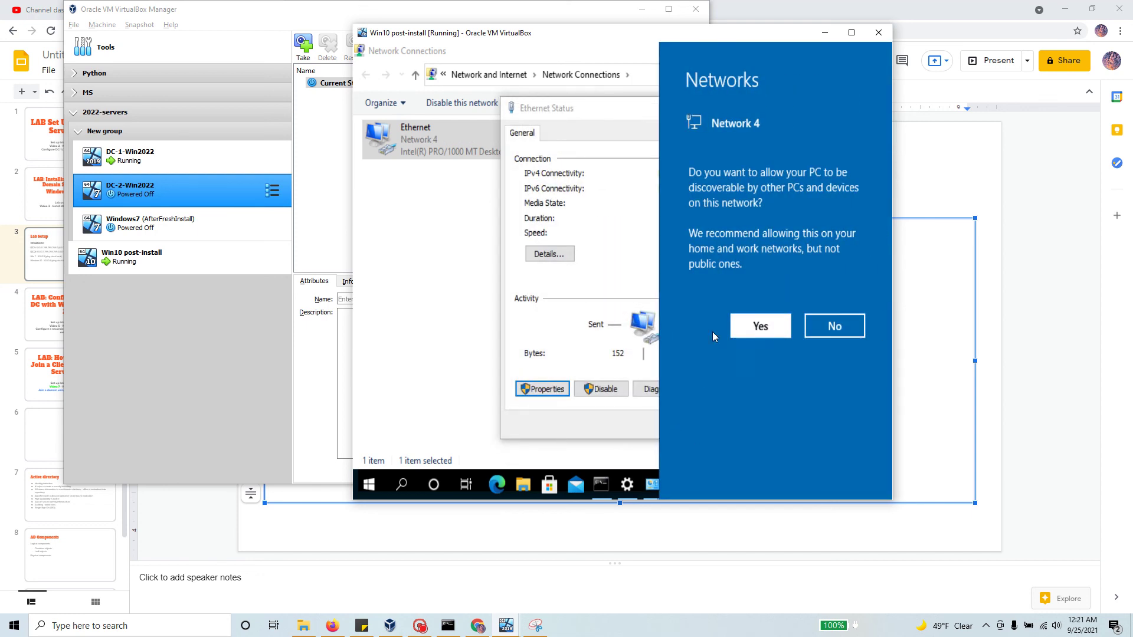
{"action": "left_click", "coordinate": [758, 327]}
{"action": "left_click", "coordinate": [714, 427]}
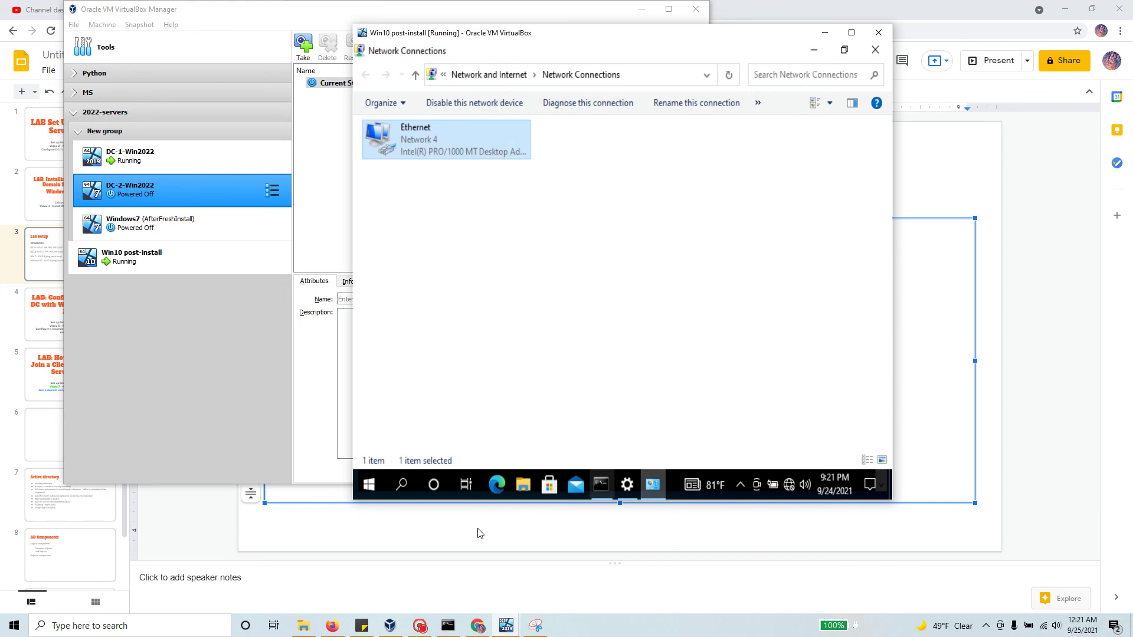
Step: Rerun ipconfig and copy the new 10.0.0.4 address details
{"action": "left_click", "coordinate": [602, 483]}
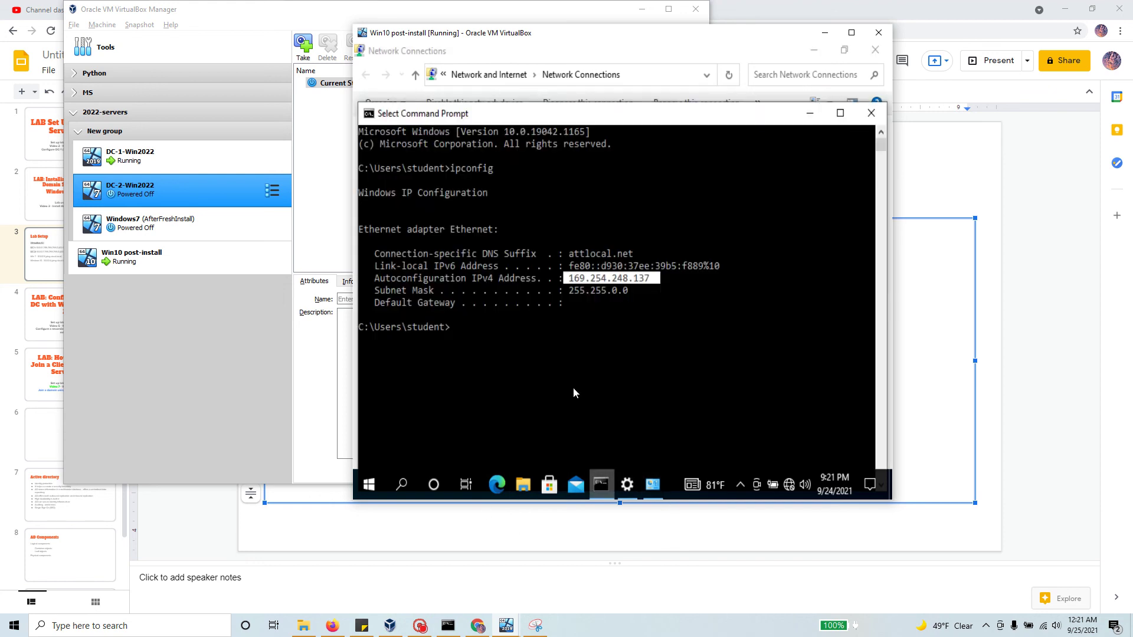
{"action": "left_click", "coordinate": [527, 348]}
{"action": "key", "text": "Up"}
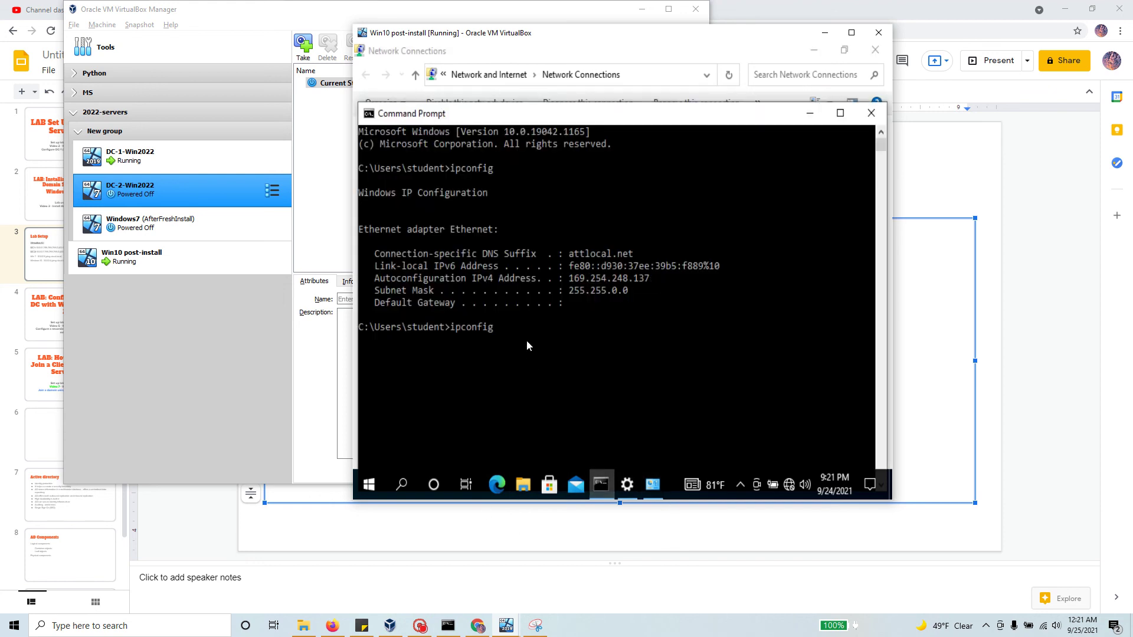
{"action": "key", "text": "Return"}
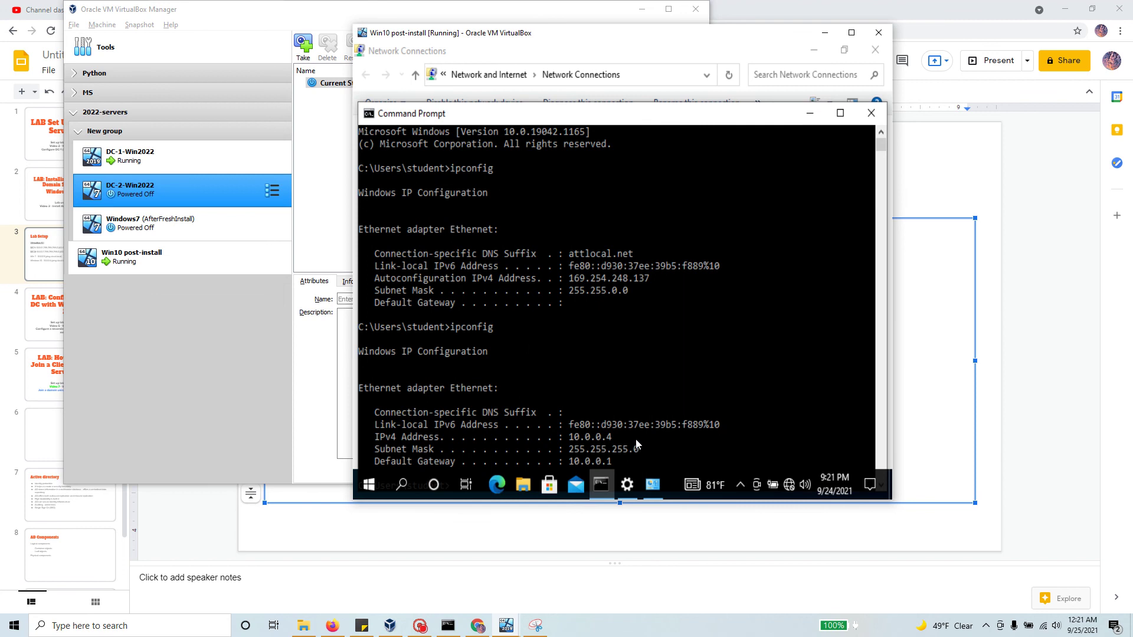
{"action": "left_click_drag", "start_coordinate": [625, 330], "coordinate": [363, 291]}
{"action": "right_click", "coordinate": [496, 378]}
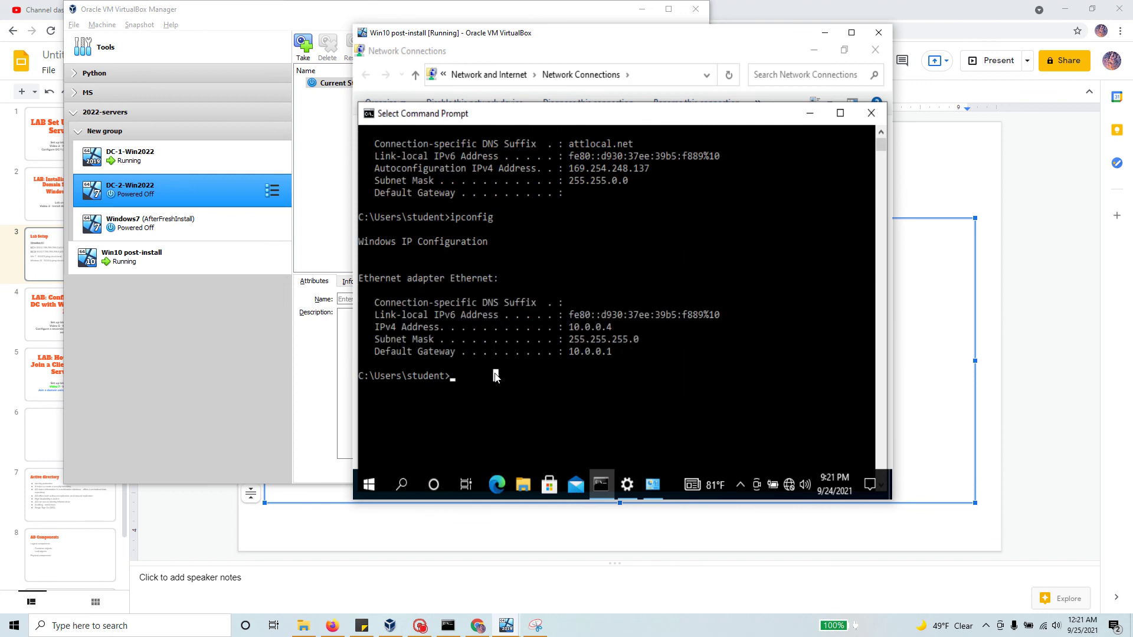
Step: Ping 10.0.0.1, then ping cloud.local
{"action": "type", "text": "ping 10.0.0"}
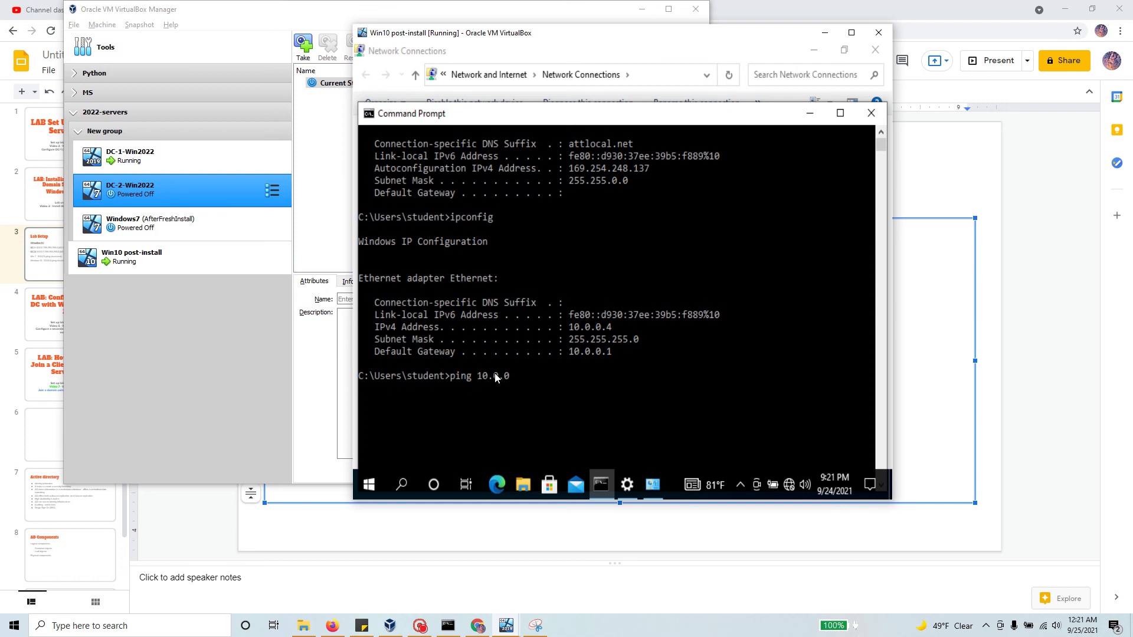
{"action": "type", "text": ".1"}
{"action": "key", "text": "Return"}
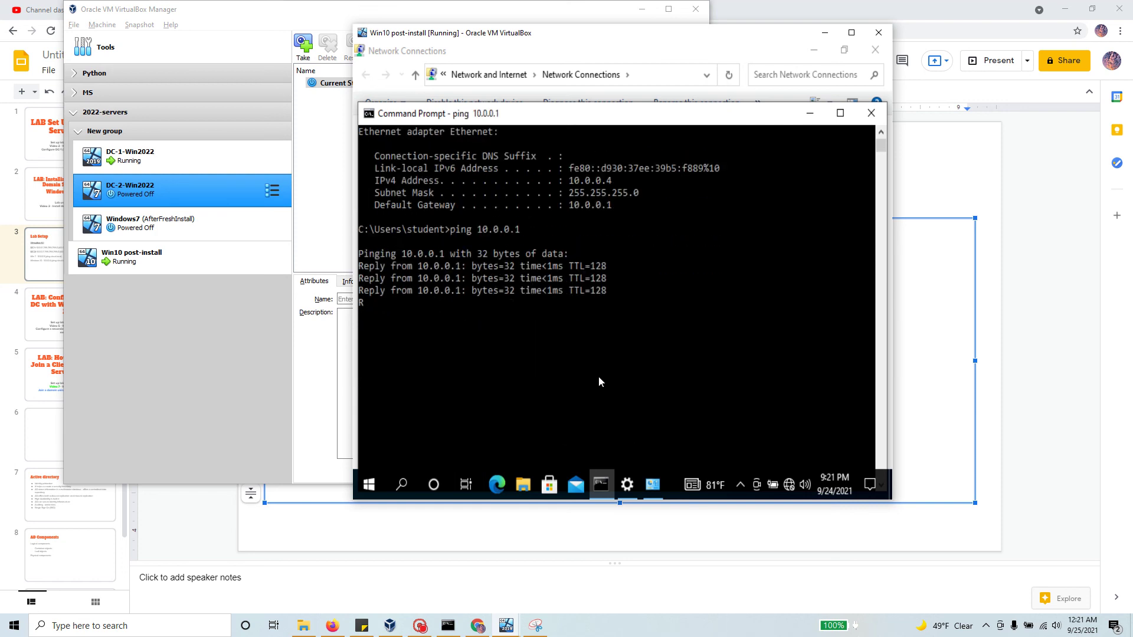
{"action": "scroll", "coordinate": [601, 374], "scroll_direction": "down", "scroll_amount": 2}
{"action": "key", "text": "Up"}
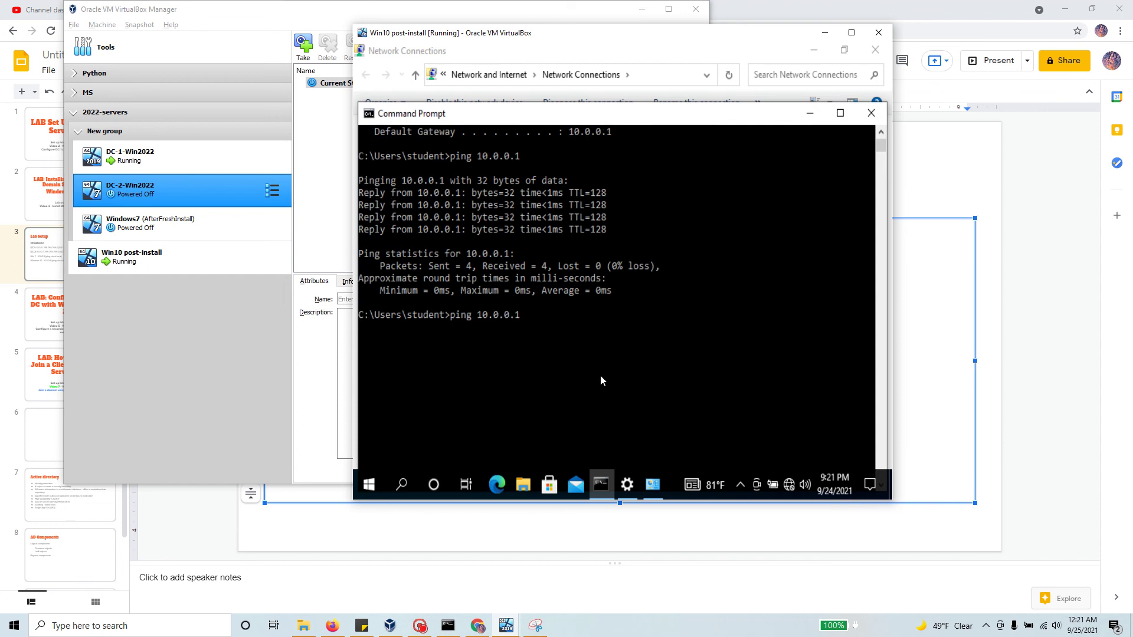
{"action": "key", "text": "BackSpace"}
{"action": "key", "text": "BackSpace"}
{"action": "key", "text": "BackSpace"}
{"action": "key", "text": "BackSpace"}
{"action": "key", "text": "BackSpace"}
{"action": "key", "text": "BackSpace"}
{"action": "key", "text": "BackSpace"}
{"action": "key", "text": "BackSpace"}
{"action": "key", "text": "BackSpace"}
{"action": "type", "text": "cy"}
{"action": "key", "text": "BackSpace"}
{"action": "type", "text": "loud.local"}
{"action": "key", "text": "Return"}
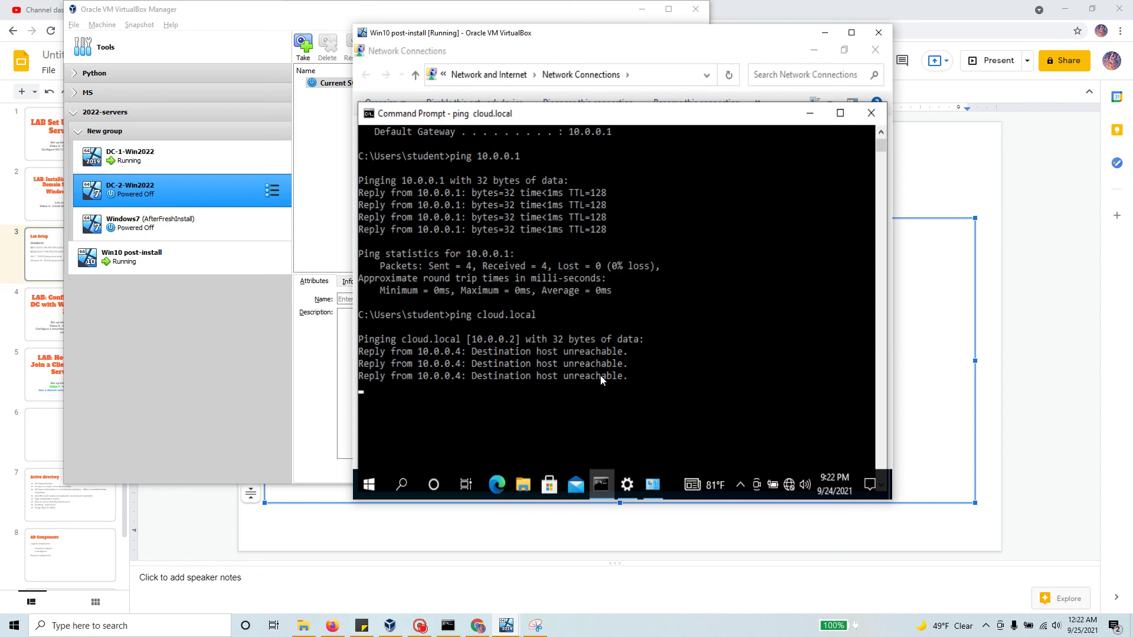
Step: Open Network & Internet settings from the tray network icon's menu
{"action": "left_click", "coordinate": [789, 490]}
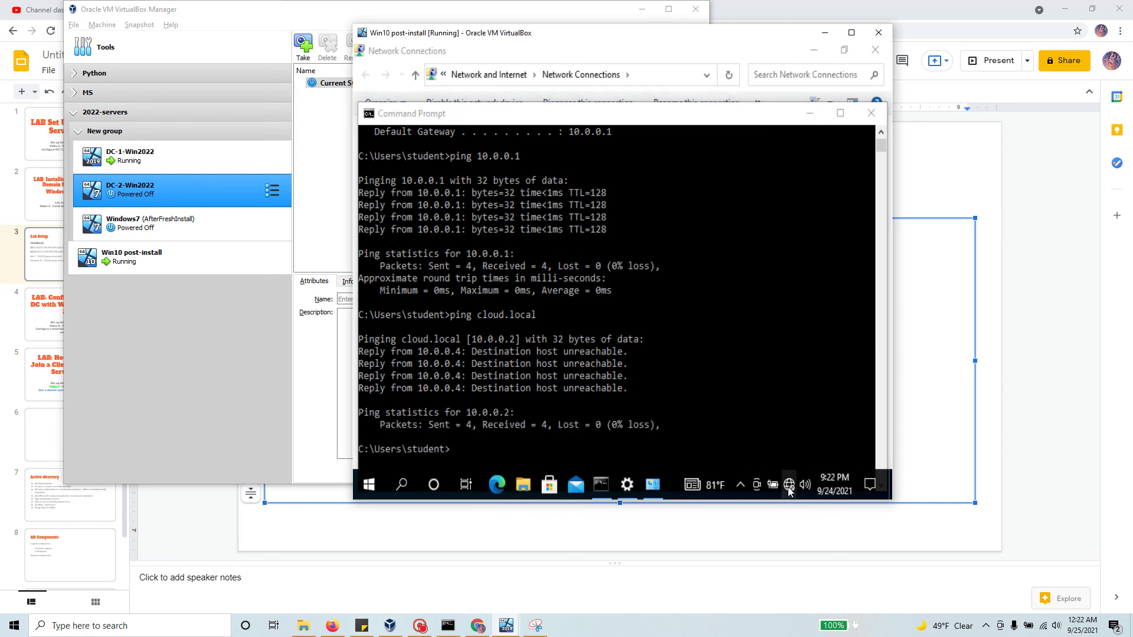
{"action": "right_click", "coordinate": [788, 487]}
{"action": "left_click", "coordinate": [788, 470]}
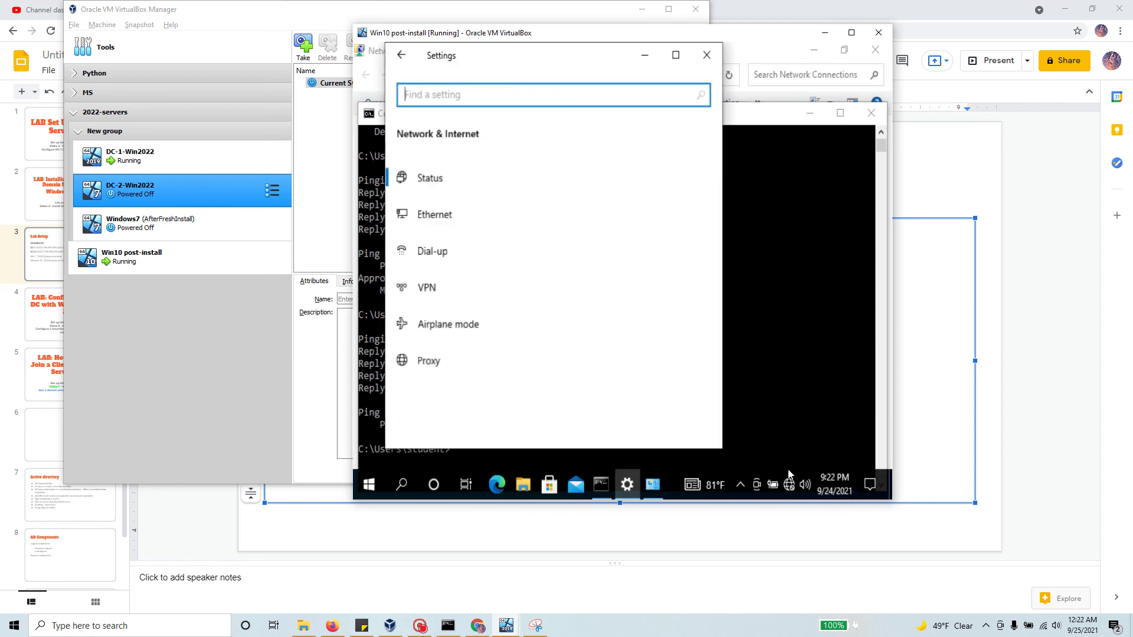
Step: Review Ethernet IPv4 values 10.0.0.4, 255.255.255.0, gateway and DNS 10.0.0.1, then OK and close
{"action": "left_click", "coordinate": [440, 215]}
{"action": "left_click", "coordinate": [461, 247]}
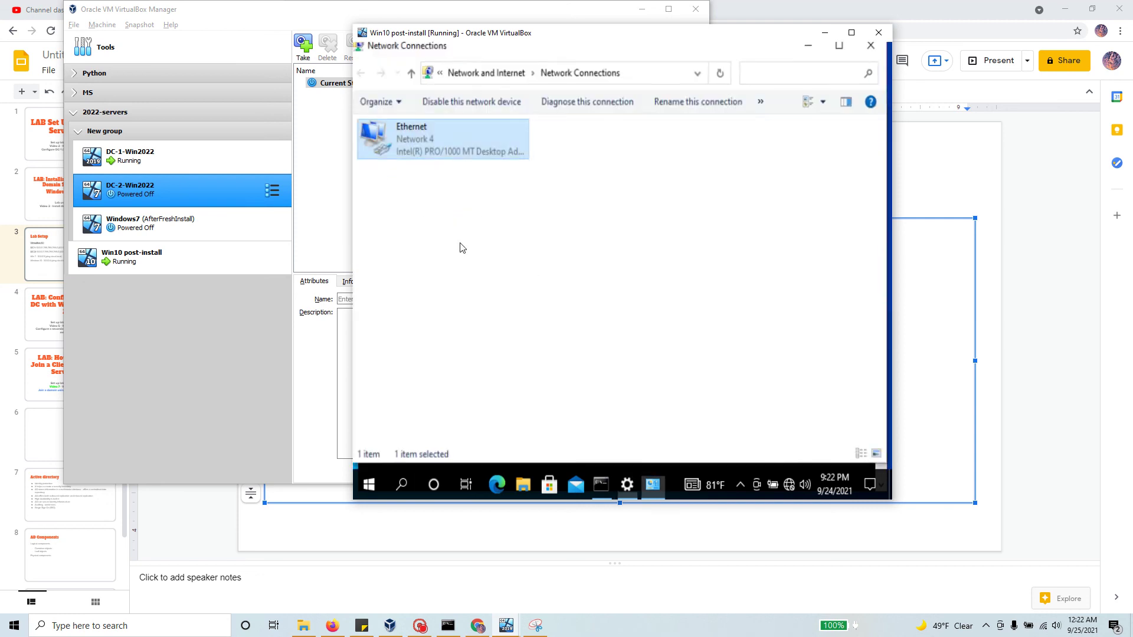
{"action": "double_click", "coordinate": [449, 147]}
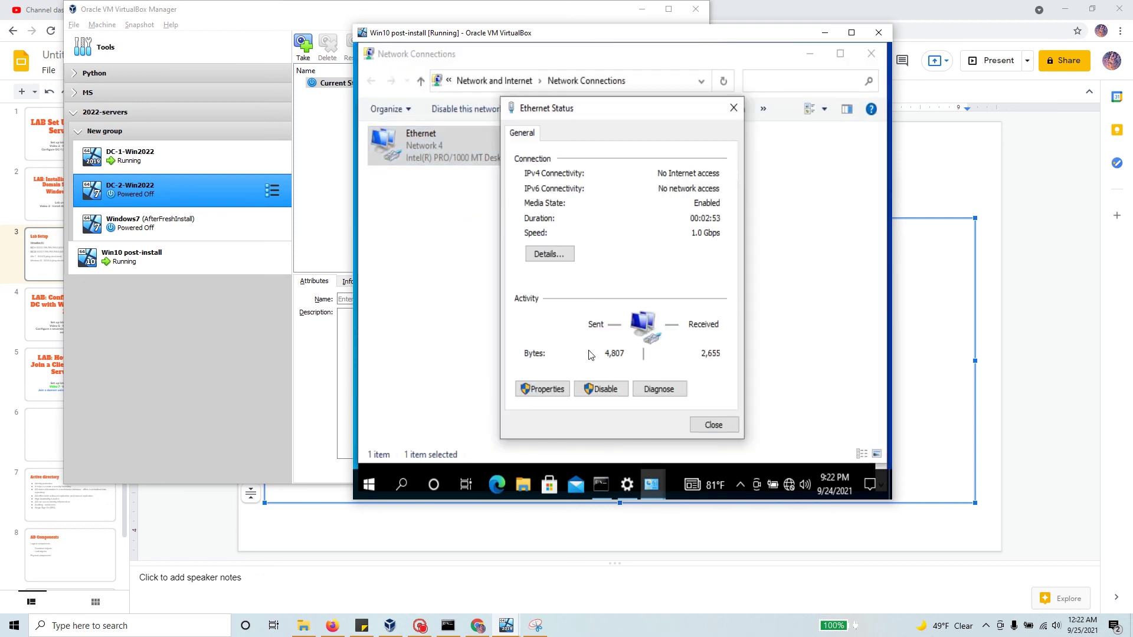
{"action": "left_click", "coordinate": [545, 389]}
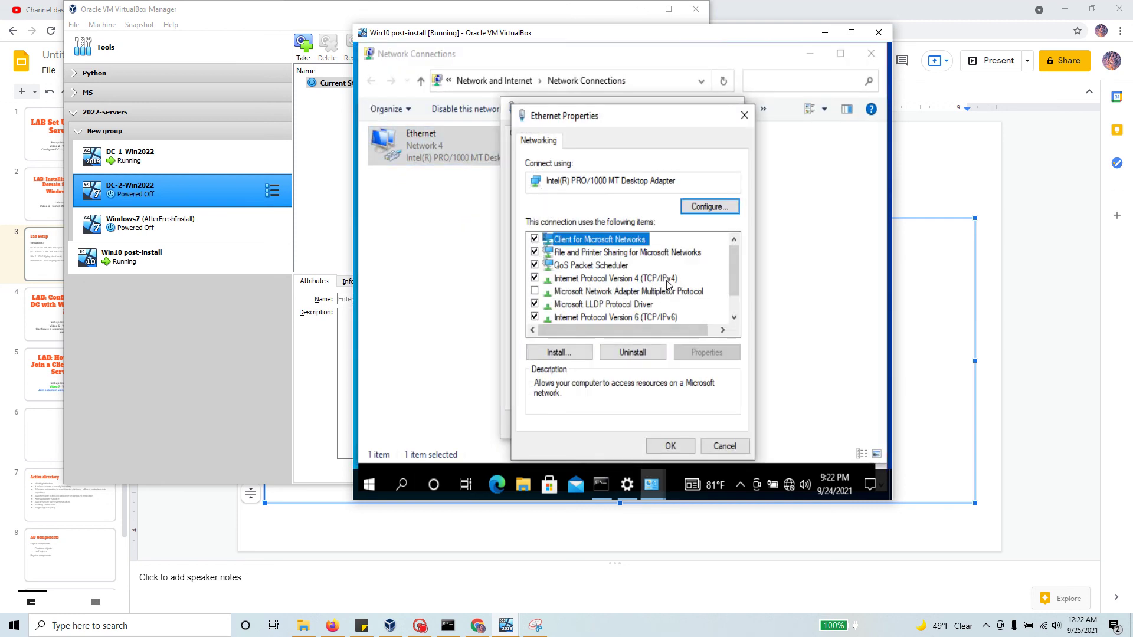
{"action": "double_click", "coordinate": [667, 279]}
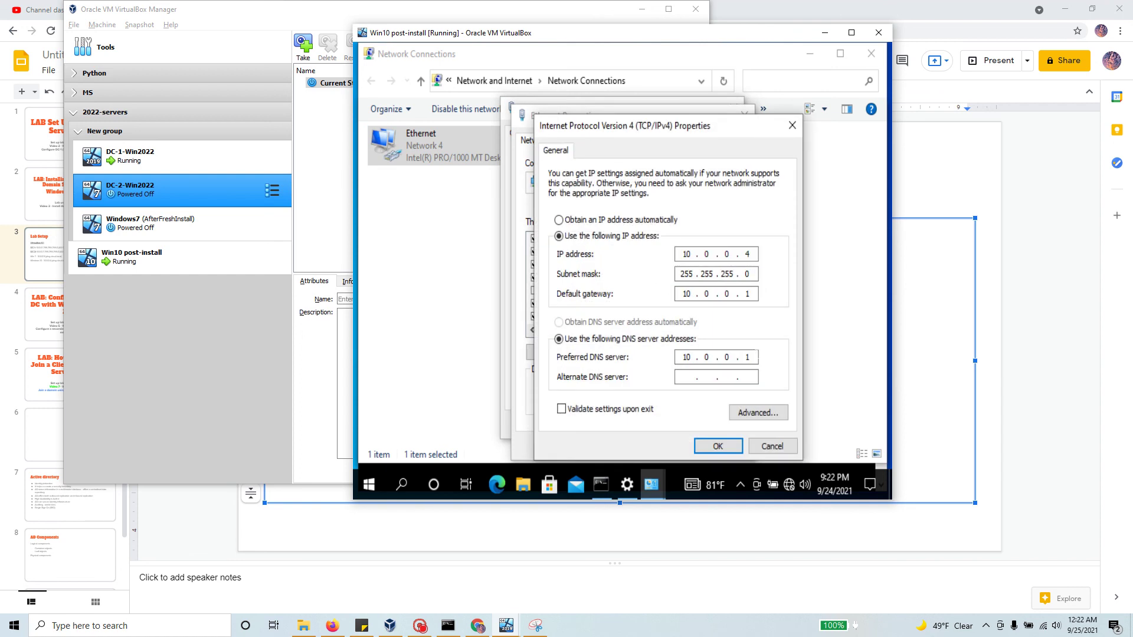
{"action": "double_click", "coordinate": [747, 357]}
{"action": "left_click", "coordinate": [723, 448]}
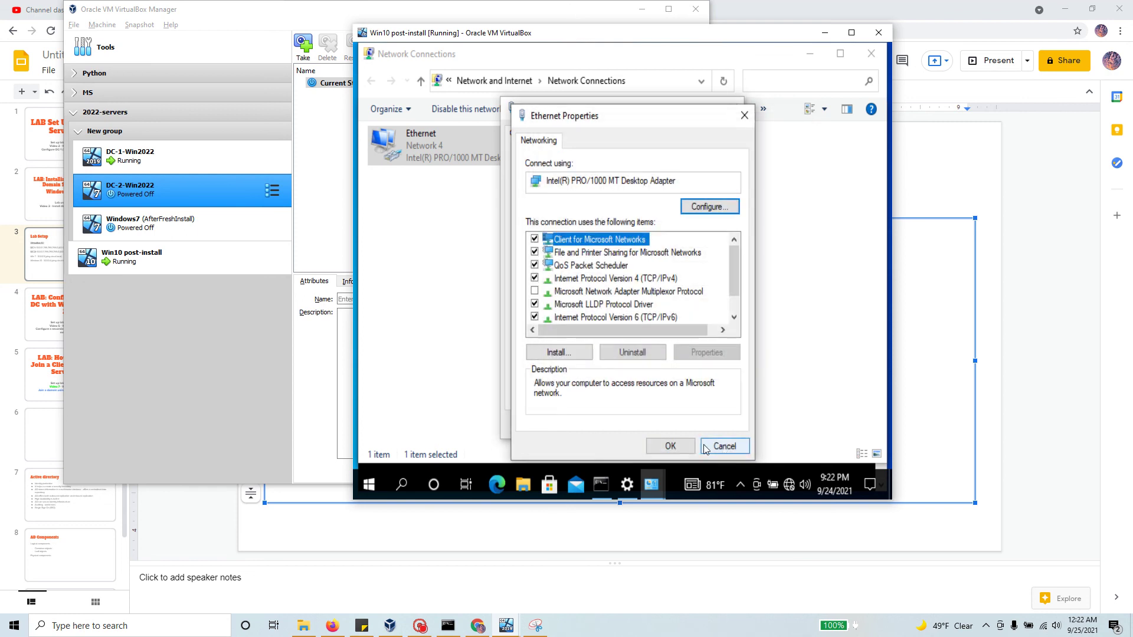
{"action": "left_click", "coordinate": [671, 447]}
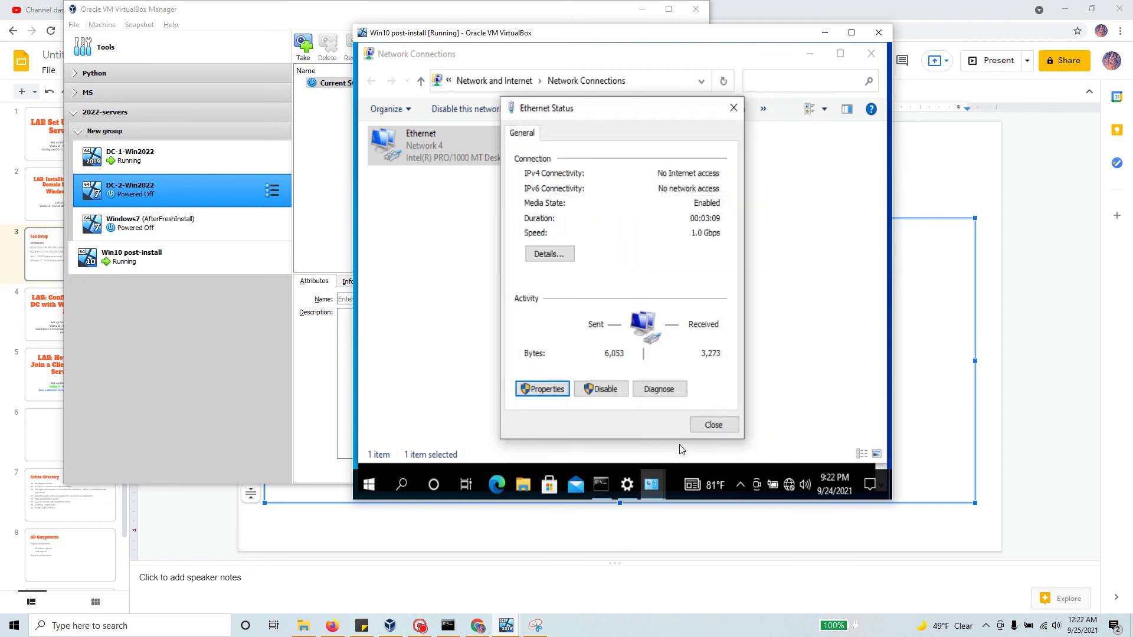
{"action": "left_click", "coordinate": [714, 426]}
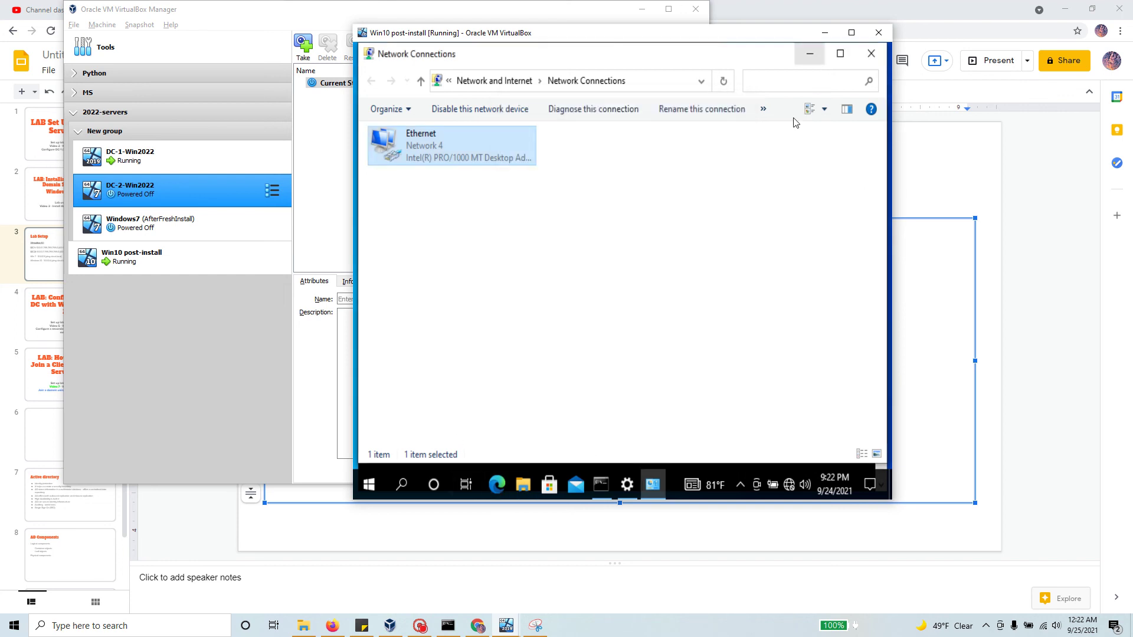
Step: Ping CLOUD.LOCAL from the command prompt, getting replies from 10.0.0.1
{"action": "left_click", "coordinate": [604, 491]}
{"action": "scroll", "coordinate": [609, 370], "scroll_direction": "down", "scroll_amount": 2}
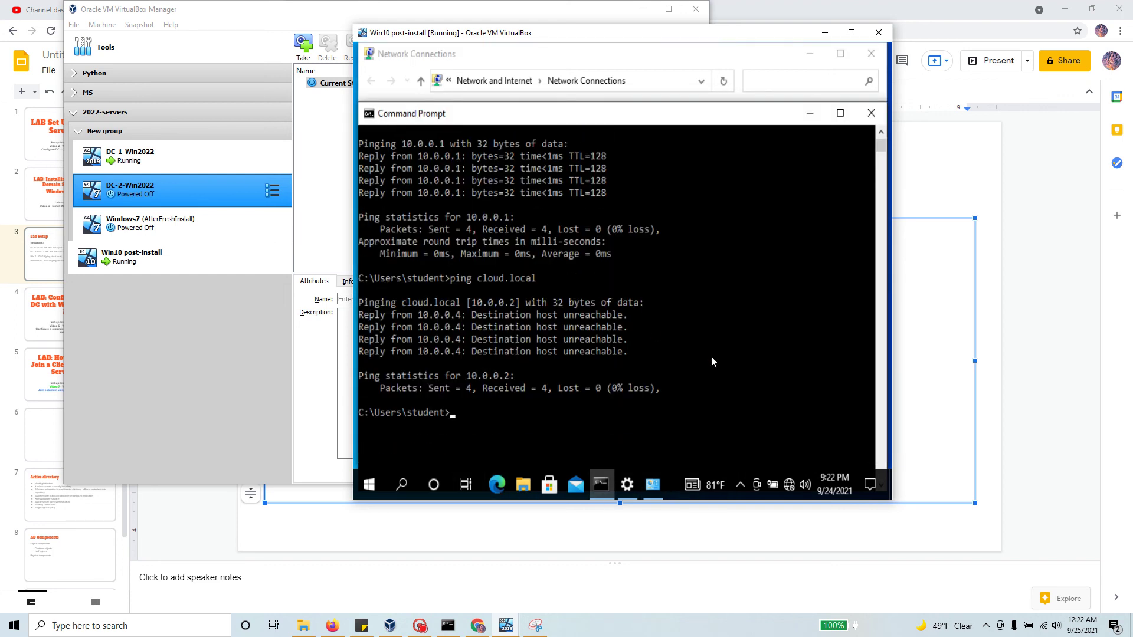
{"action": "key", "text": "Up"}
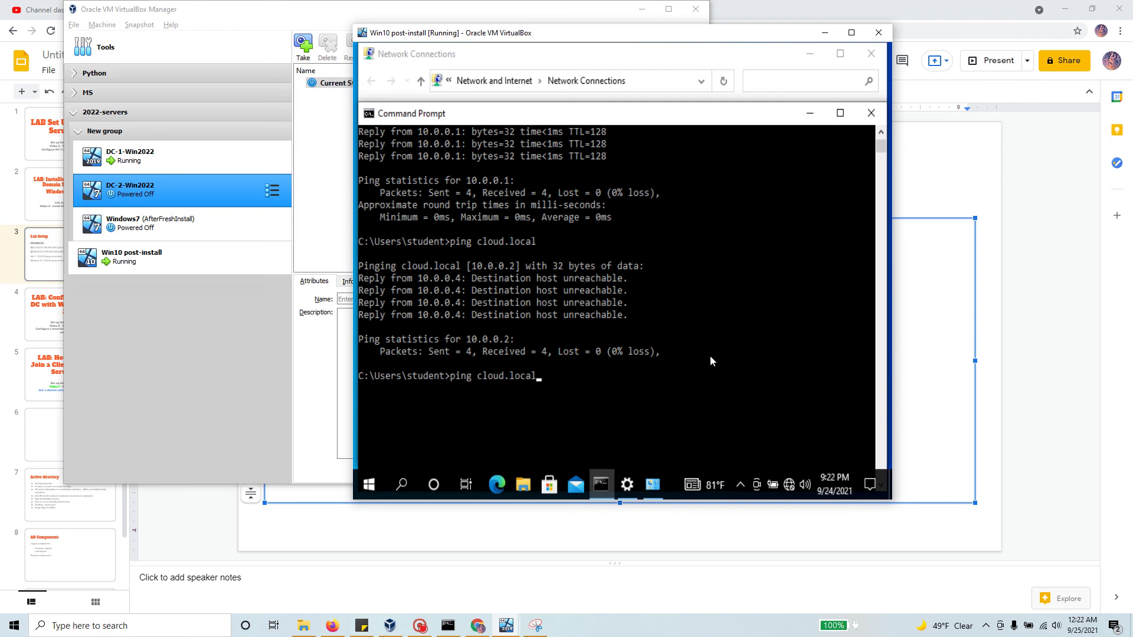
{"action": "key", "text": "BackSpace"}
{"action": "key", "text": "BackSpace"}
{"action": "key", "text": "BackSpace"}
{"action": "key", "text": "BackSpace"}
{"action": "key", "text": "BackSpace"}
{"action": "key", "text": "BackSpace"}
{"action": "key", "text": "BackSpace"}
{"action": "key", "text": "BackSpace"}
{"action": "key", "text": "BackSpace"}
{"action": "key", "text": "BackSpace"}
{"action": "key", "text": "BackSpace"}
{"action": "type", "text": "CLOU"}
{"action": "type", "text": "D>"}
{"action": "key", "text": "BackSpace"}
{"action": "type", "text": ".LOV"}
{"action": "key", "text": "BackSpace"}
{"action": "type", "text": "CAL"}
{"action": "key", "text": "Return"}
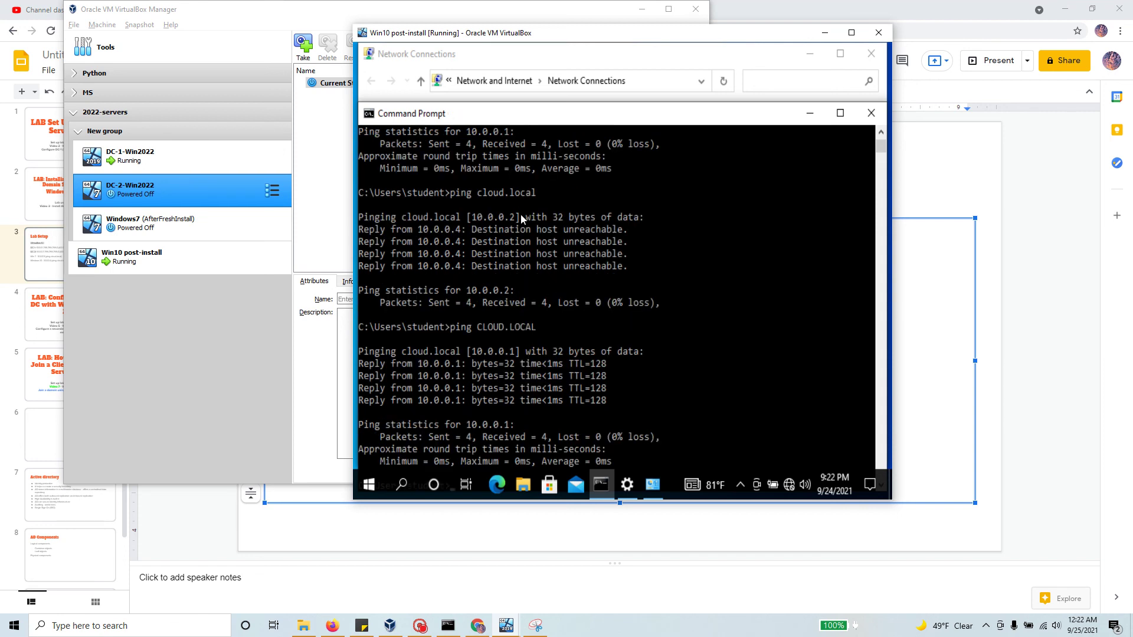
Step: Copy the output, rerun the cloud.local ping, and select the domain name on the command line
{"action": "left_click", "coordinate": [480, 198]}
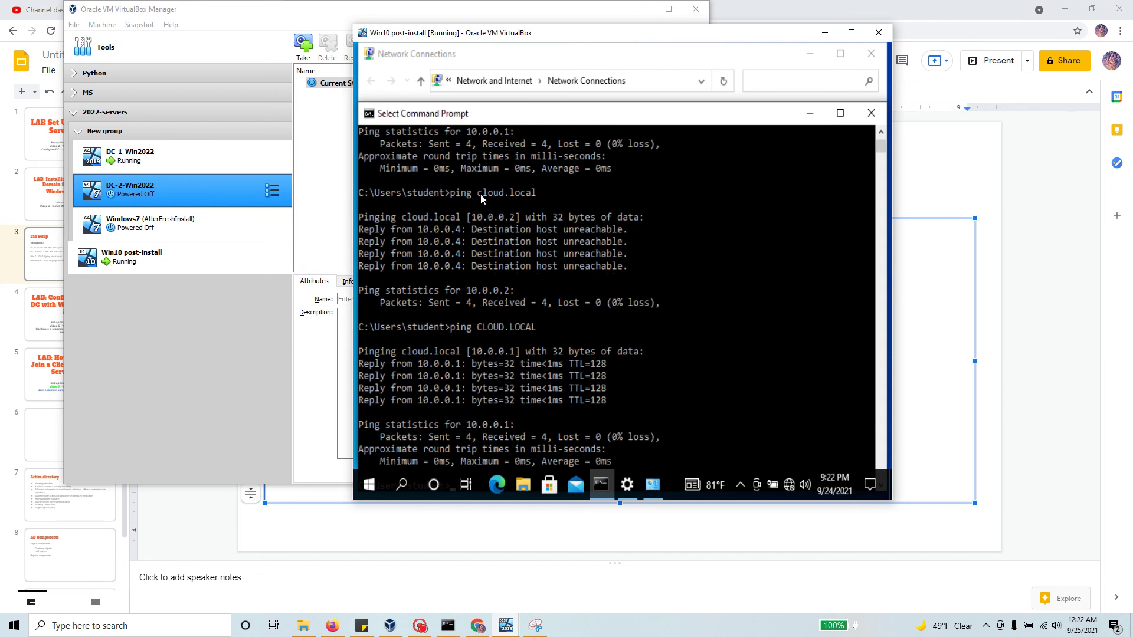
{"action": "right_click", "coordinate": [562, 369]}
{"action": "key", "text": "Up"}
{"action": "key", "text": "Up"}
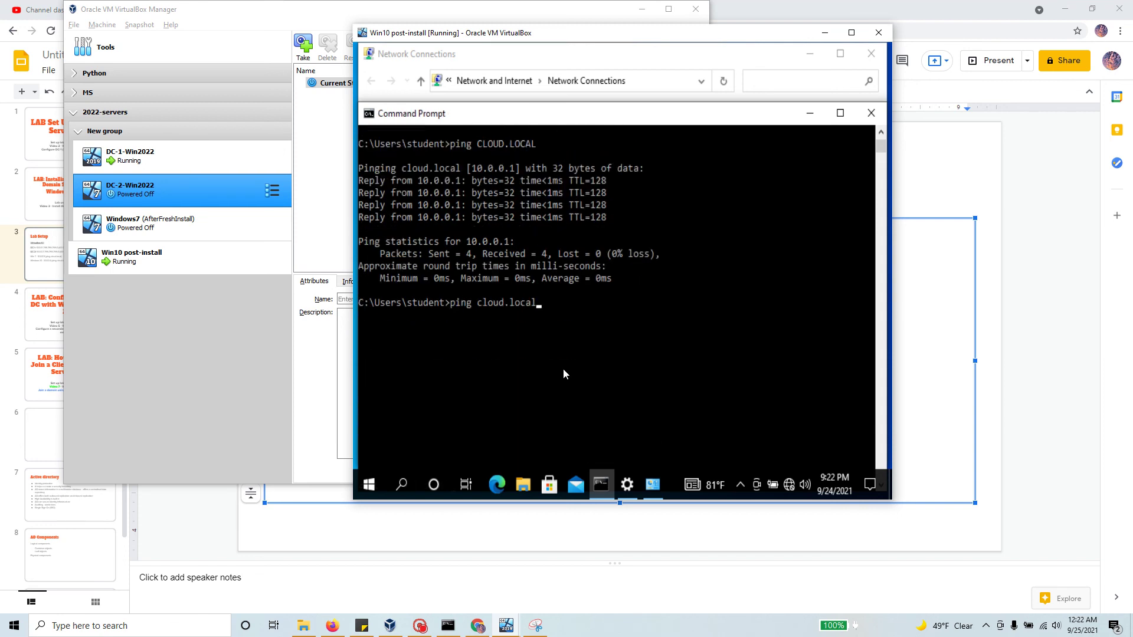
{"action": "key", "text": "Return"}
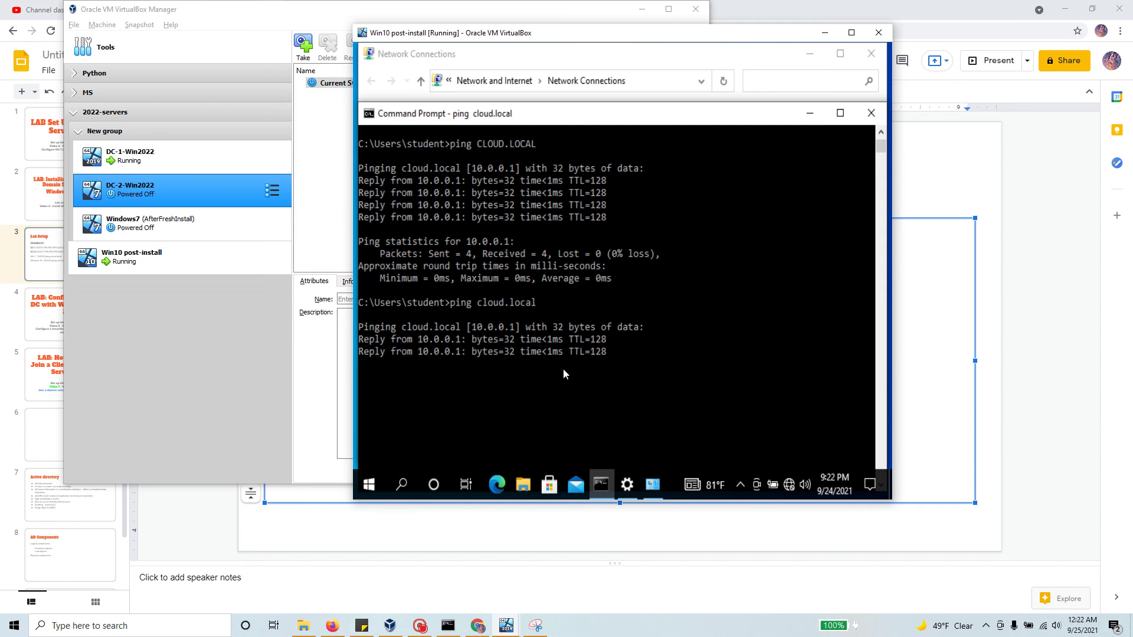
{"action": "left_click", "coordinate": [525, 302]}
{"action": "left_click_drag", "start_coordinate": [526, 305], "coordinate": [481, 303]}
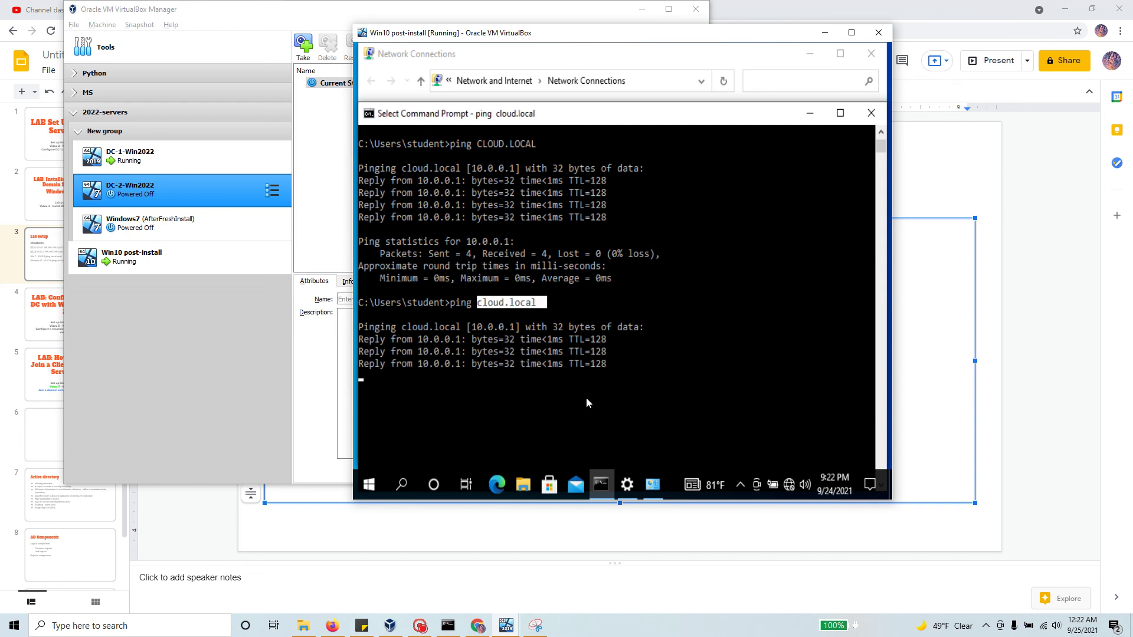
Step: Open System About settings via a 'system' search, then cancel Rename this PC
{"action": "left_click", "coordinate": [402, 485]}
{"action": "type", "text": "syste"}
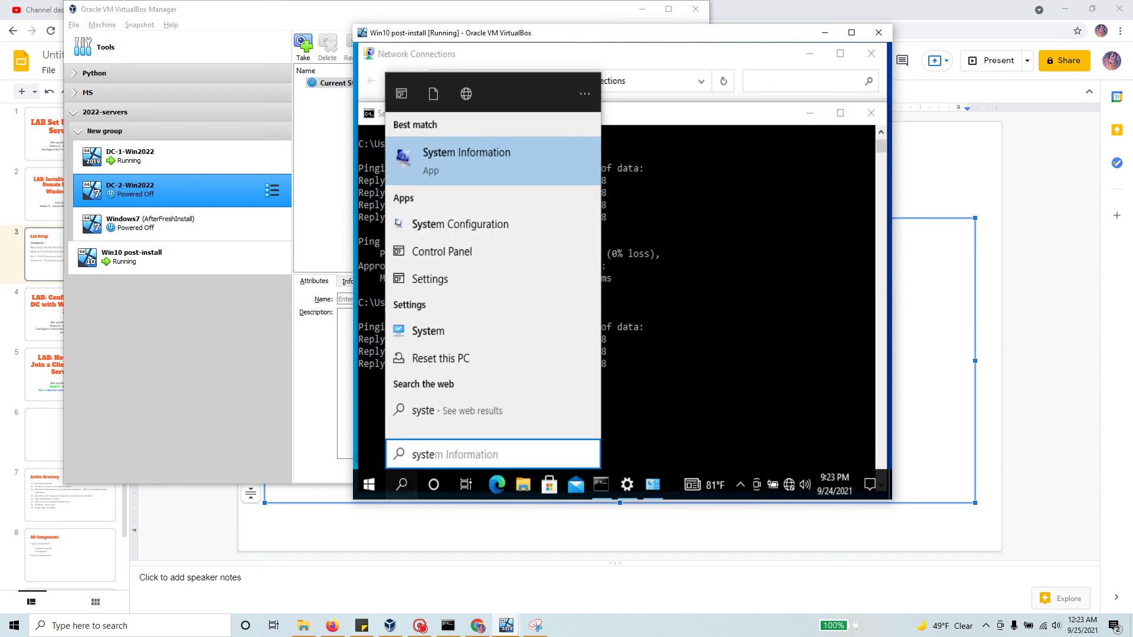
{"action": "left_click", "coordinate": [433, 331]}
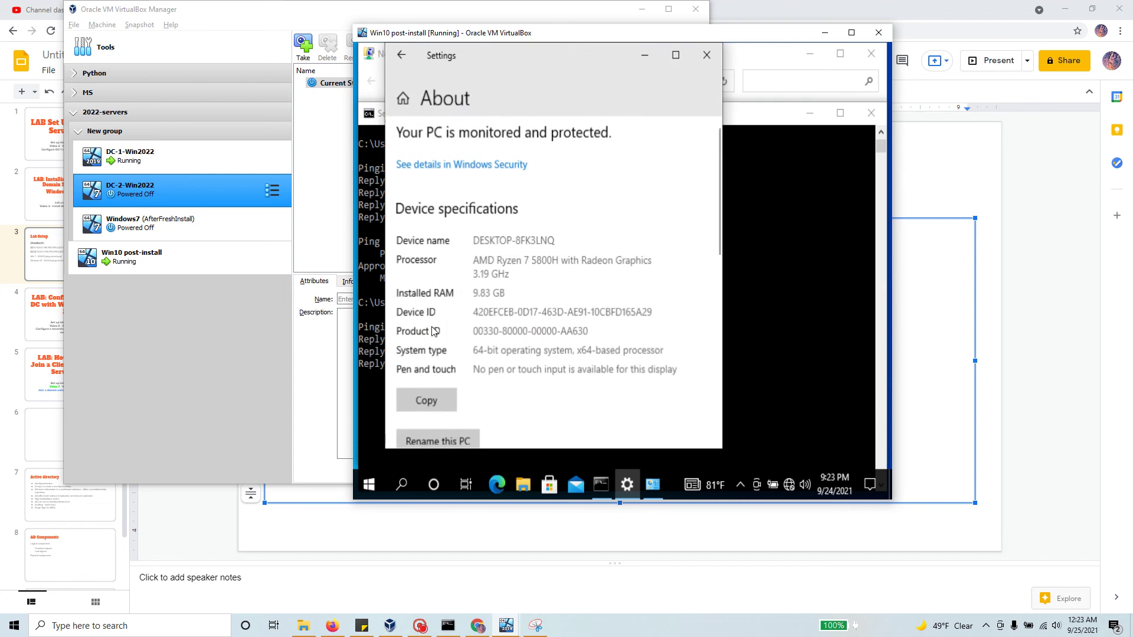
{"action": "scroll", "coordinate": [564, 326], "scroll_direction": "down", "scroll_amount": 4}
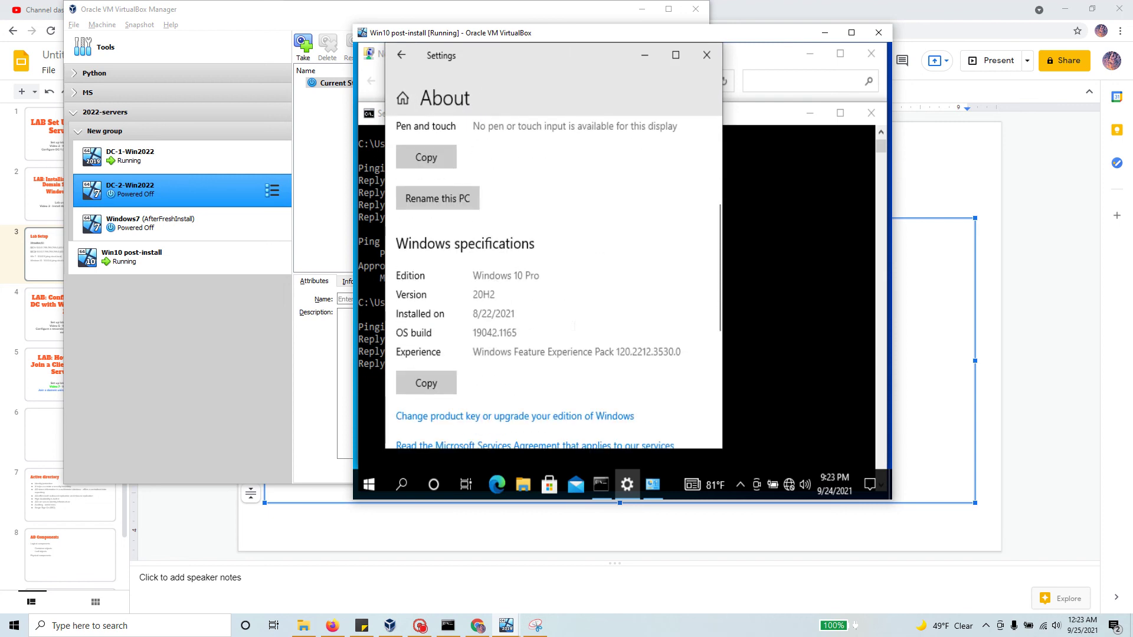
{"action": "left_click", "coordinate": [443, 199]}
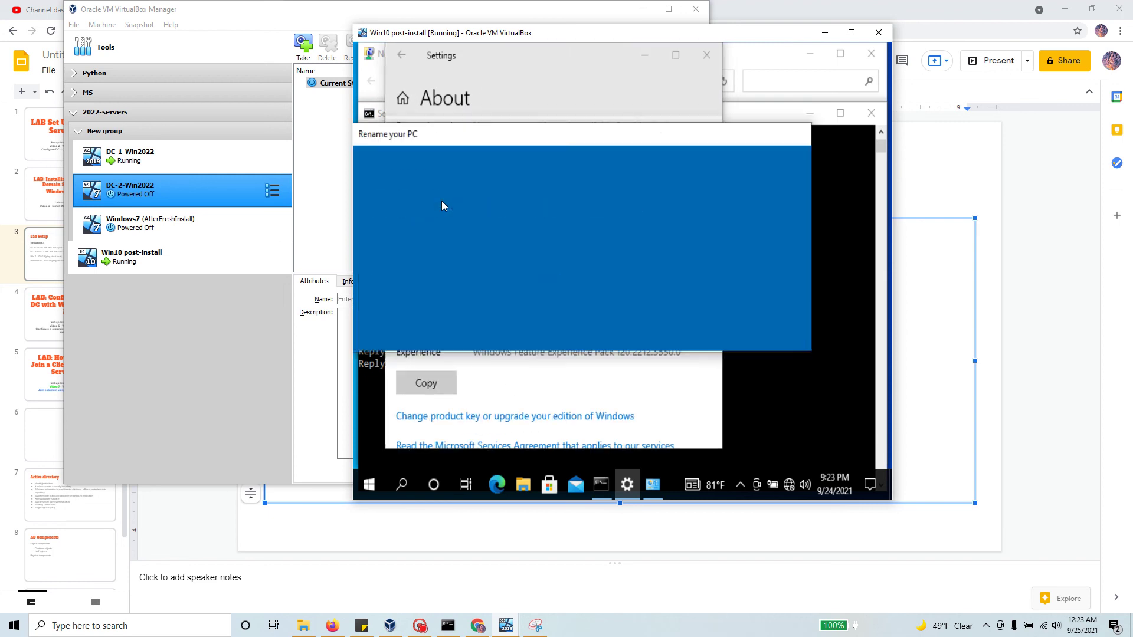
{"action": "left_click", "coordinate": [766, 322]}
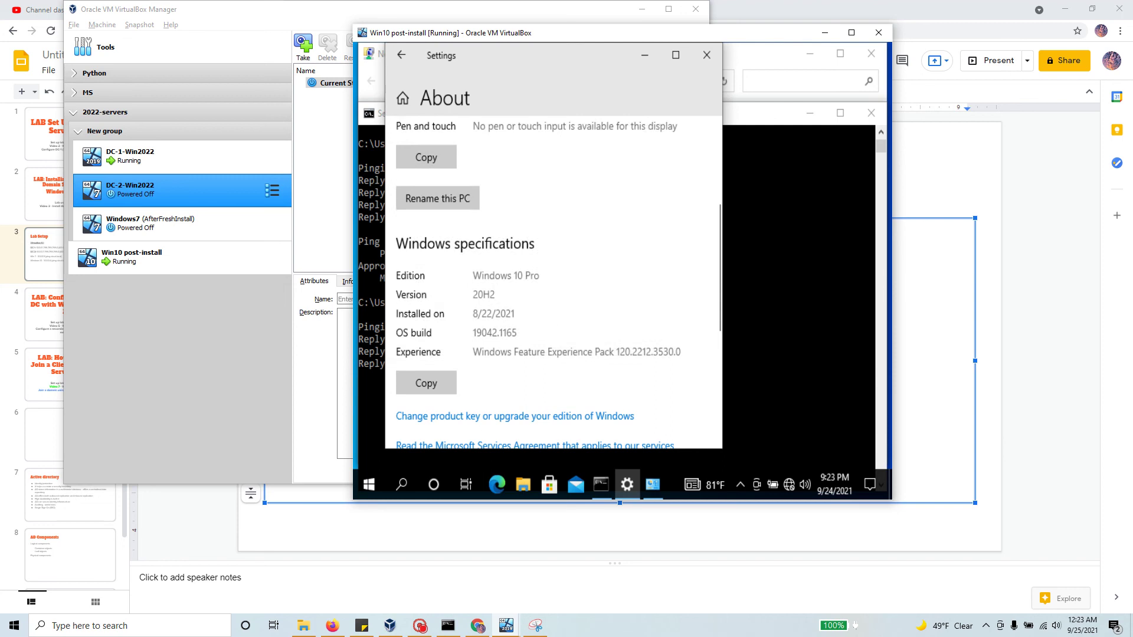
Step: Maximize the Settings window and scroll down to Related settings
{"action": "scroll", "coordinate": [572, 348], "scroll_direction": "down", "scroll_amount": 4}
{"action": "scroll", "coordinate": [572, 348], "scroll_direction": "down", "scroll_amount": 1}
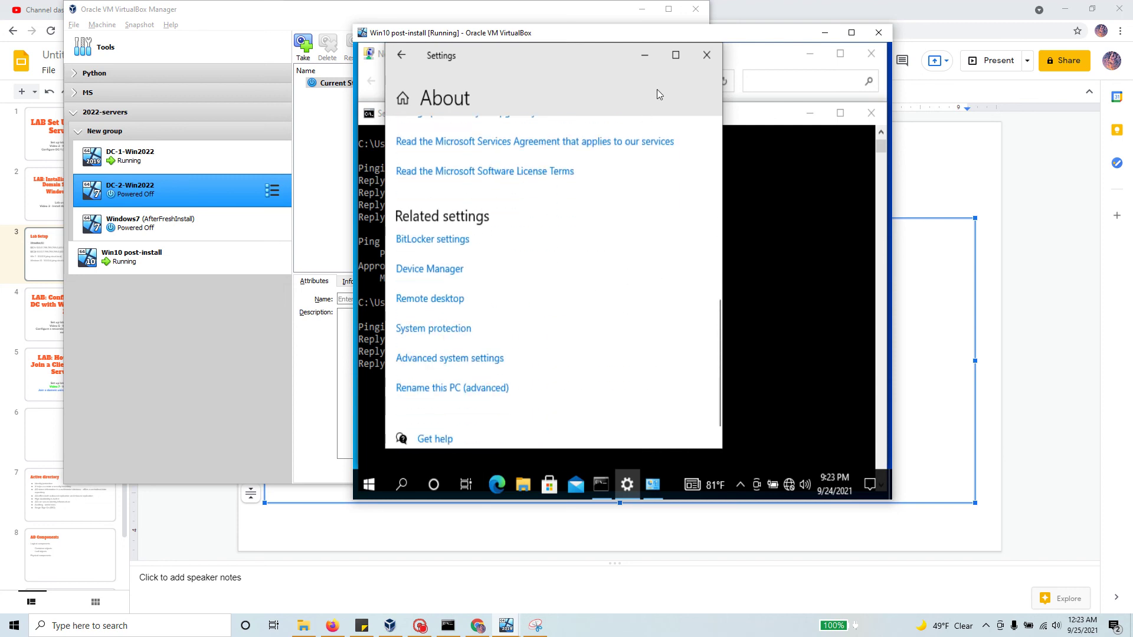
{"action": "left_click", "coordinate": [676, 55]}
{"action": "scroll", "coordinate": [708, 399], "scroll_direction": "down", "scroll_amount": 1}
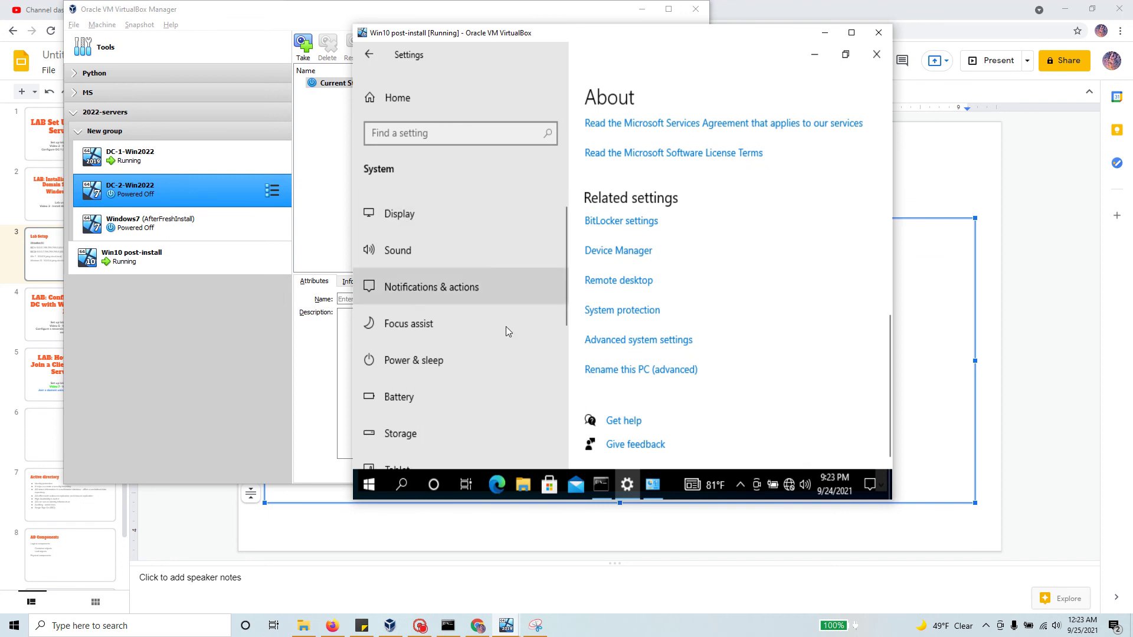
{"action": "scroll", "coordinate": [506, 340], "scroll_direction": "down", "scroll_amount": 3}
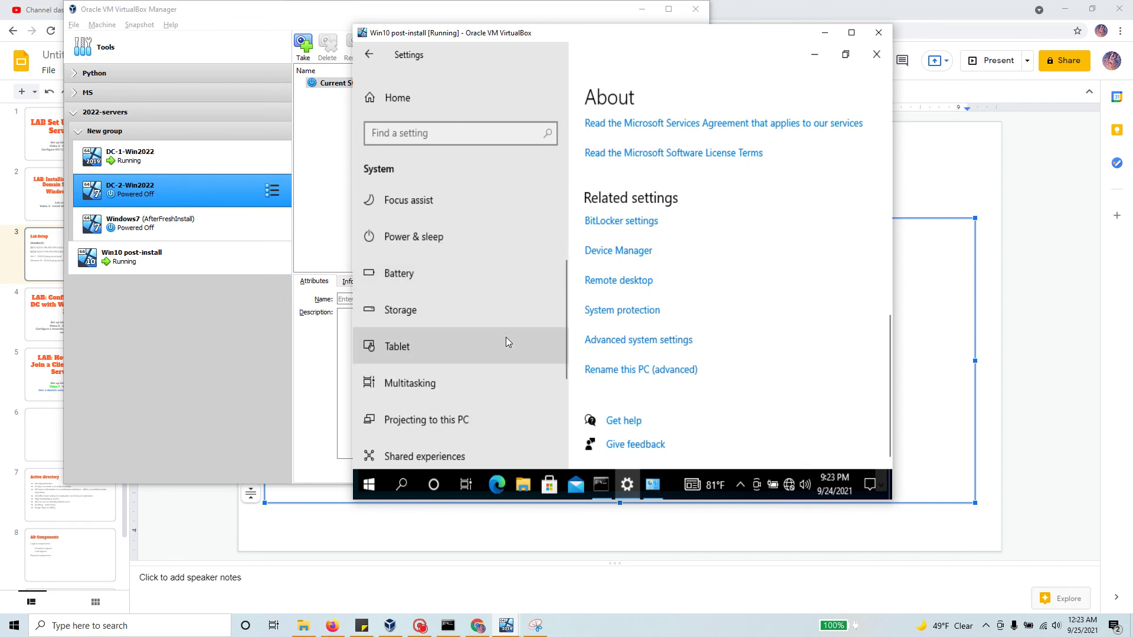
{"action": "scroll", "coordinate": [506, 341], "scroll_direction": "down", "scroll_amount": 5}
{"action": "scroll", "coordinate": [506, 341], "scroll_direction": "down", "scroll_amount": 1}
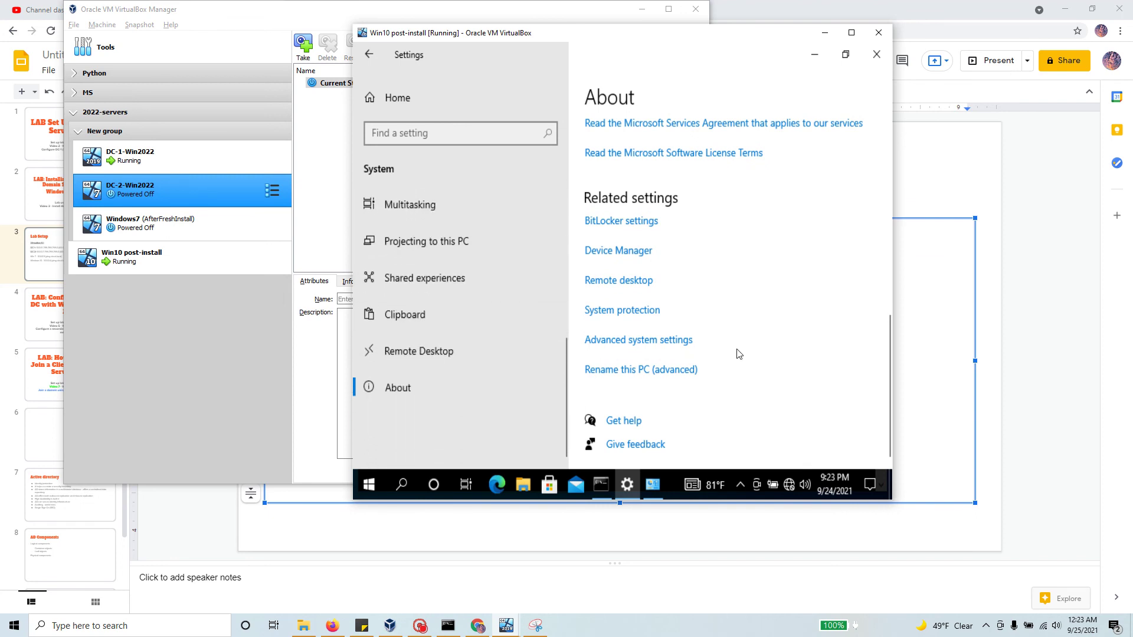
Step: Open the Computer Name/Domain Changes dialog from Advanced system settings, then close everything
{"action": "left_click", "coordinate": [647, 340]}
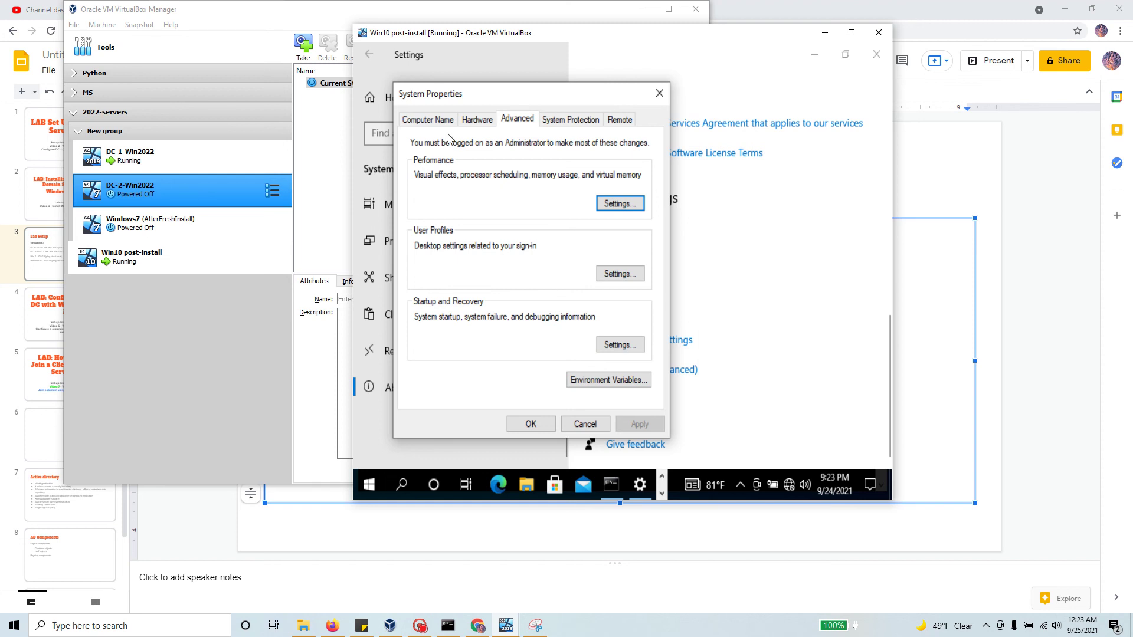
{"action": "left_click", "coordinate": [437, 120]}
{"action": "left_click", "coordinate": [618, 308]}
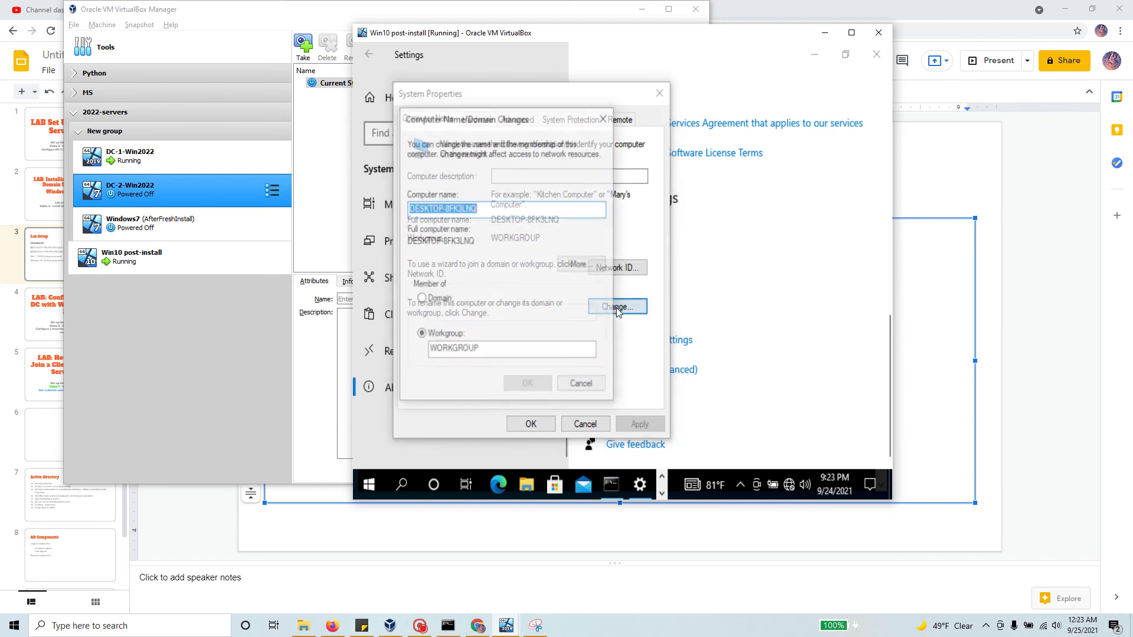
{"action": "left_click", "coordinate": [604, 115]}
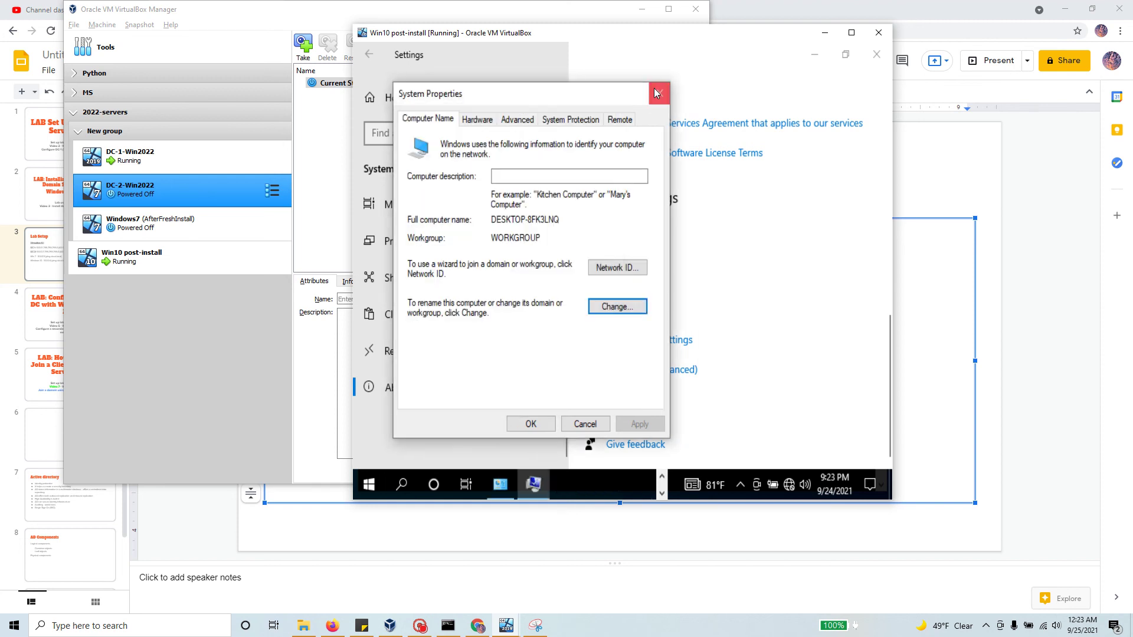
{"action": "left_click", "coordinate": [659, 93]}
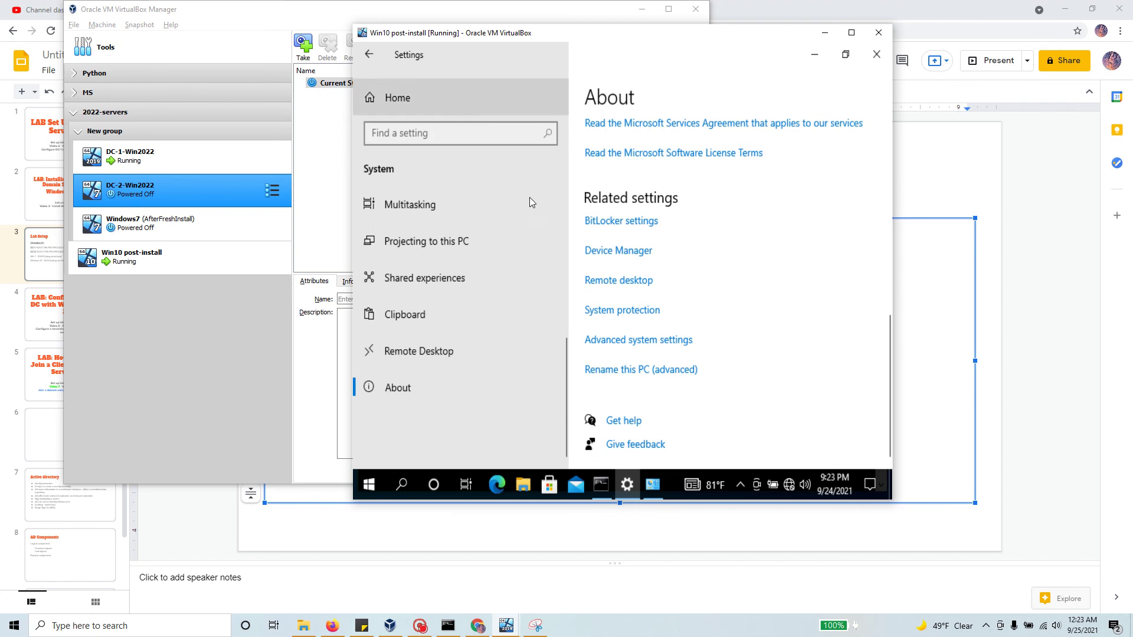
Step: Set computer name WIN10 and domain CYBER.LOCAL in Computer Name/Domain Changes, and submit
{"action": "left_click", "coordinate": [650, 342]}
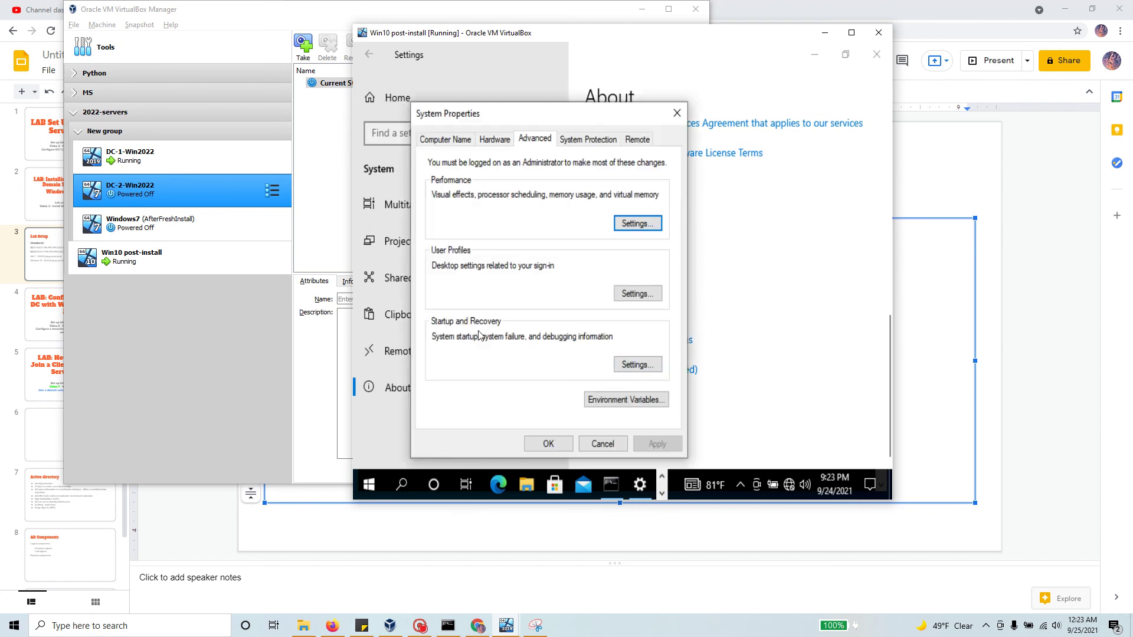
{"action": "left_click", "coordinate": [454, 140]}
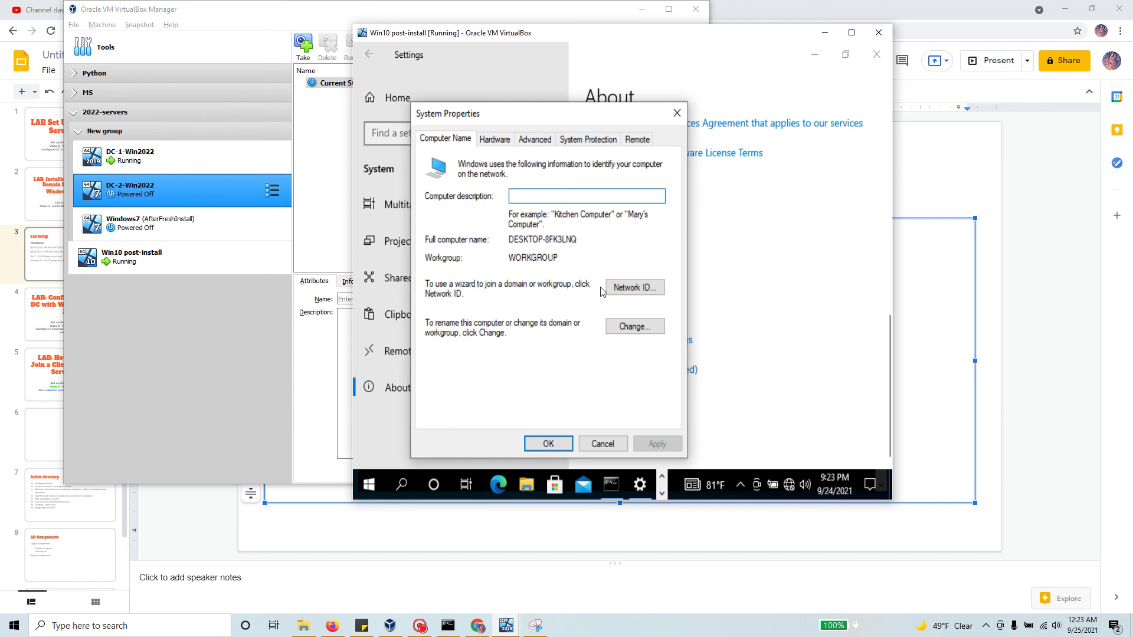
{"action": "left_click", "coordinate": [632, 326]}
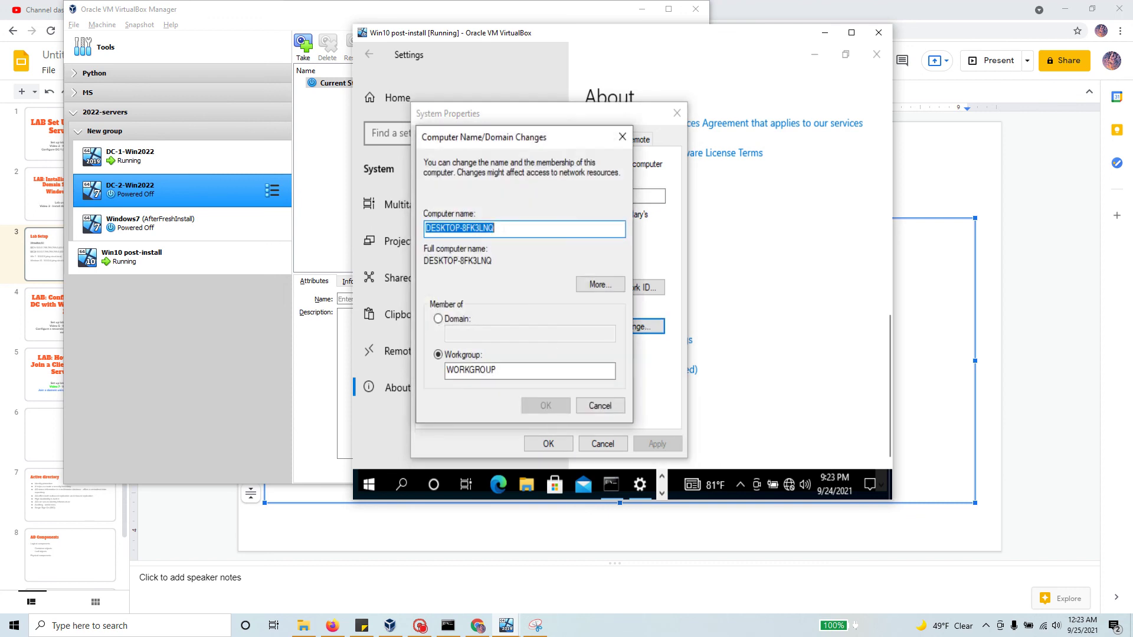
{"action": "type", "text": "WIN10"}
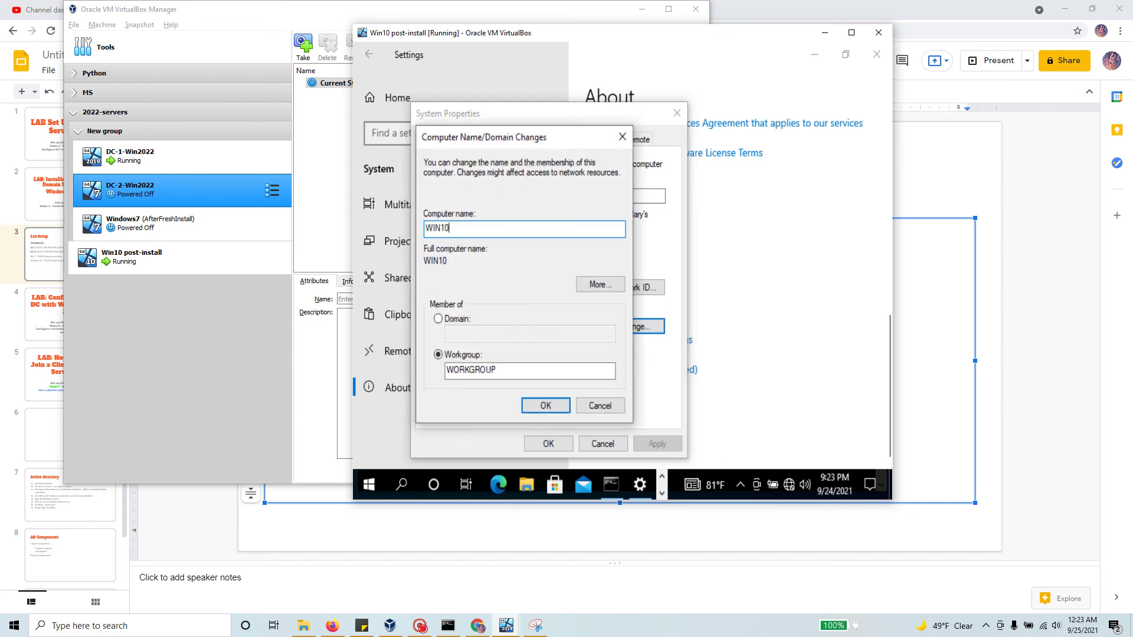
{"action": "left_click", "coordinate": [437, 319]}
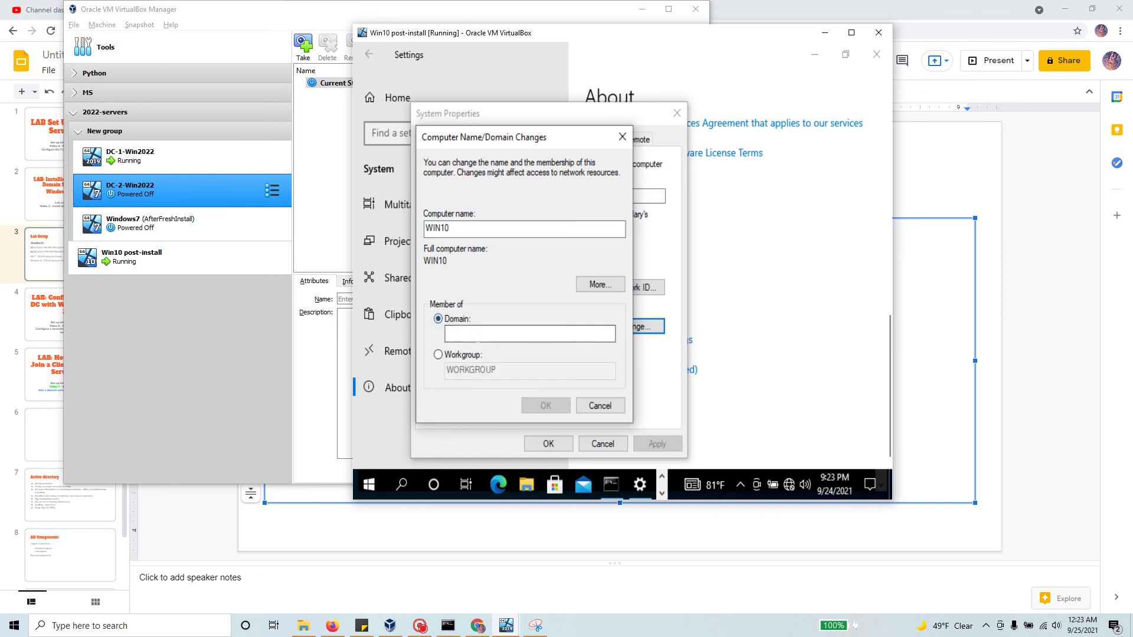
{"action": "left_click", "coordinate": [478, 335]}
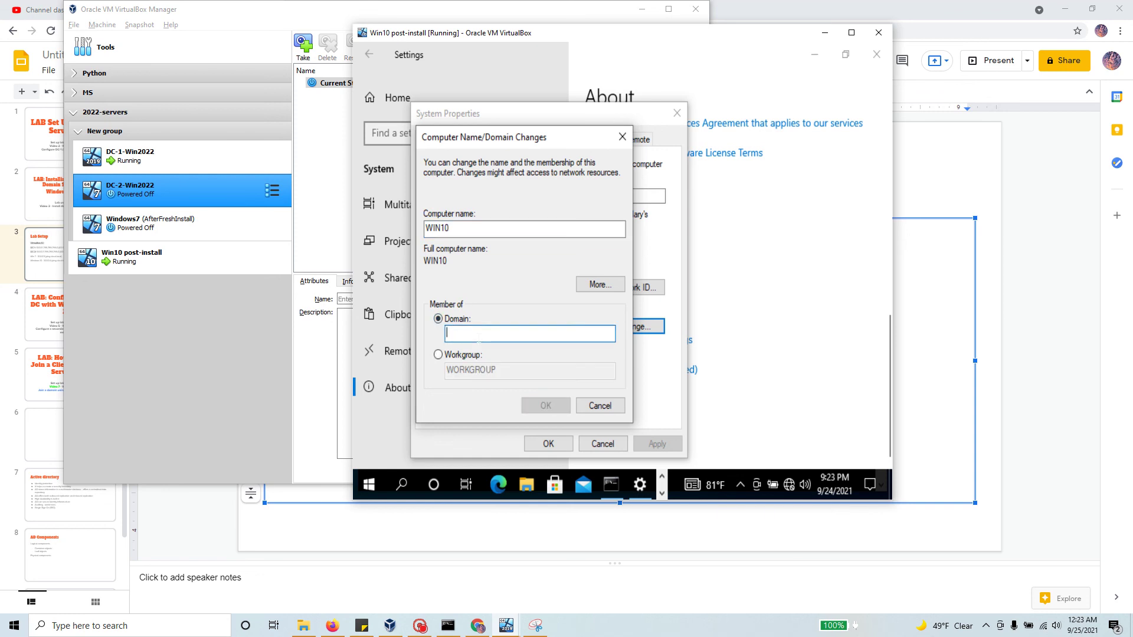
{"action": "type", "text": "CYBE"}
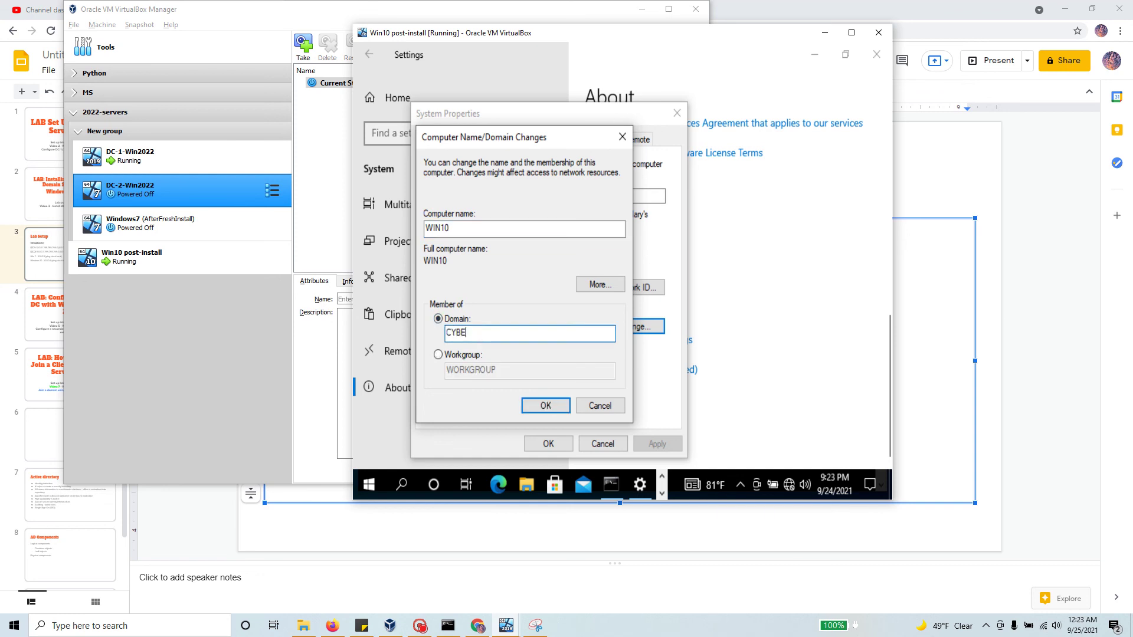
{"action": "type", "text": "R.local"}
{"action": "key", "text": "BackSpace"}
{"action": "key", "text": "BackSpace"}
{"action": "key", "text": "BackSpace"}
{"action": "key", "text": "BackSpace"}
{"action": "key", "text": "BackSpace"}
{"action": "type", "text": "LOCAL"}
{"action": "left_click", "coordinate": [548, 397]}
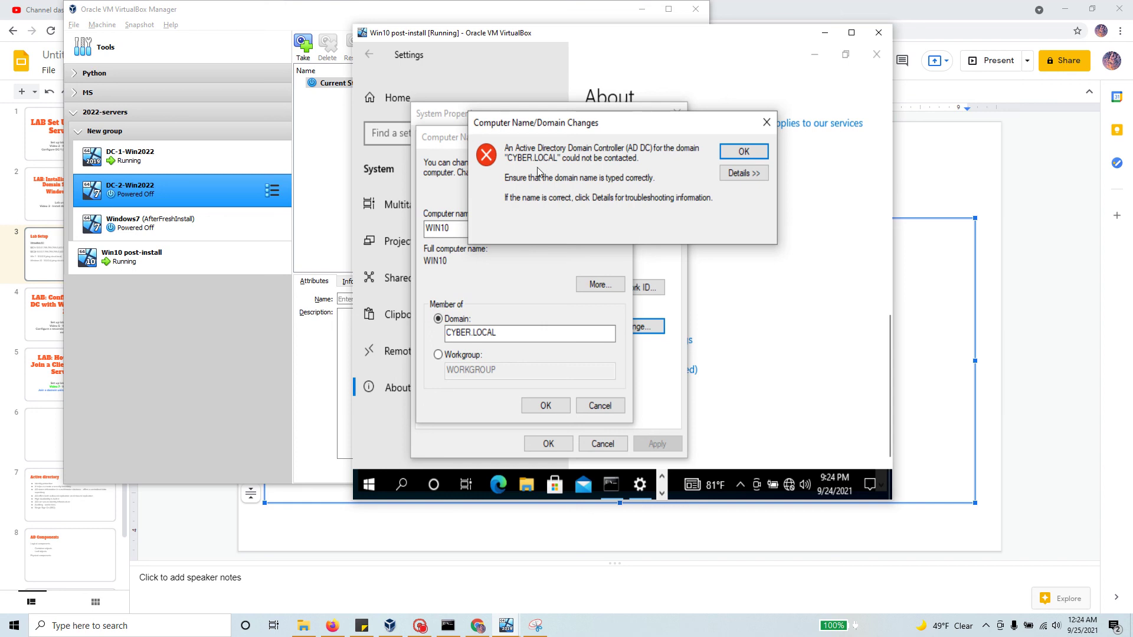
Step: Dismiss the domain-controller error, replace CYBER.LOCAL with CLOUD.LOCAL as the domain, and resubmit
{"action": "left_click", "coordinate": [742, 152]}
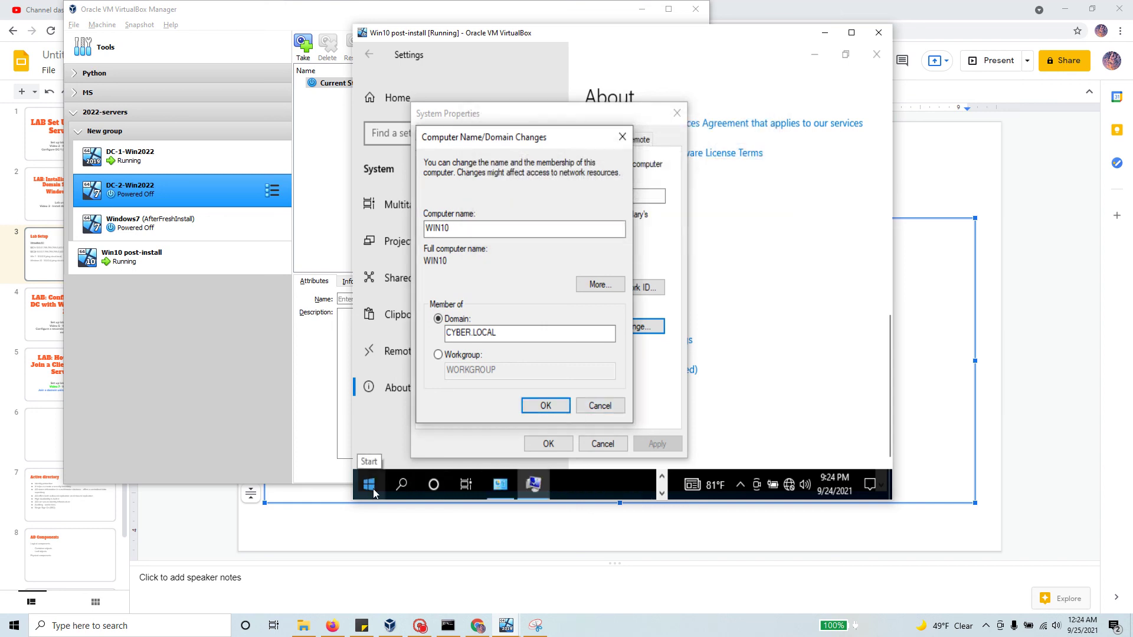
{"action": "double_click", "coordinate": [472, 332]}
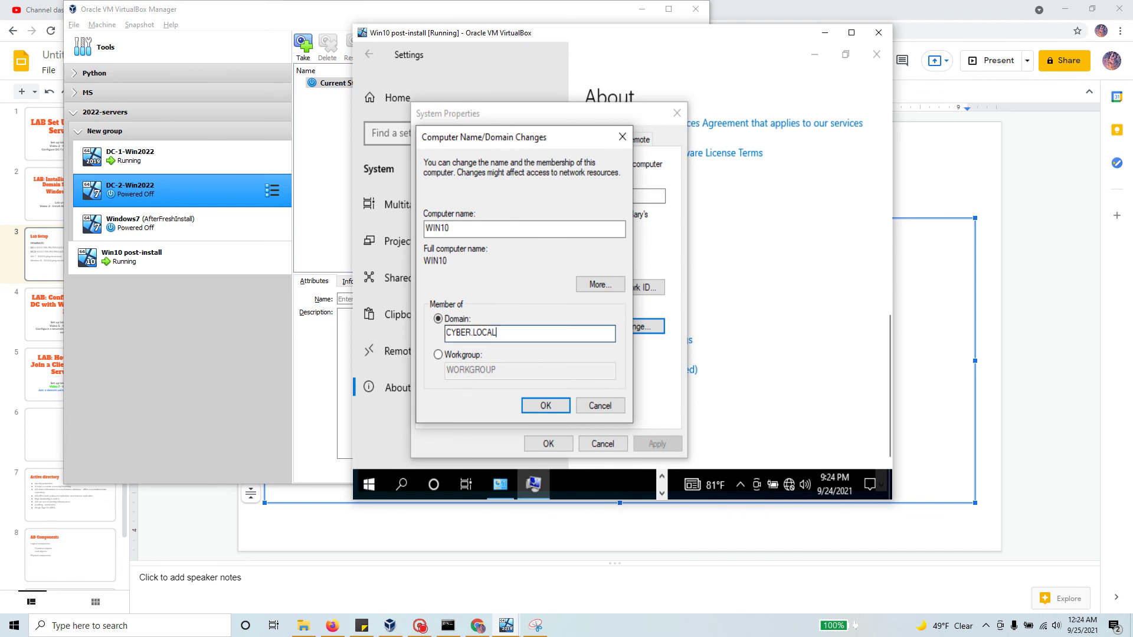
{"action": "key", "text": "BackSpace"}
{"action": "type", "text": "C"}
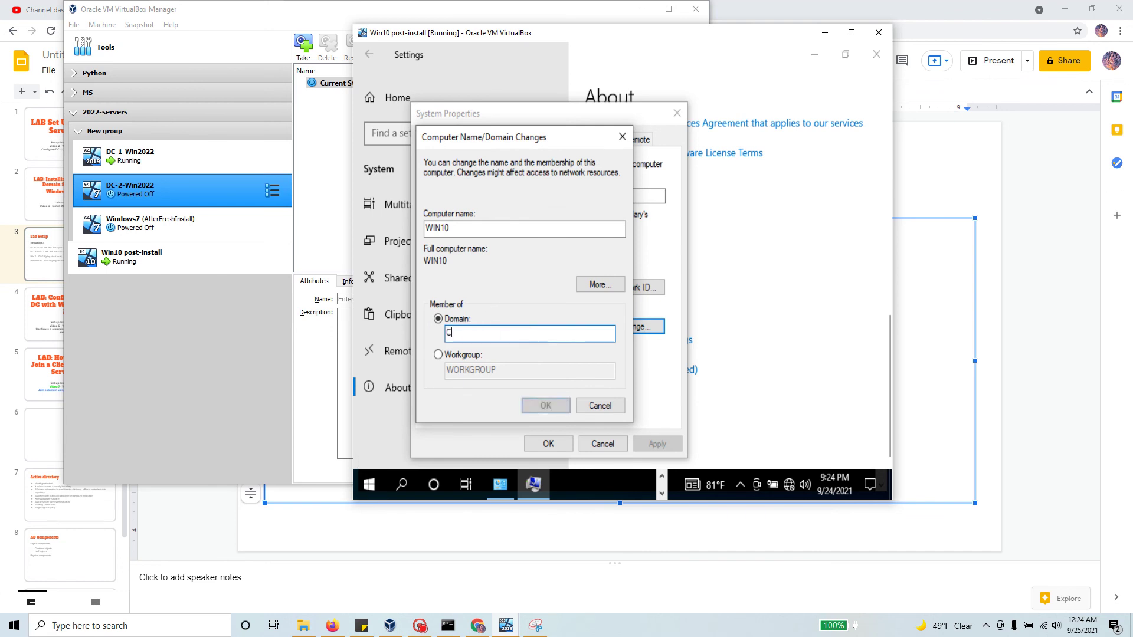
{"action": "type", "text": "LOUD"}
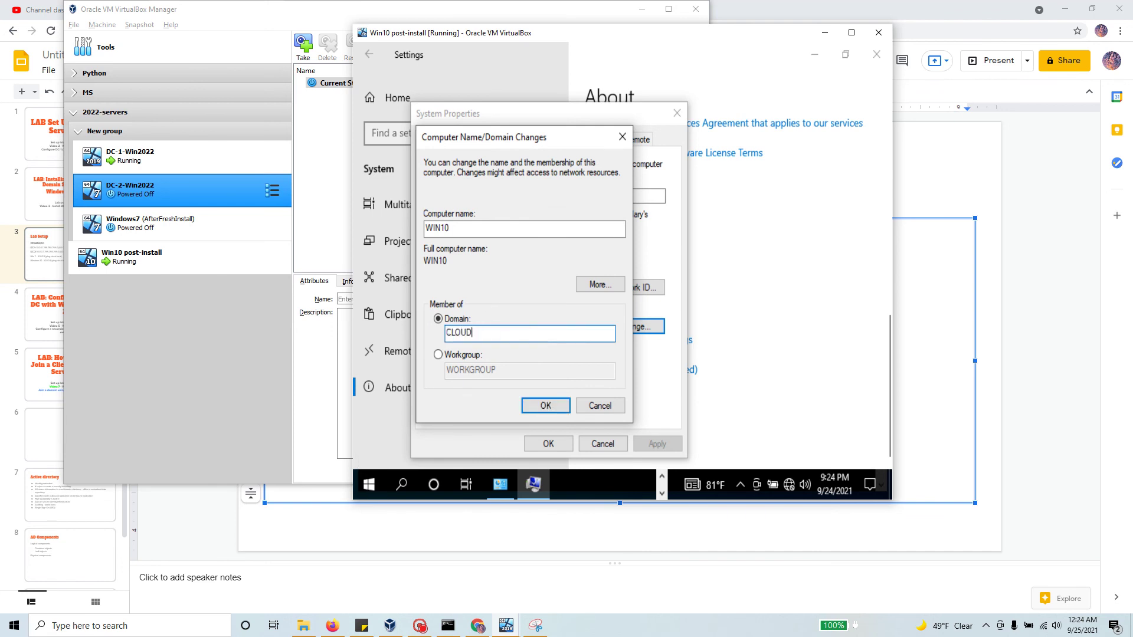
{"action": "type", "text": ">LOCAL"}
{"action": "left_click", "coordinate": [558, 403]}
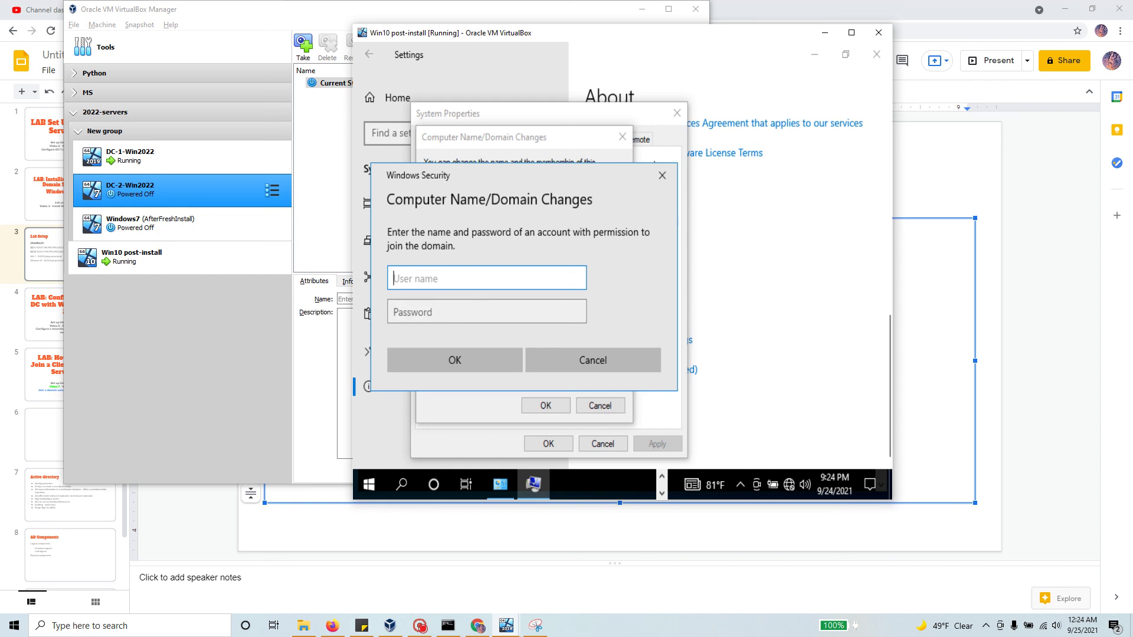
Step: Authenticate the domain join as CLOUD\Administrator with the domain admin password
{"action": "type", "text": "CLOUD\\Administrator"}
{"action": "key", "text": "Tab"}
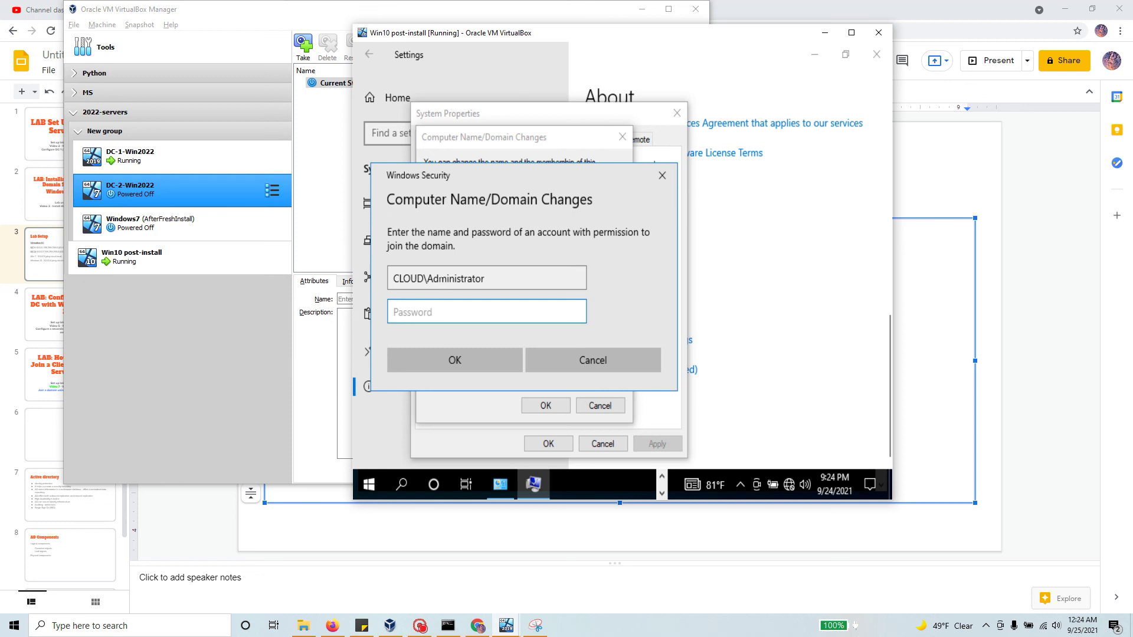
{"action": "type", "text": "Password123!"}
{"action": "left_click", "coordinate": [455, 366]}
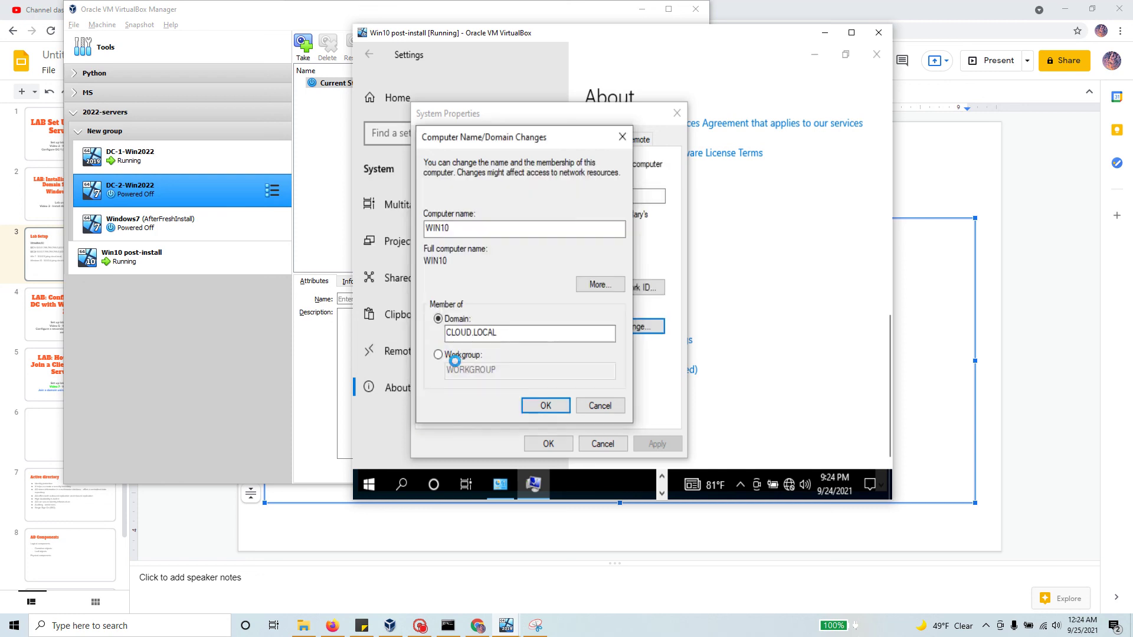
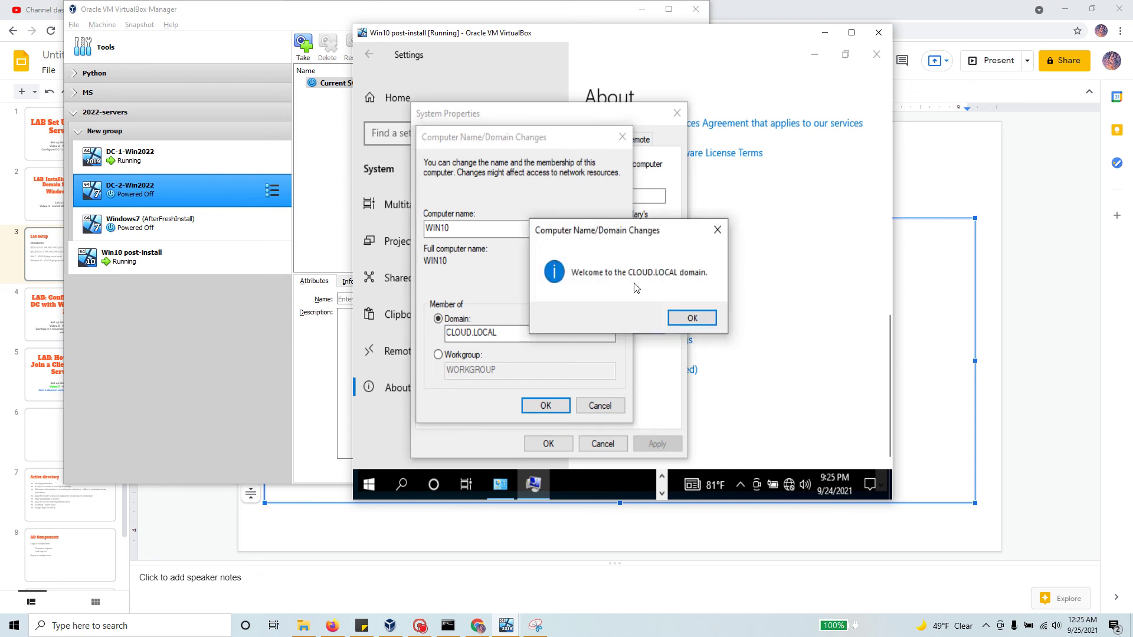
Step: Acknowledge the CLOUD.LOCAL welcome and restart notices, close System Properties, and restart Win10 now
{"action": "left_click", "coordinate": [692, 317]}
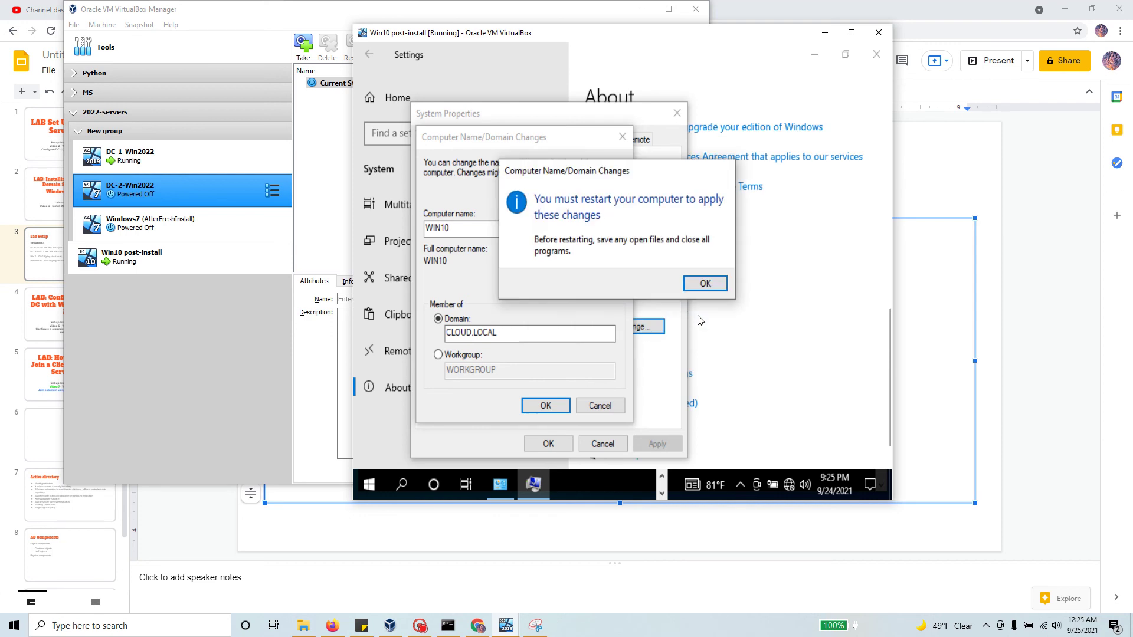
{"action": "left_click", "coordinate": [705, 285]}
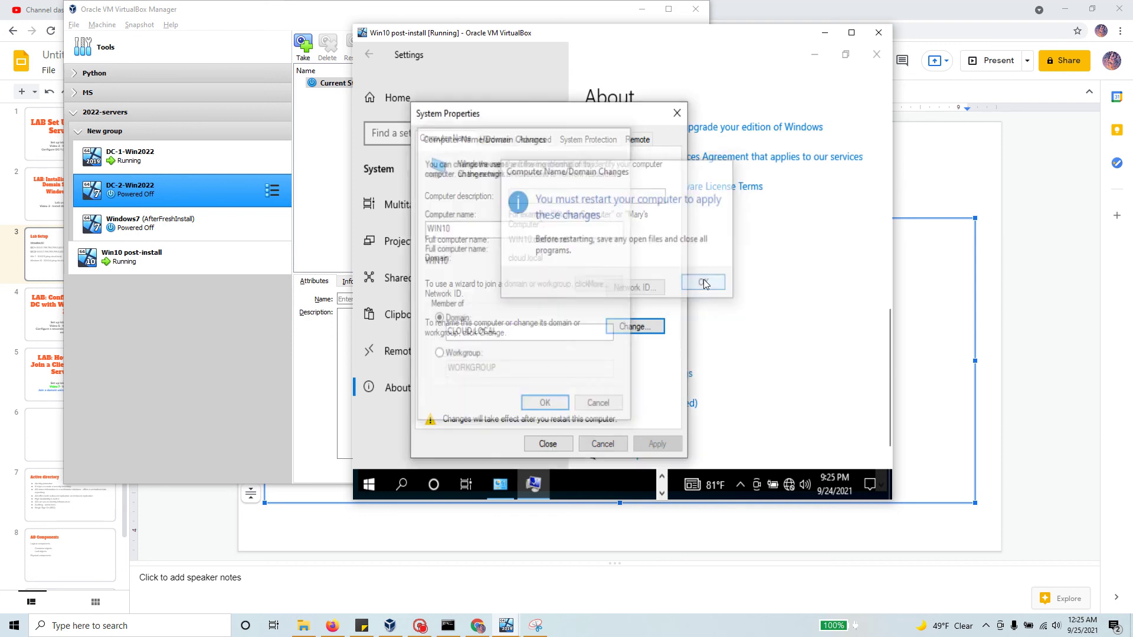
{"action": "left_click", "coordinate": [547, 445]}
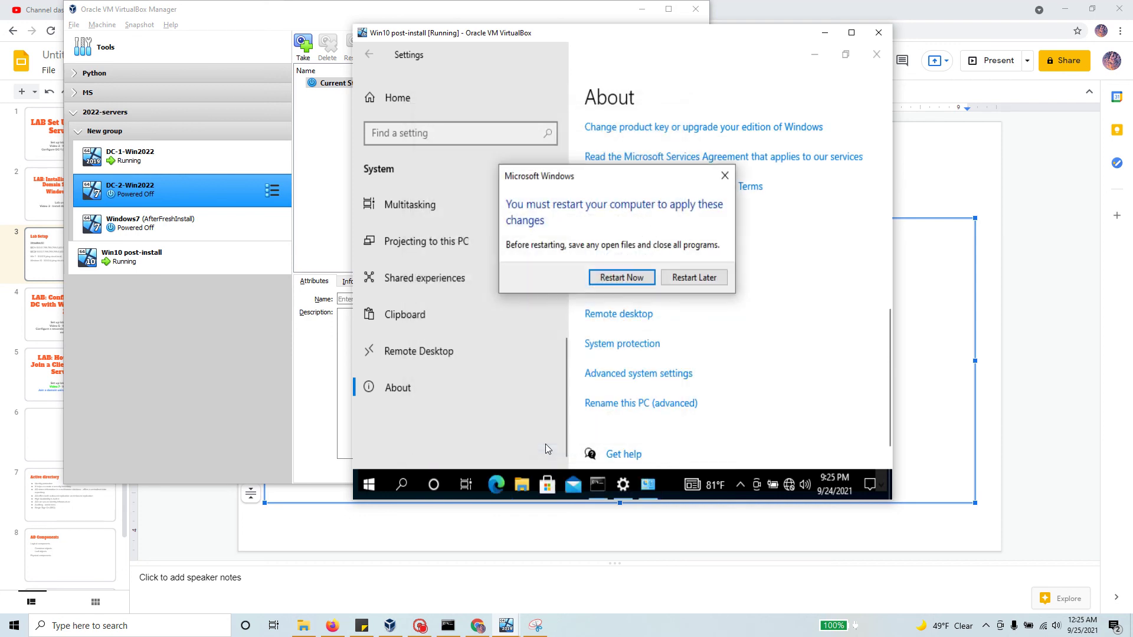
{"action": "left_click", "coordinate": [629, 277]}
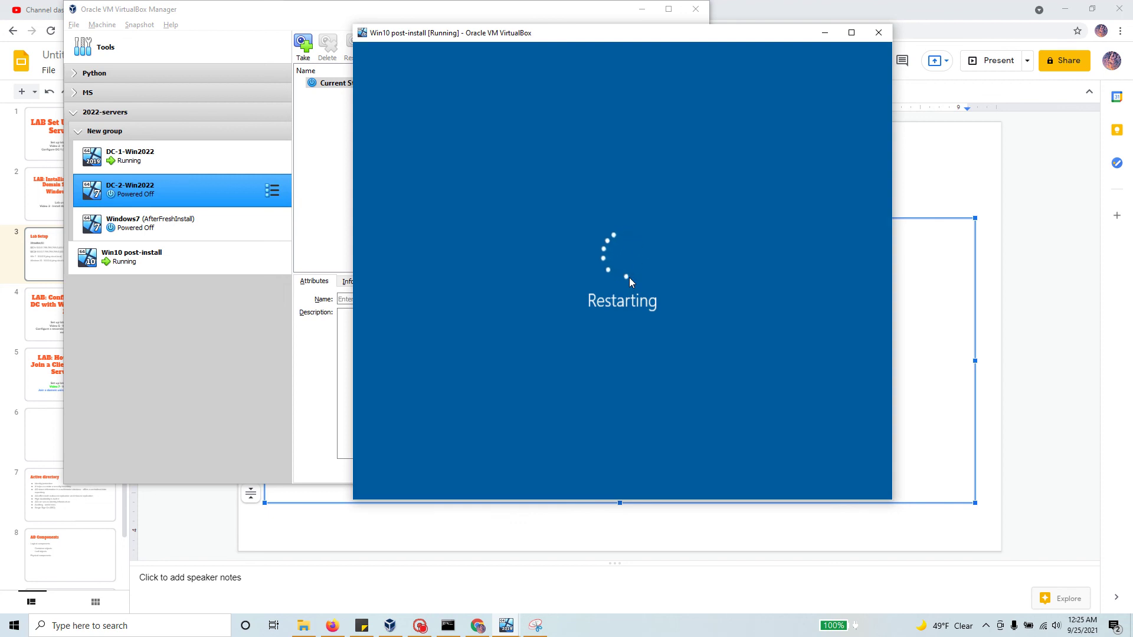
Step: Move the booting Win10 window aside and bring the DC-1-Win2022 server window forward
{"action": "left_click", "coordinate": [187, 164]}
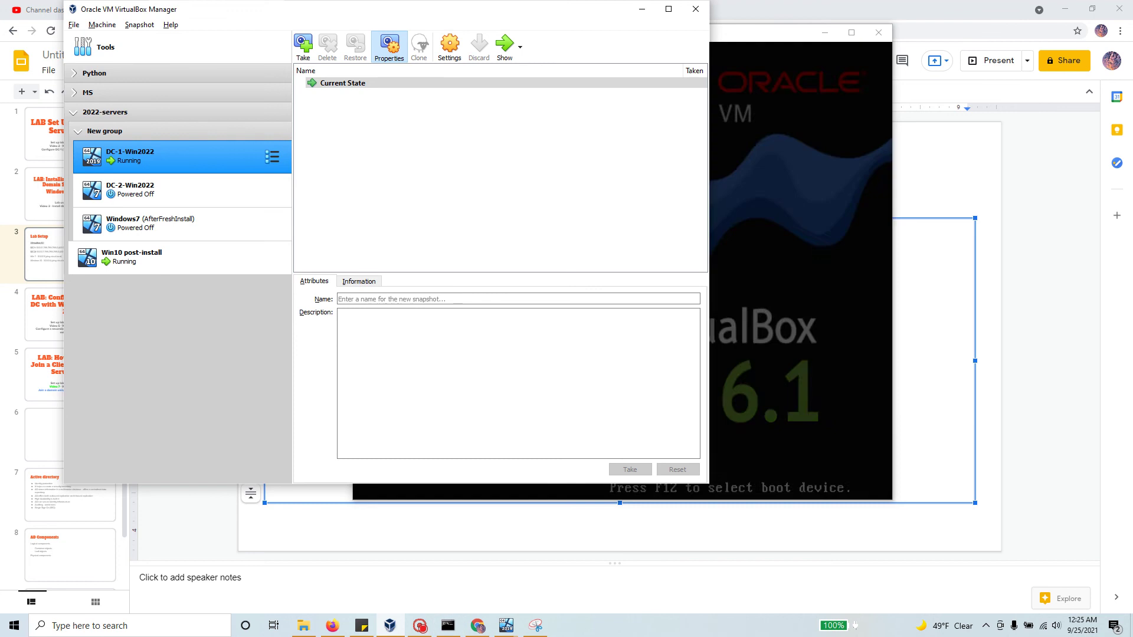
{"action": "left_click_drag", "start_coordinate": [767, 37], "coordinate": [808, 46]}
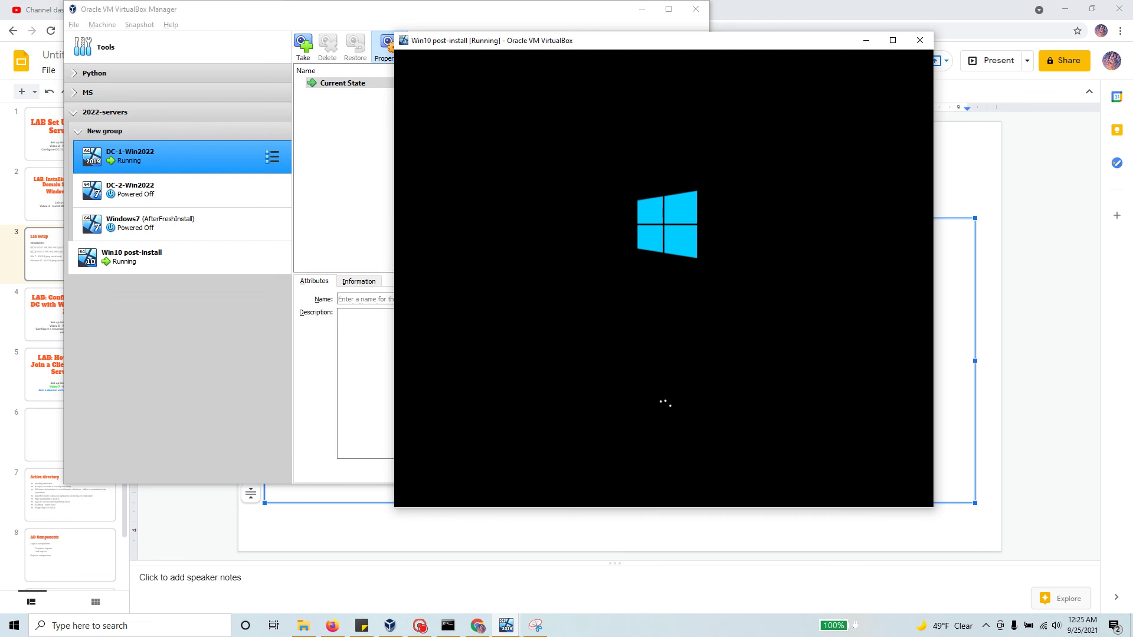
{"action": "left_click", "coordinate": [199, 158]}
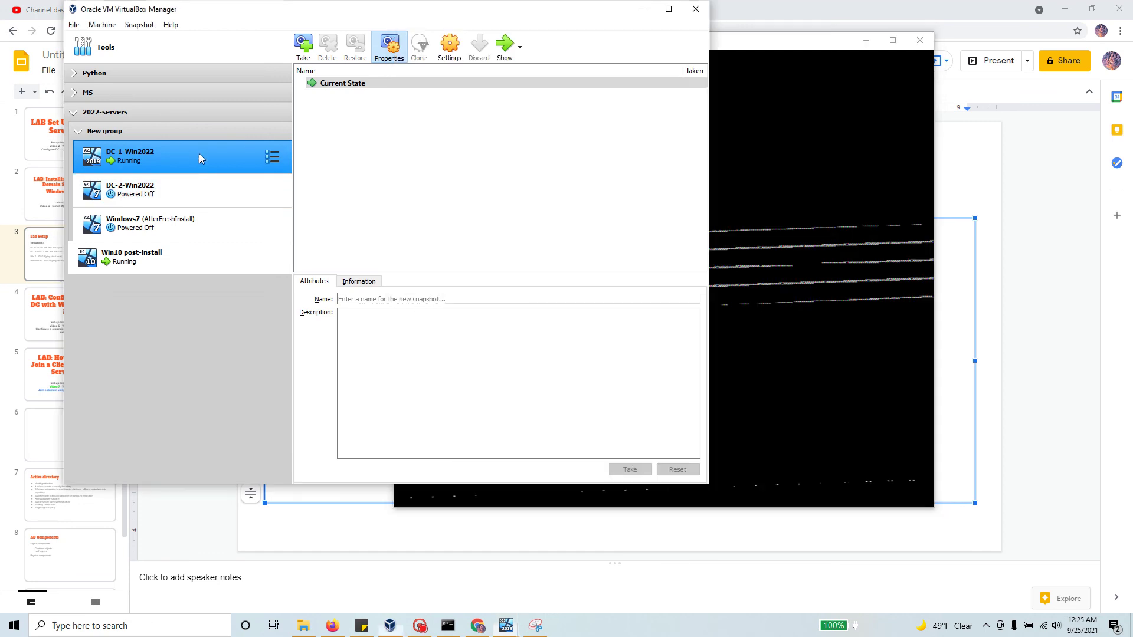
{"action": "left_click", "coordinate": [506, 46]}
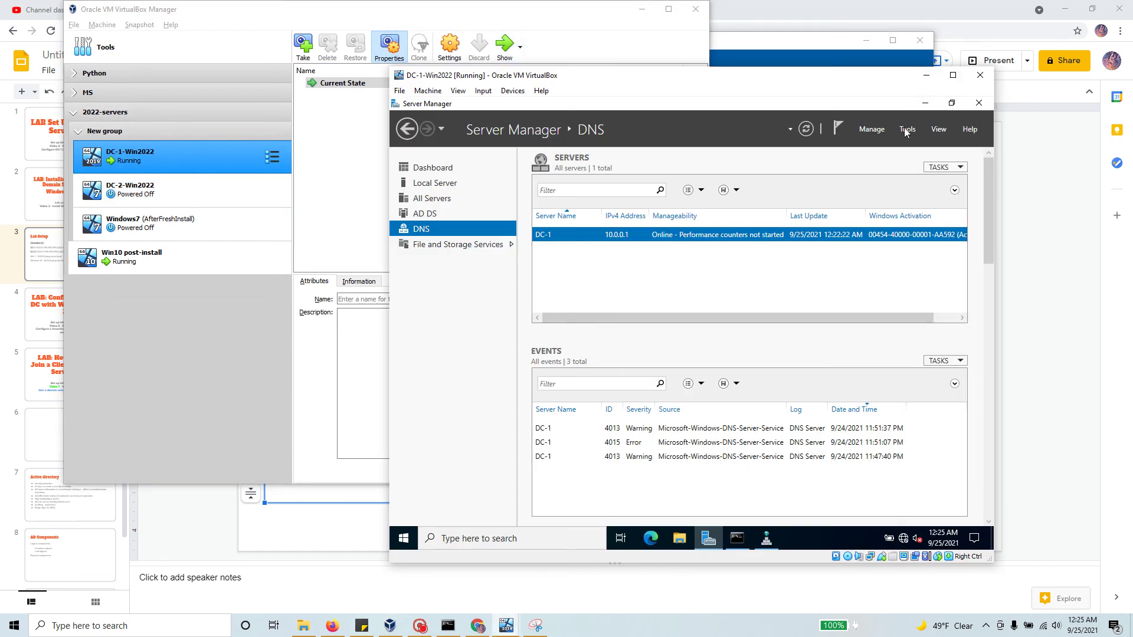
Step: Open DNS Manager on DC-1 to list the cloud.local forward lookup zone, then return to Win10
{"action": "left_click", "coordinate": [907, 133]}
{"action": "left_click", "coordinate": [808, 284]}
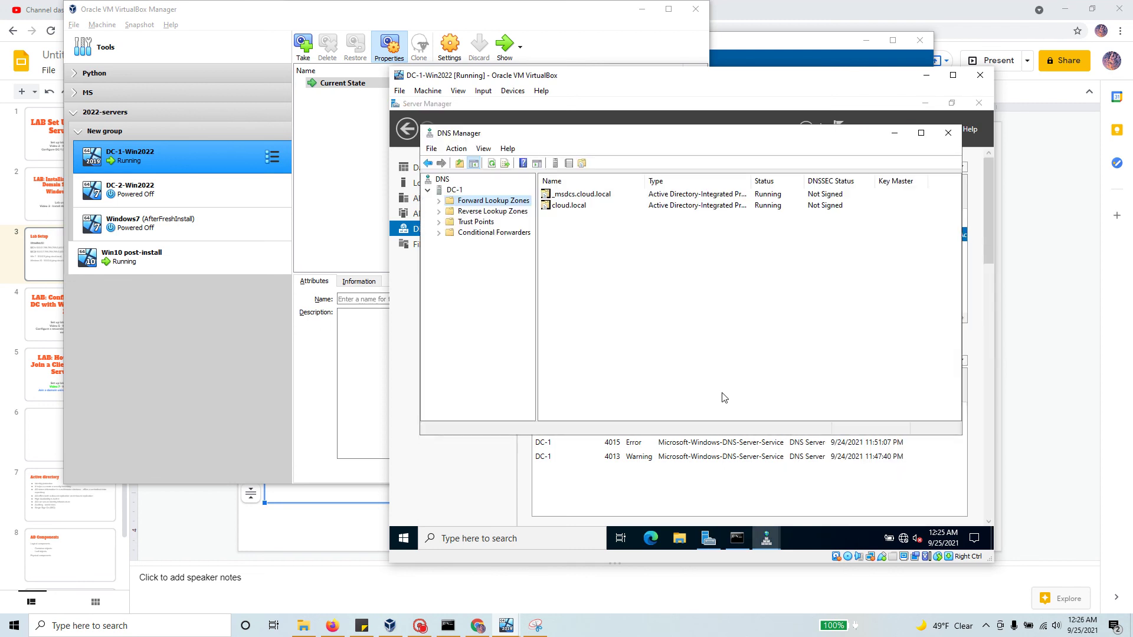
{"action": "left_click", "coordinate": [438, 201]}
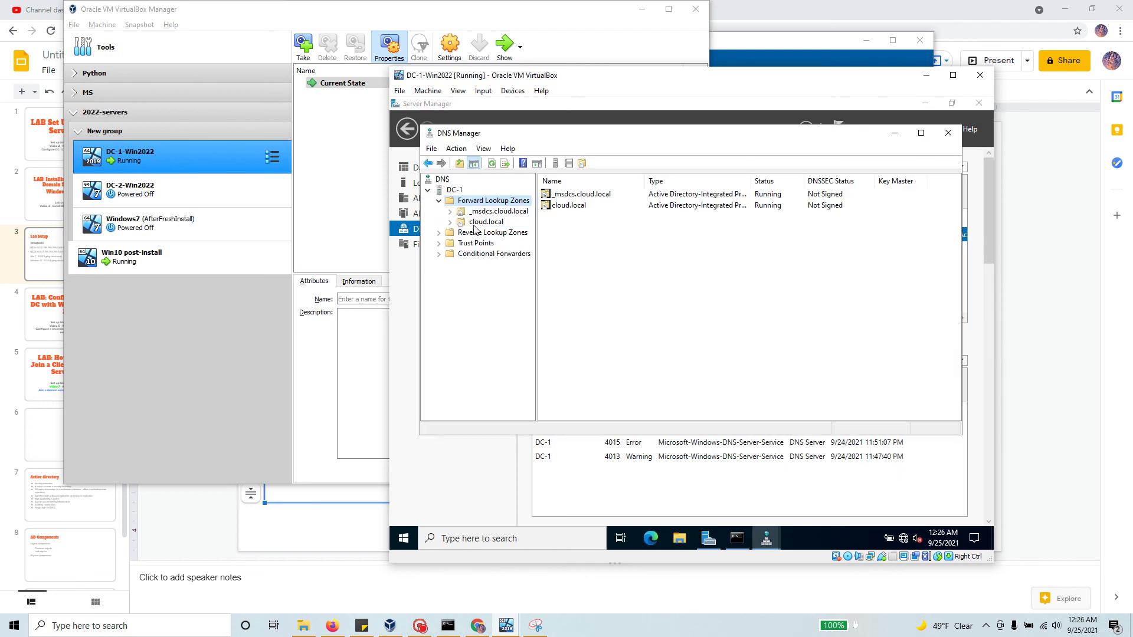
{"action": "left_click", "coordinate": [478, 223]}
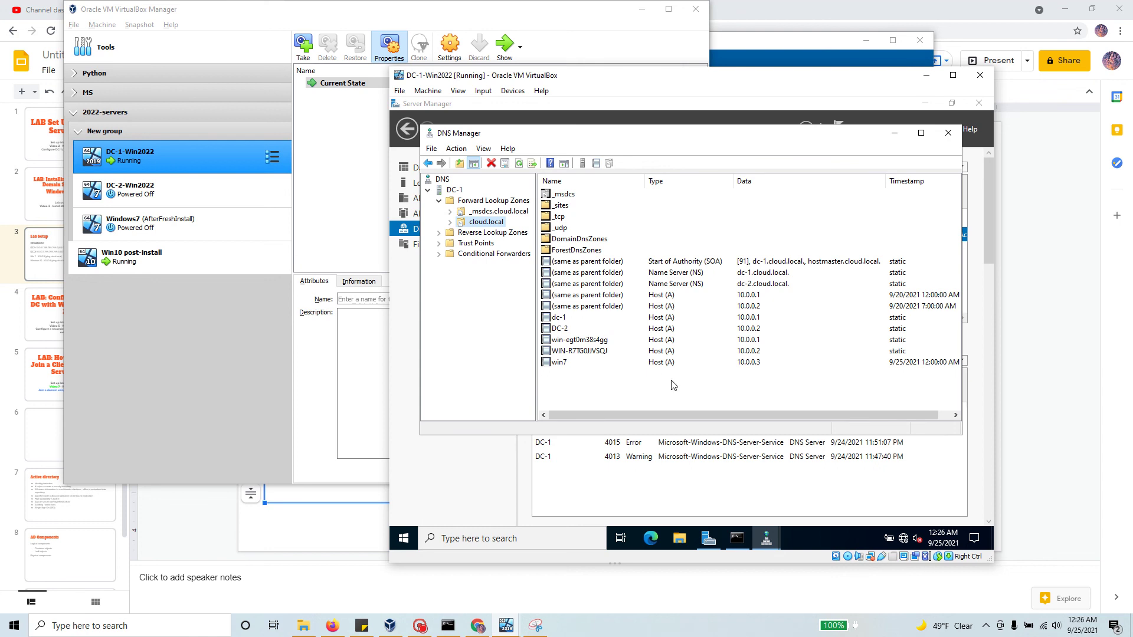
{"action": "left_click", "coordinate": [785, 40]}
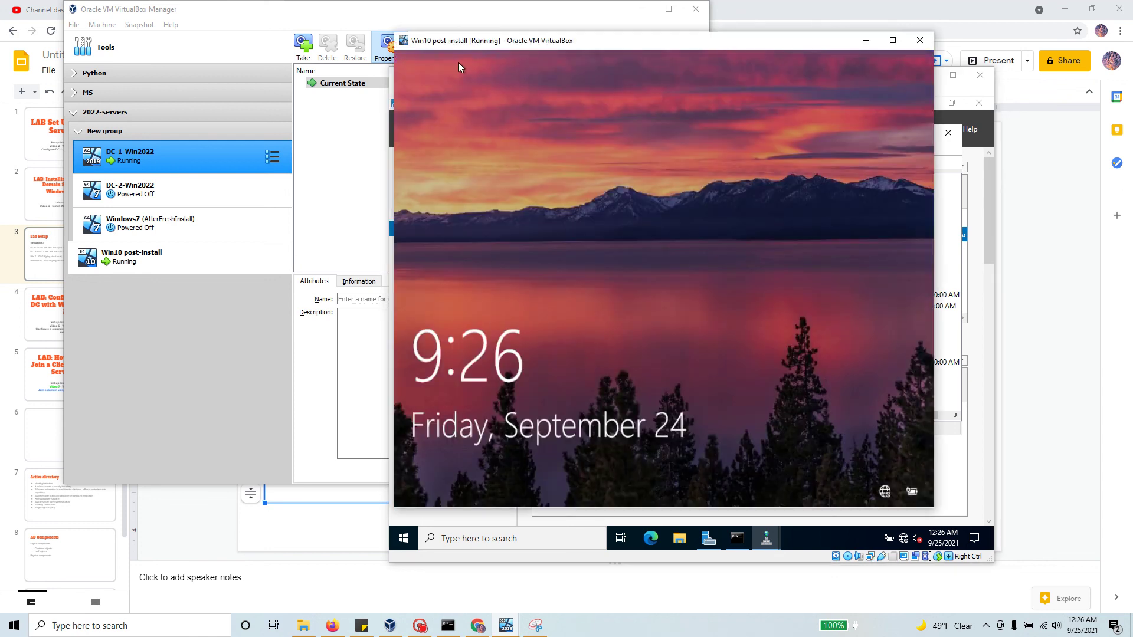
Step: Try signing in to Win10 as Other user 'Administrator' with the password, and dismiss the incorrect-password error
{"action": "left_click", "coordinate": [615, 268]}
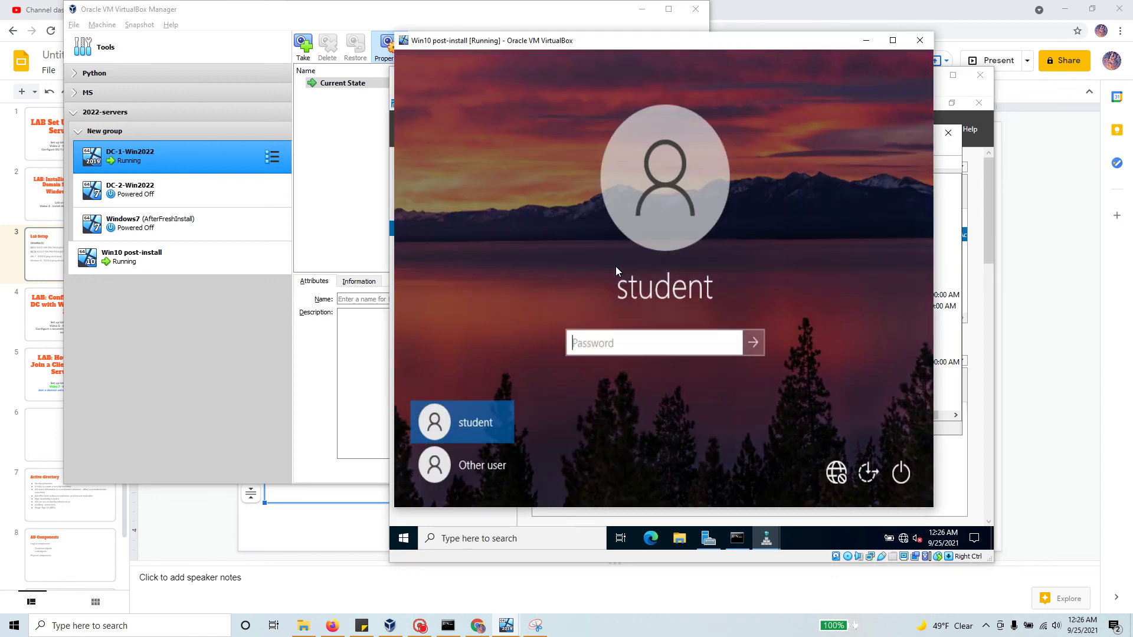
{"action": "left_click", "coordinate": [482, 467]}
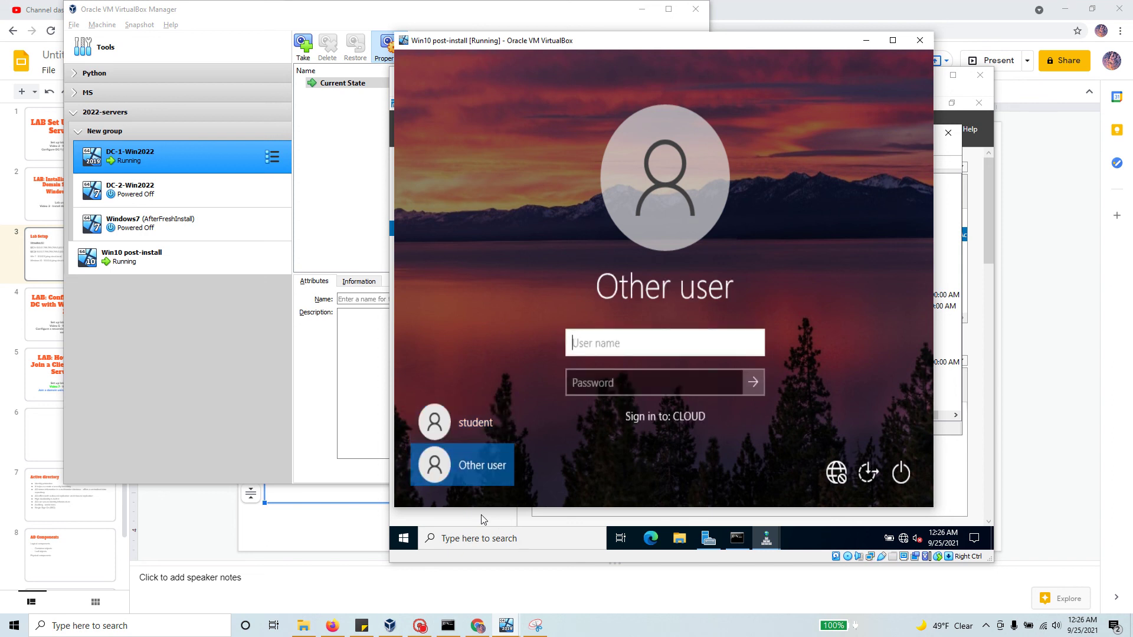
{"action": "type", "text": "Administrator"}
{"action": "key", "text": "Tab"}
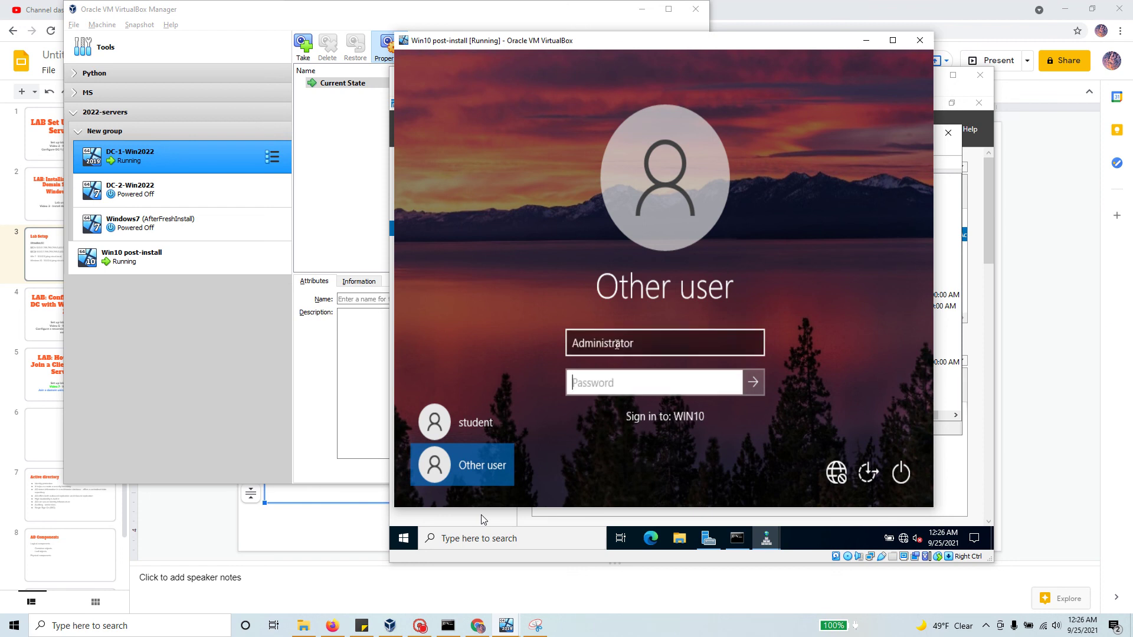
{"action": "type", "text": "******"}
{"action": "key", "text": "BackSpace"}
{"action": "key", "text": "BackSpace"}
{"action": "key", "text": "BackSpace"}
{"action": "key", "text": "BackSpace"}
{"action": "key", "text": "BackSpace"}
{"action": "key", "text": "BackSpace"}
{"action": "type", "text": "************"}
{"action": "key", "text": "Return"}
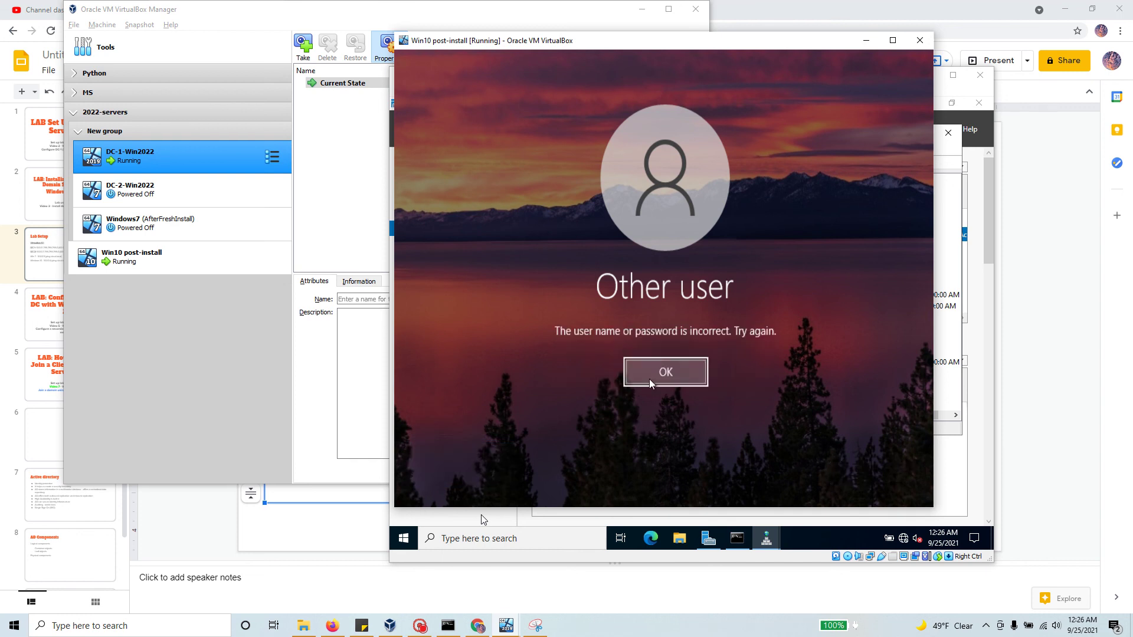
{"action": "left_click", "coordinate": [666, 372]}
Step: Sign in as CLOUD\Administrator with the domain password to start the first domain login
{"action": "left_click", "coordinate": [574, 341]}
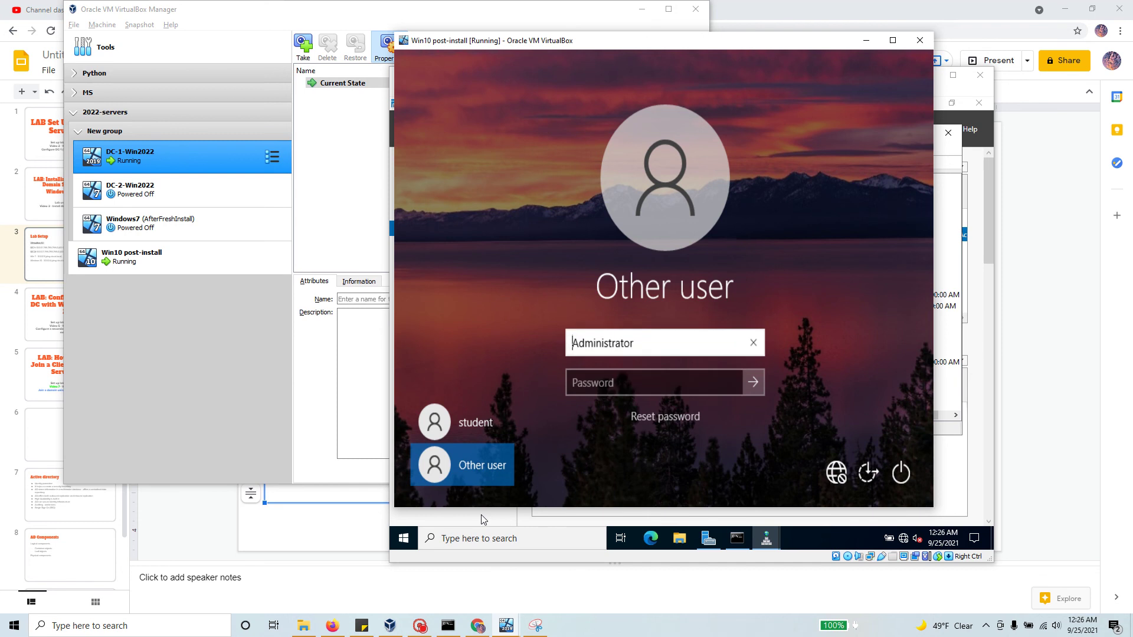
{"action": "type", "text": "CLOUD\\"}
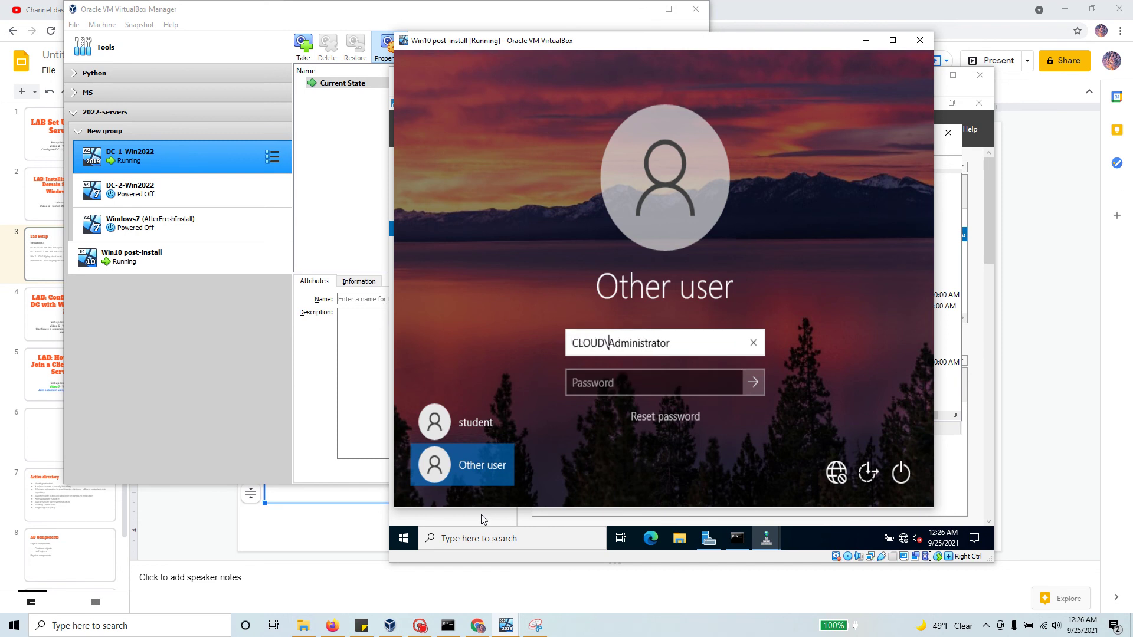
{"action": "key", "text": "Tab"}
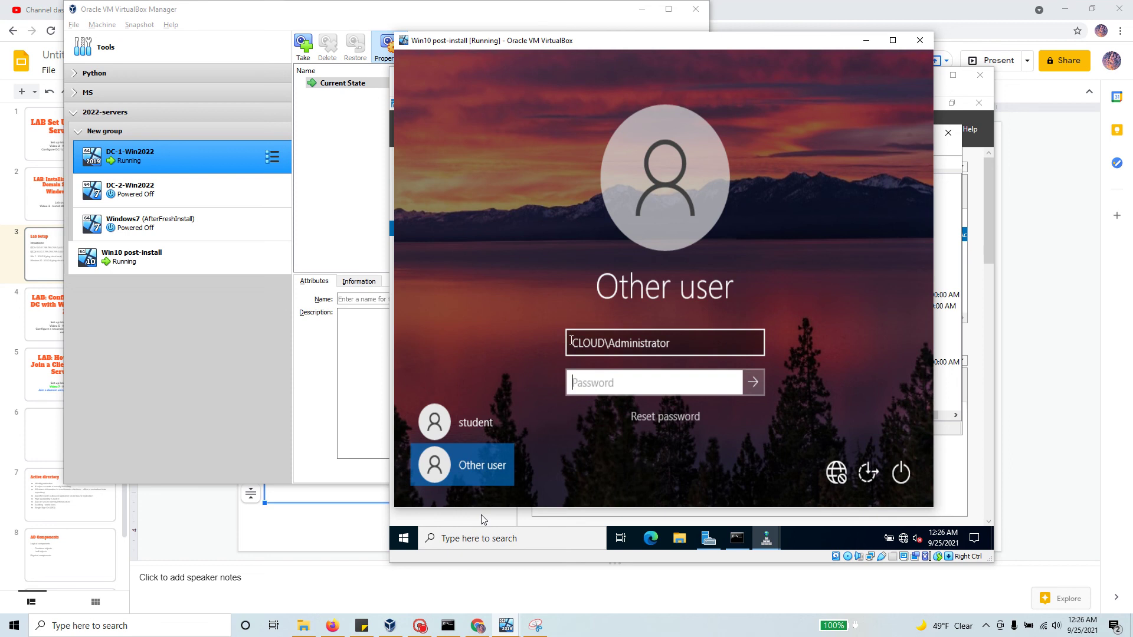
{"action": "type", "text": "••••••••••••"}
{"action": "key", "text": "Return"}
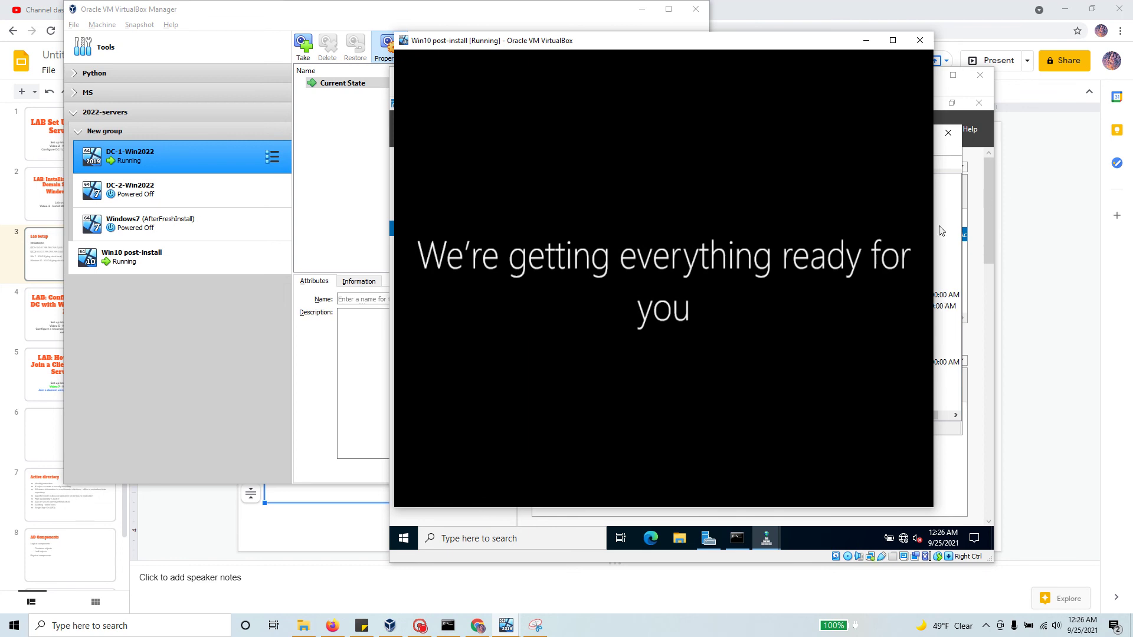
{"action": "left_click", "coordinate": [200, 170]}
Step: Refresh the cloud.local zone on DC-1 and inspect the new WIN10 Host (A) record at 10.0.0.4
{"action": "left_click", "coordinate": [504, 44]}
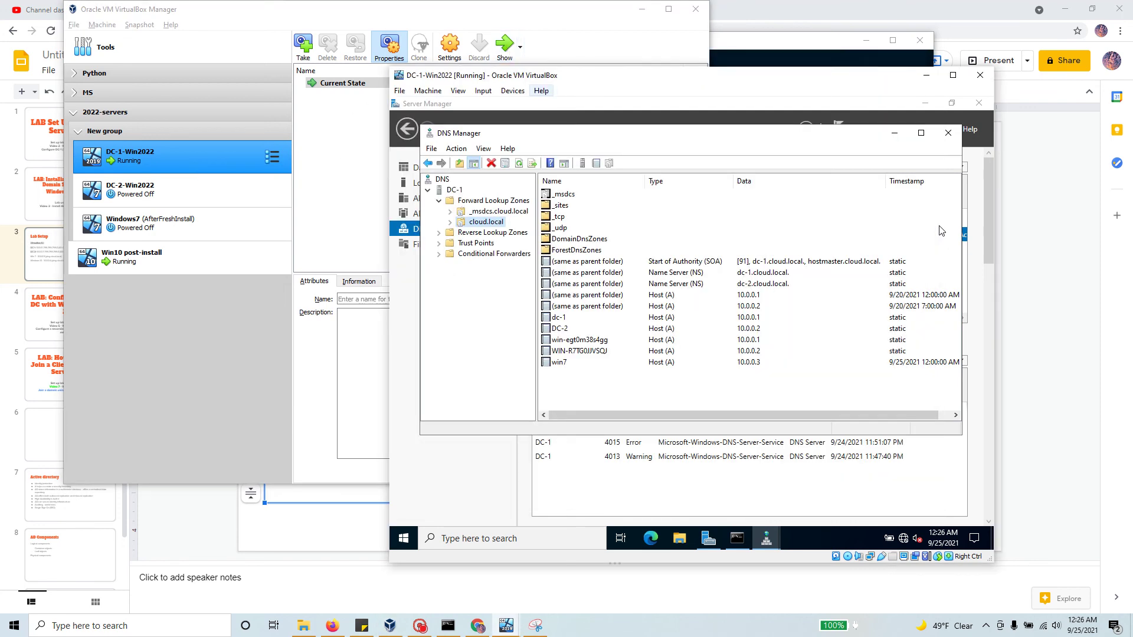
{"action": "right_click", "coordinate": [494, 222]}
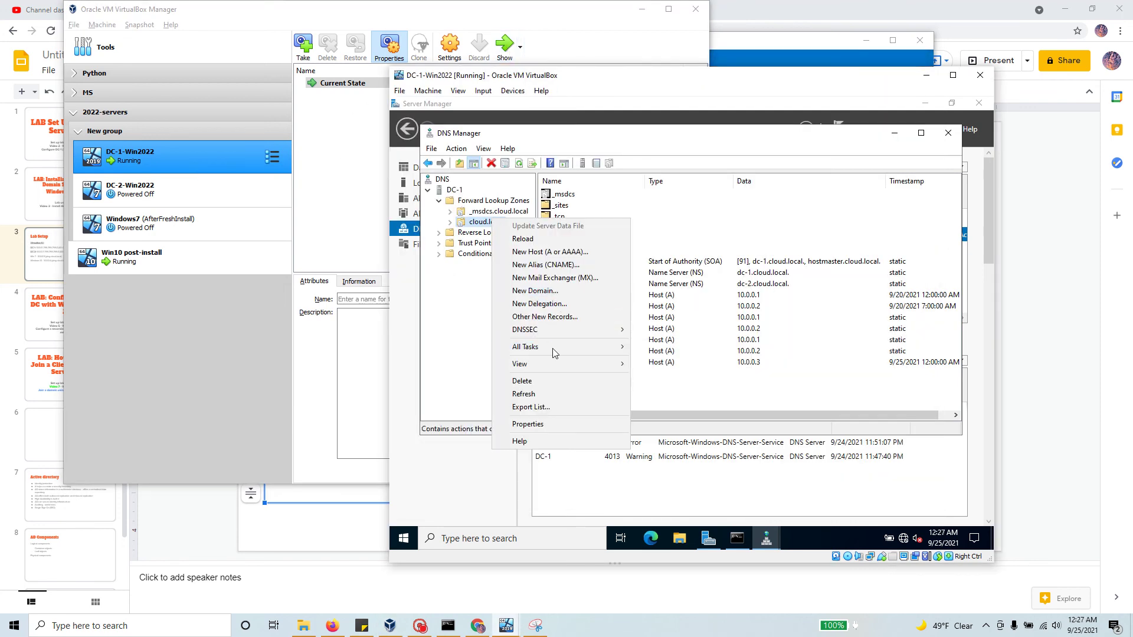
{"action": "left_click", "coordinate": [553, 394]}
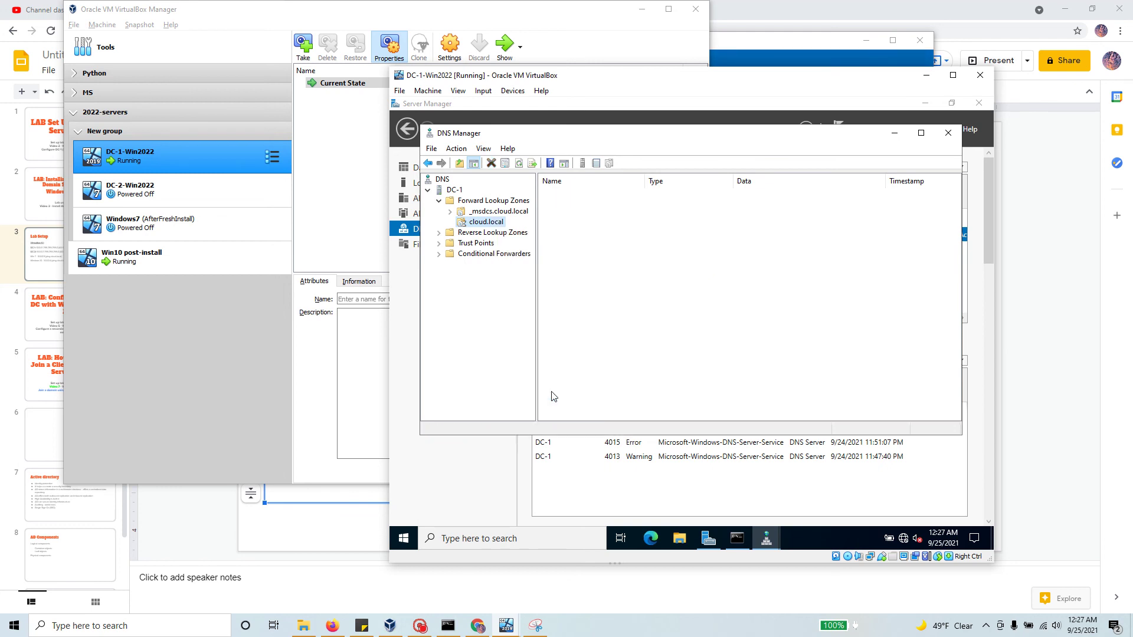
{"action": "left_click", "coordinate": [561, 361]}
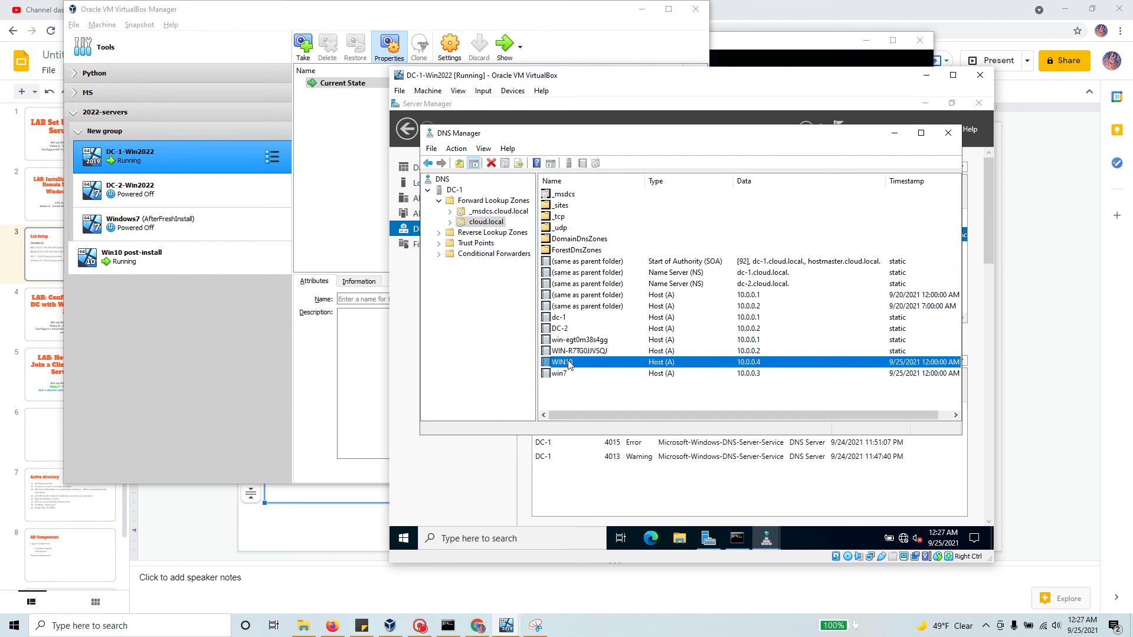
{"action": "left_click", "coordinate": [421, 627]}
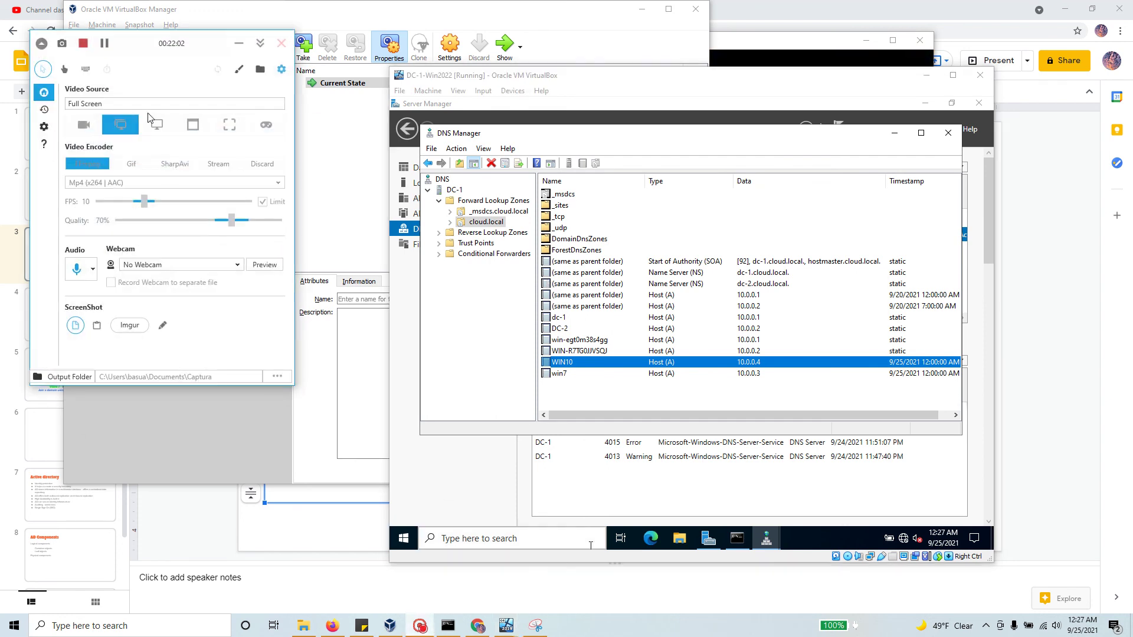